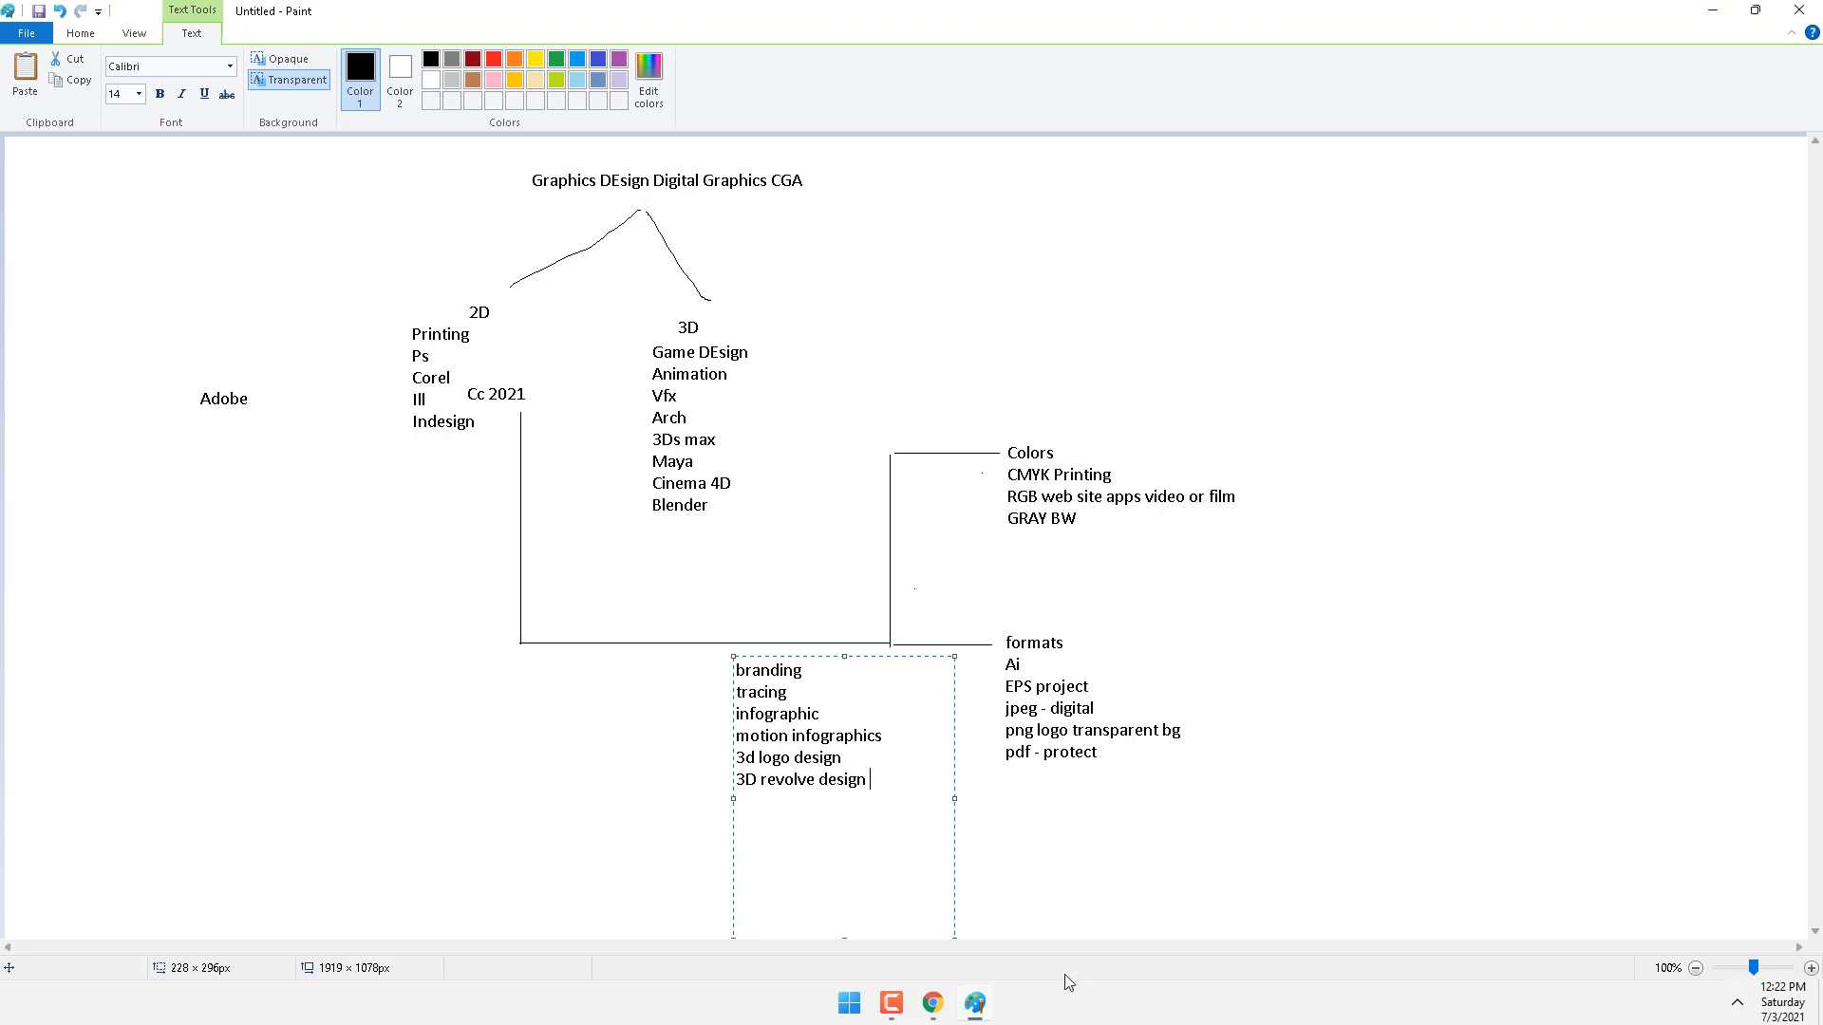
Switch to Chrome, search Google Images for "illustrator 3d revolve" and browse the results.
left_click(975, 1004)
left_click(934, 1002)
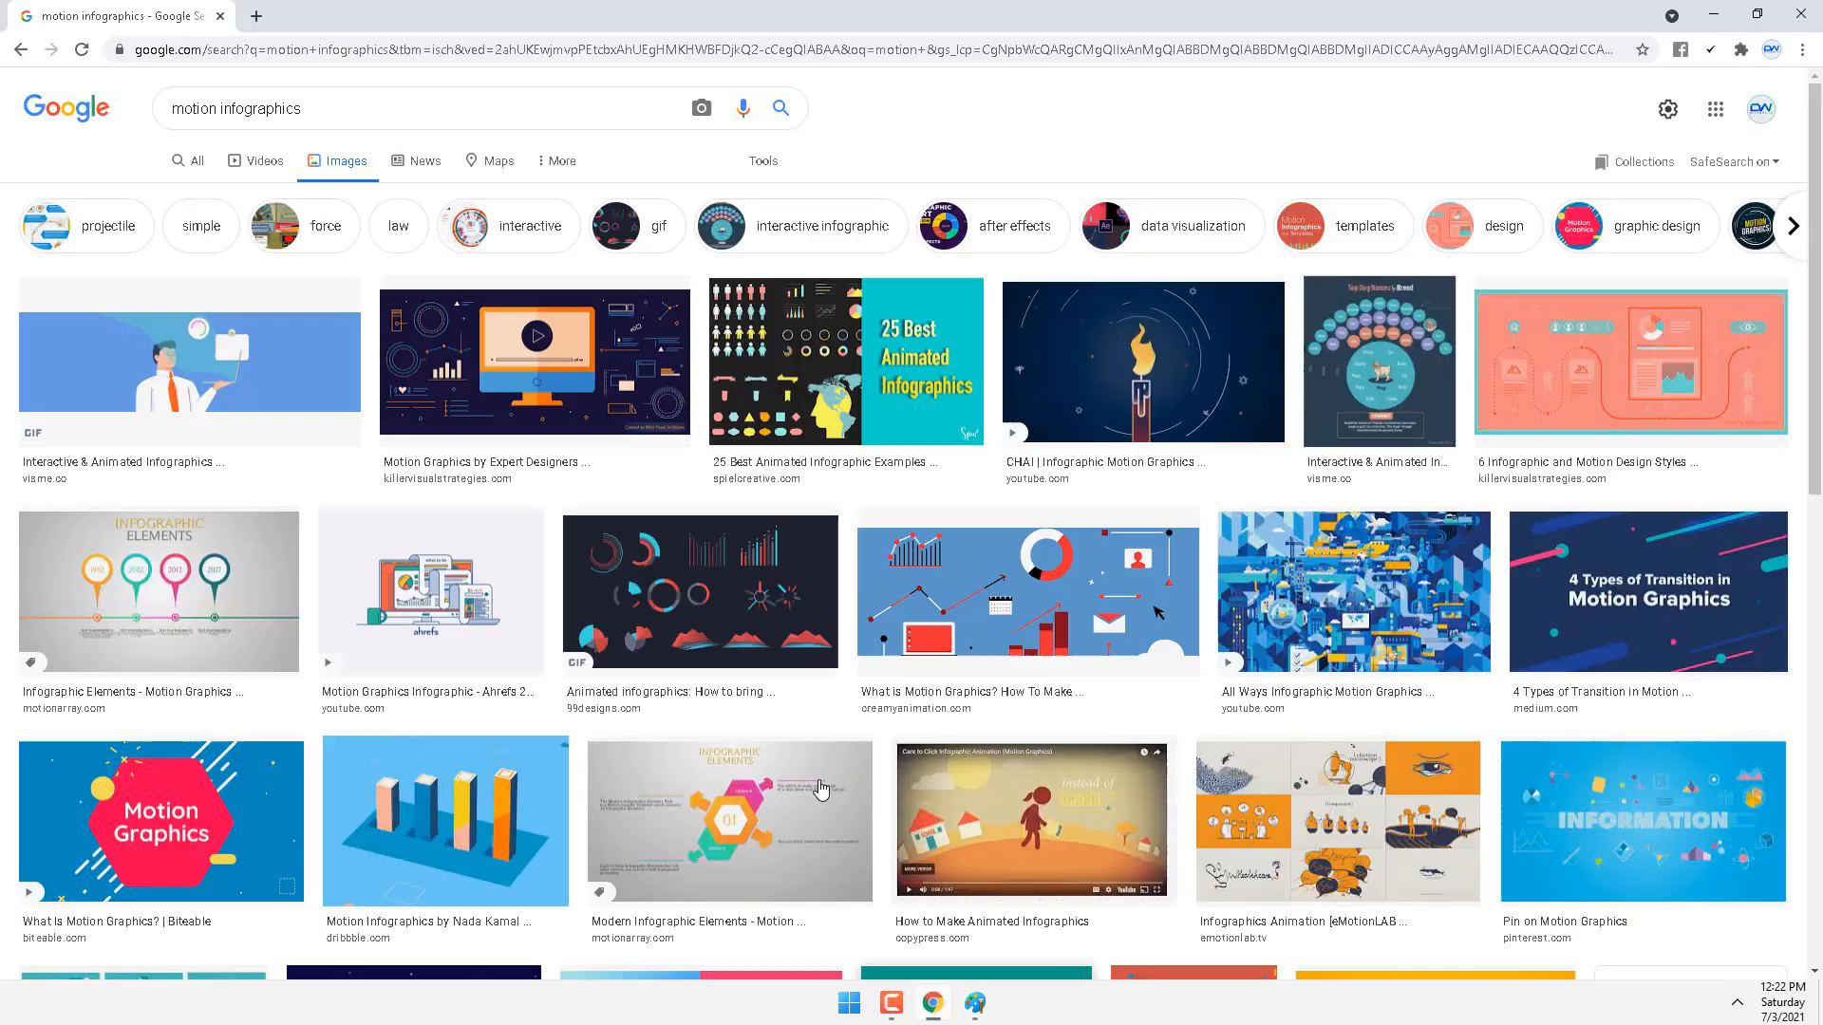
left_click_drag(305, 109, 102, 119)
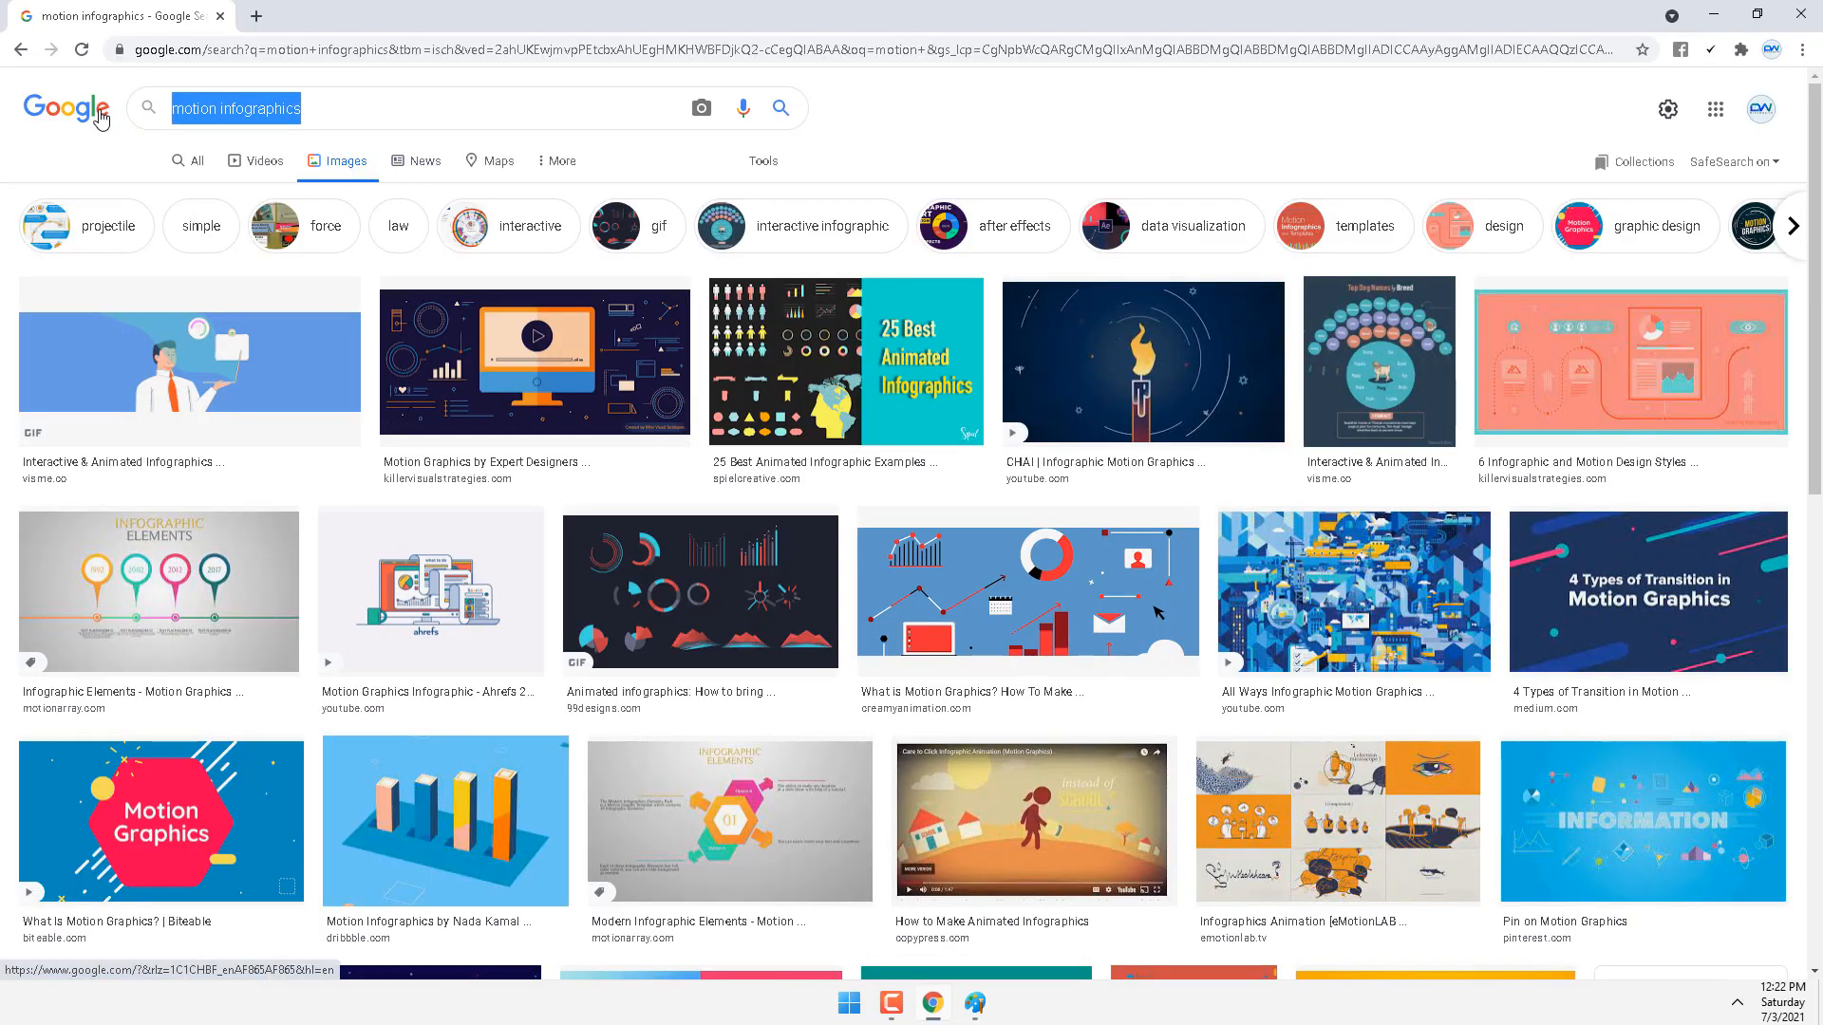
type("illustrator ")
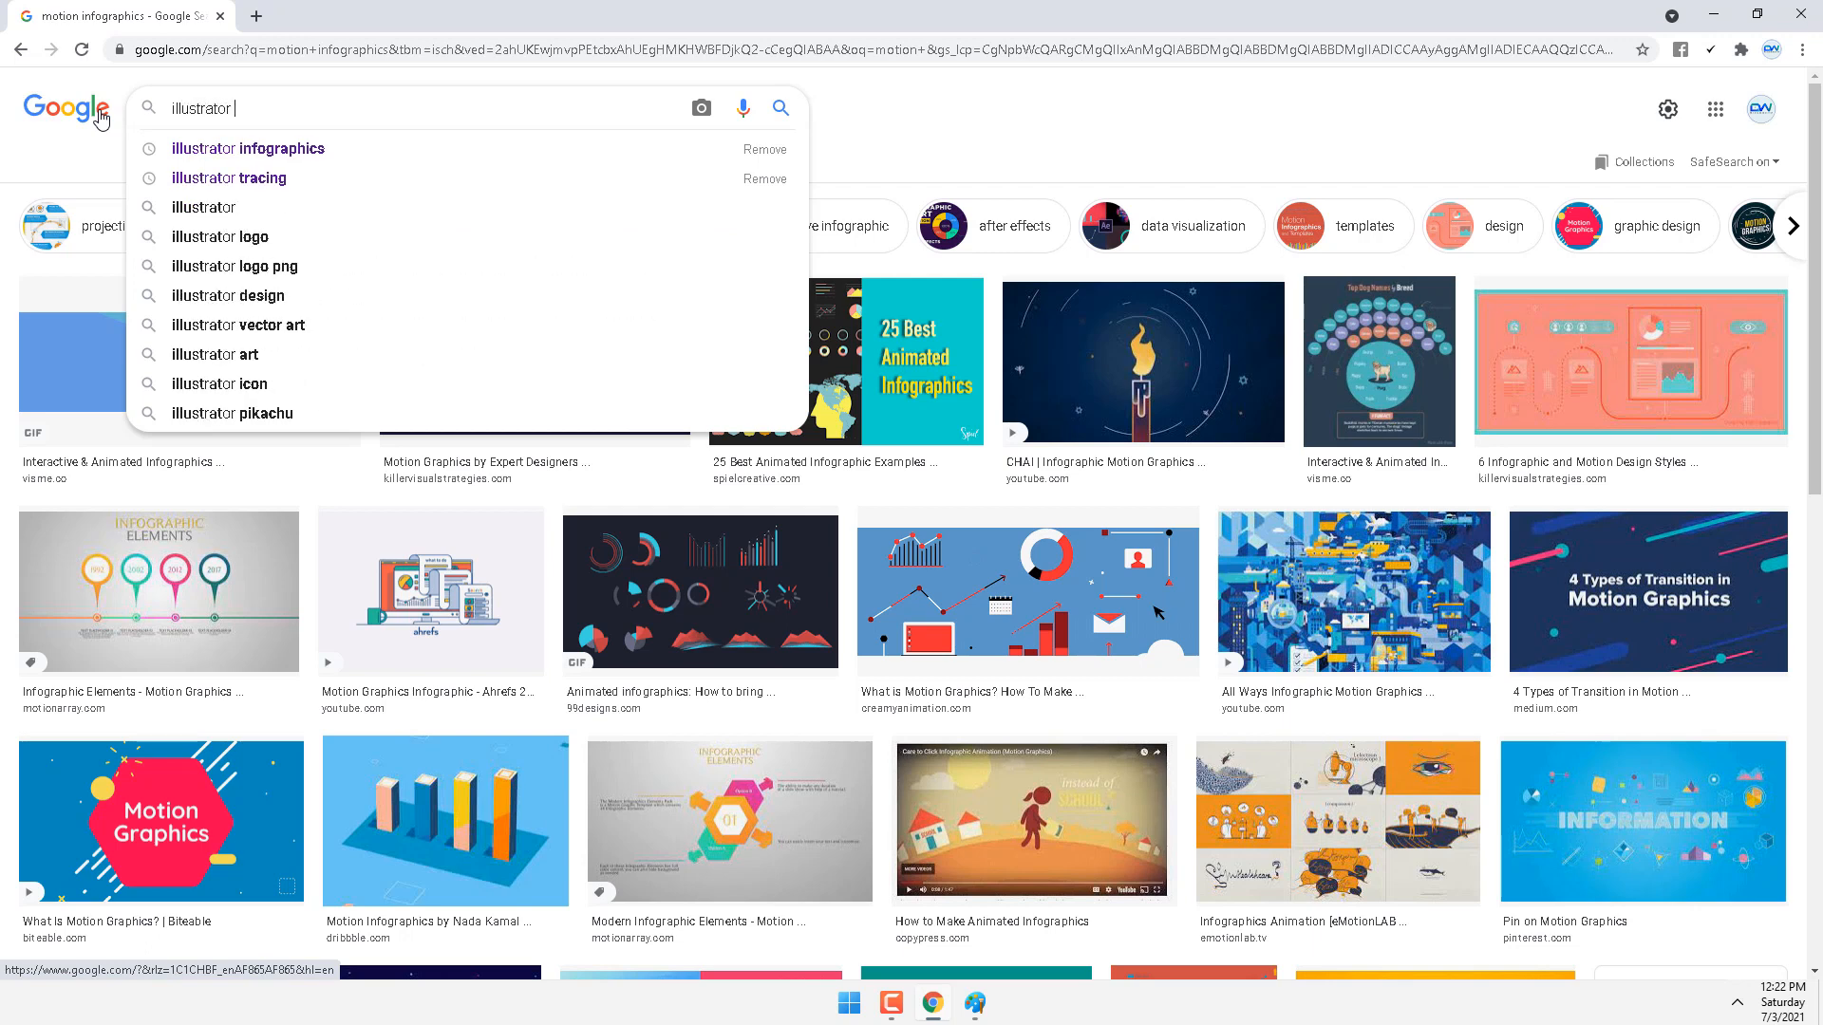
type("3d re")
key("Down")
key("Return")
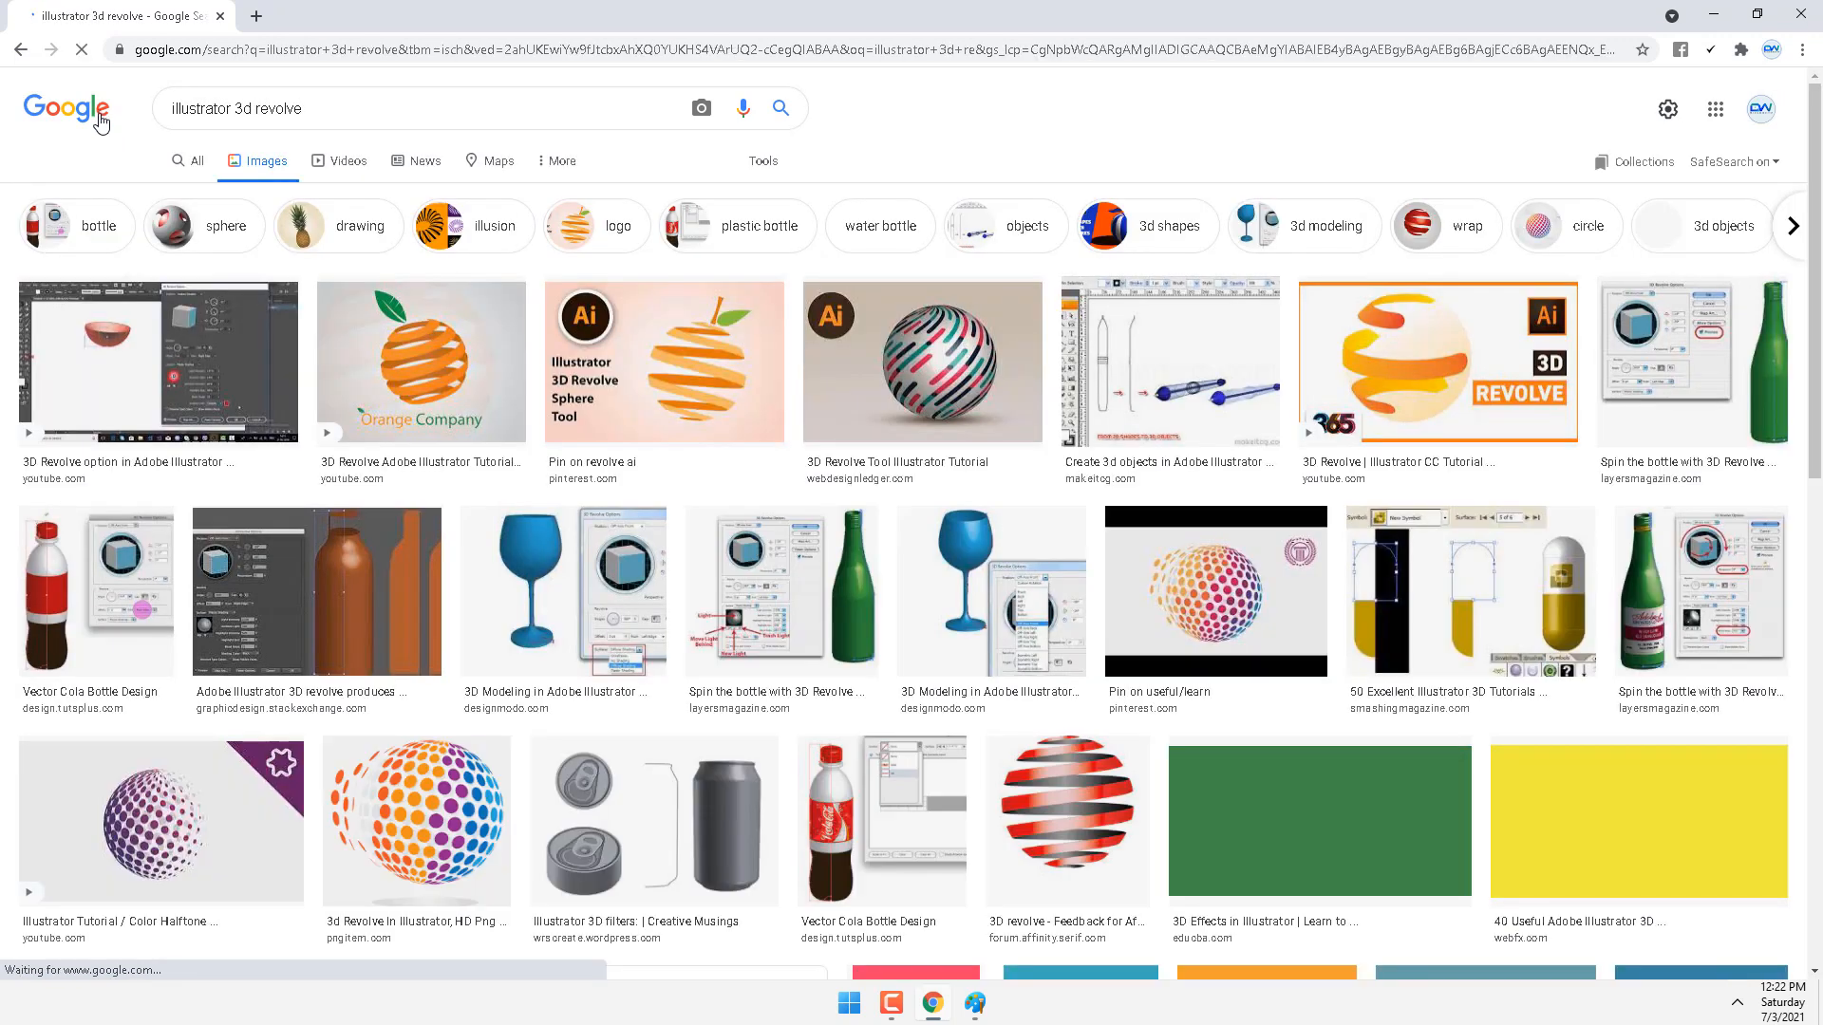
left_click_drag(1810, 224, 1811, 281)
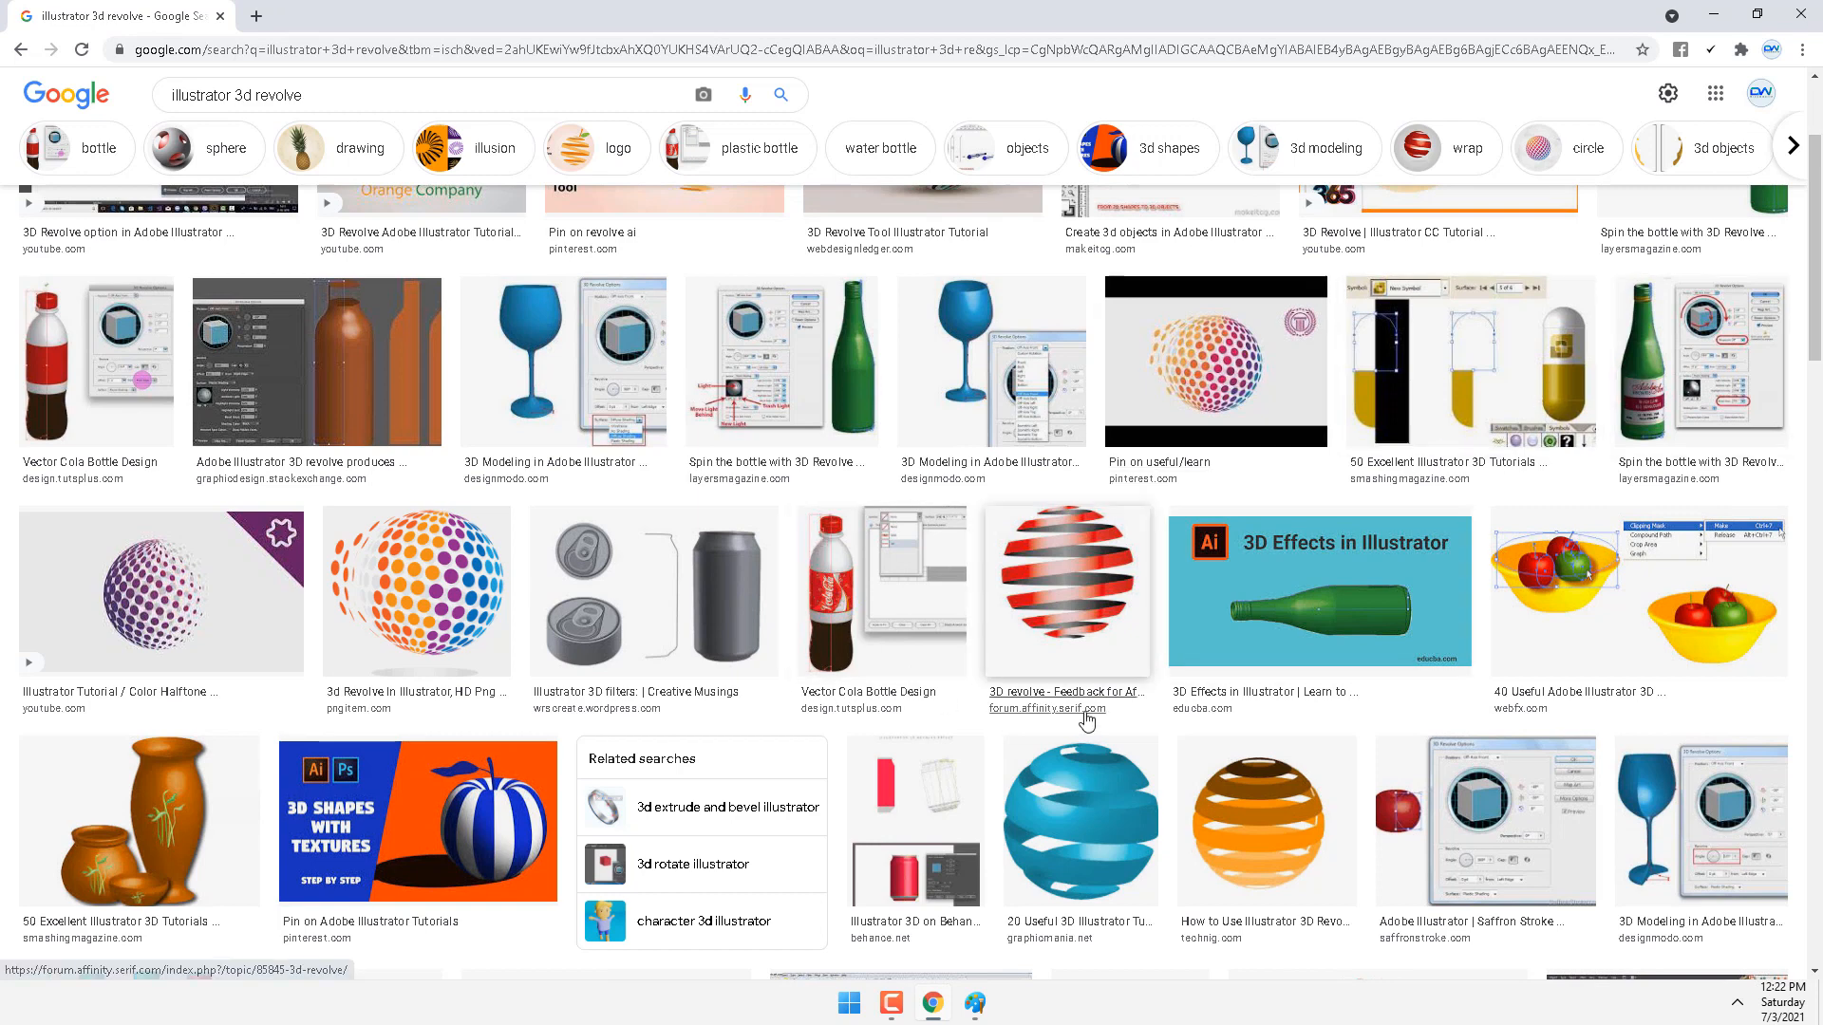
Switch back to Paint and add the line "perspective design" below "3D revolve design" in the text list.
left_click(976, 1008)
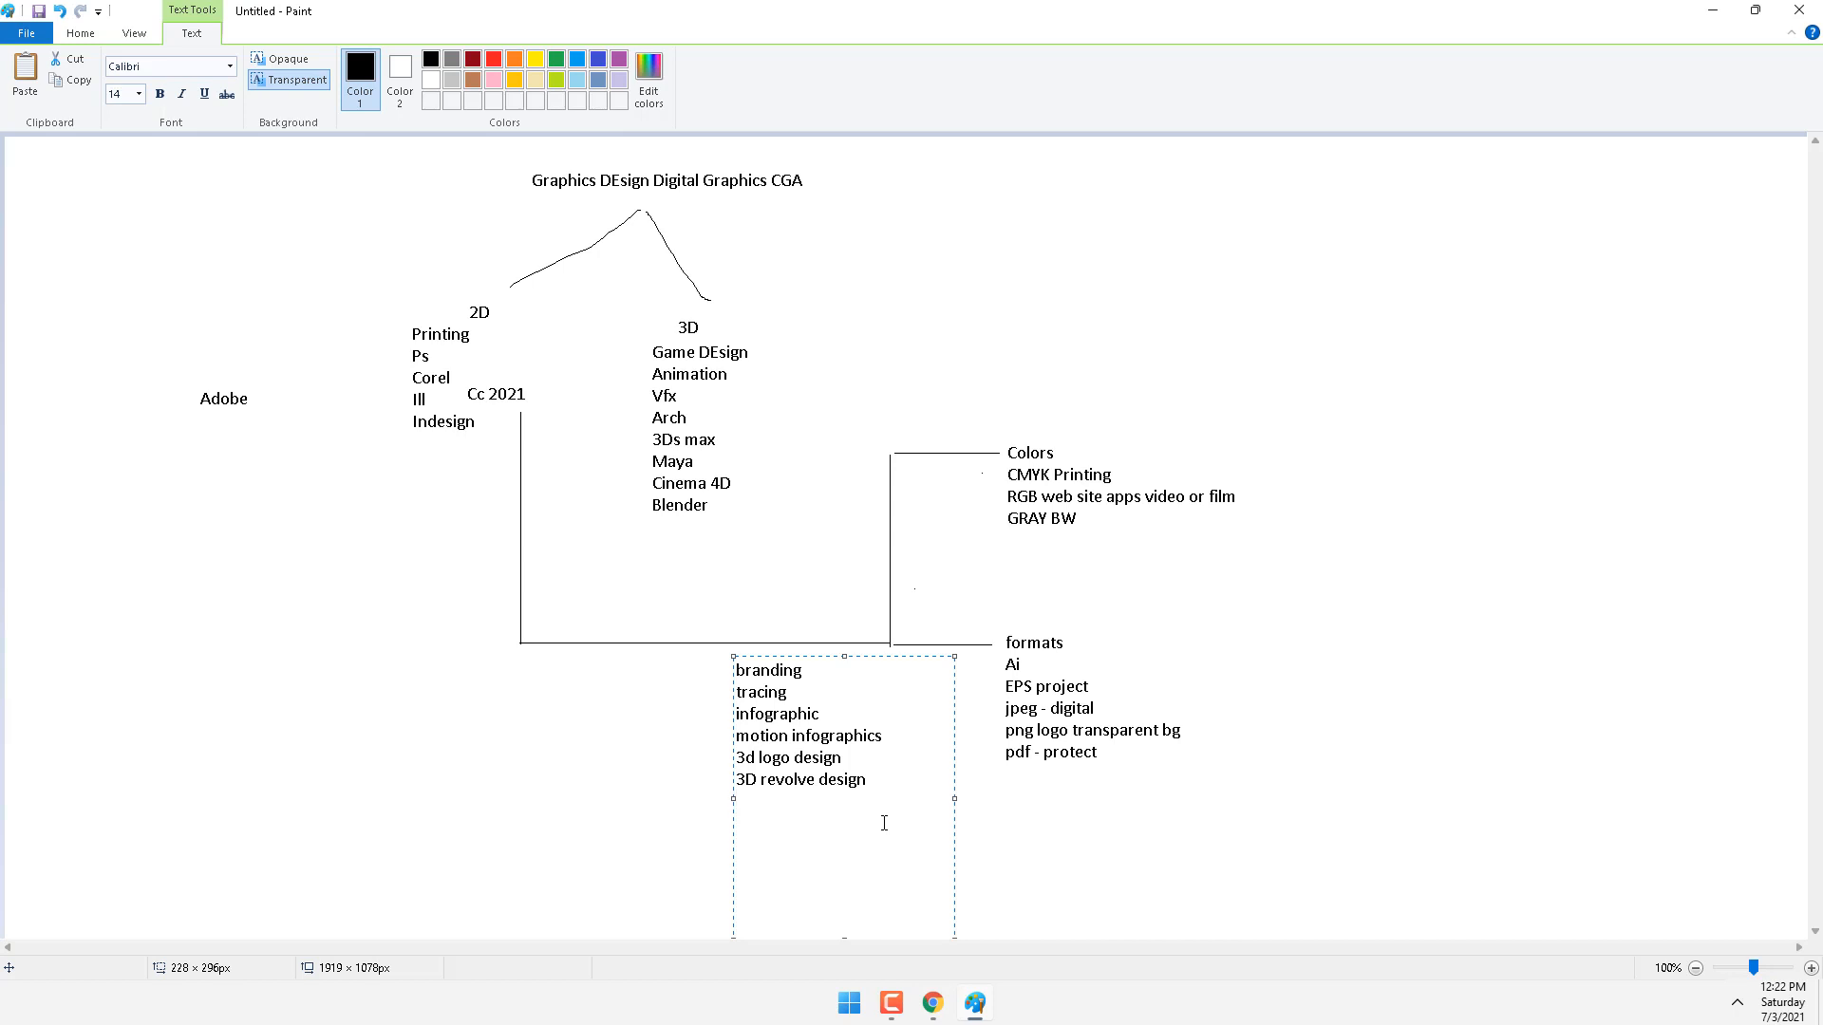
key("Return")
type("perspective design")
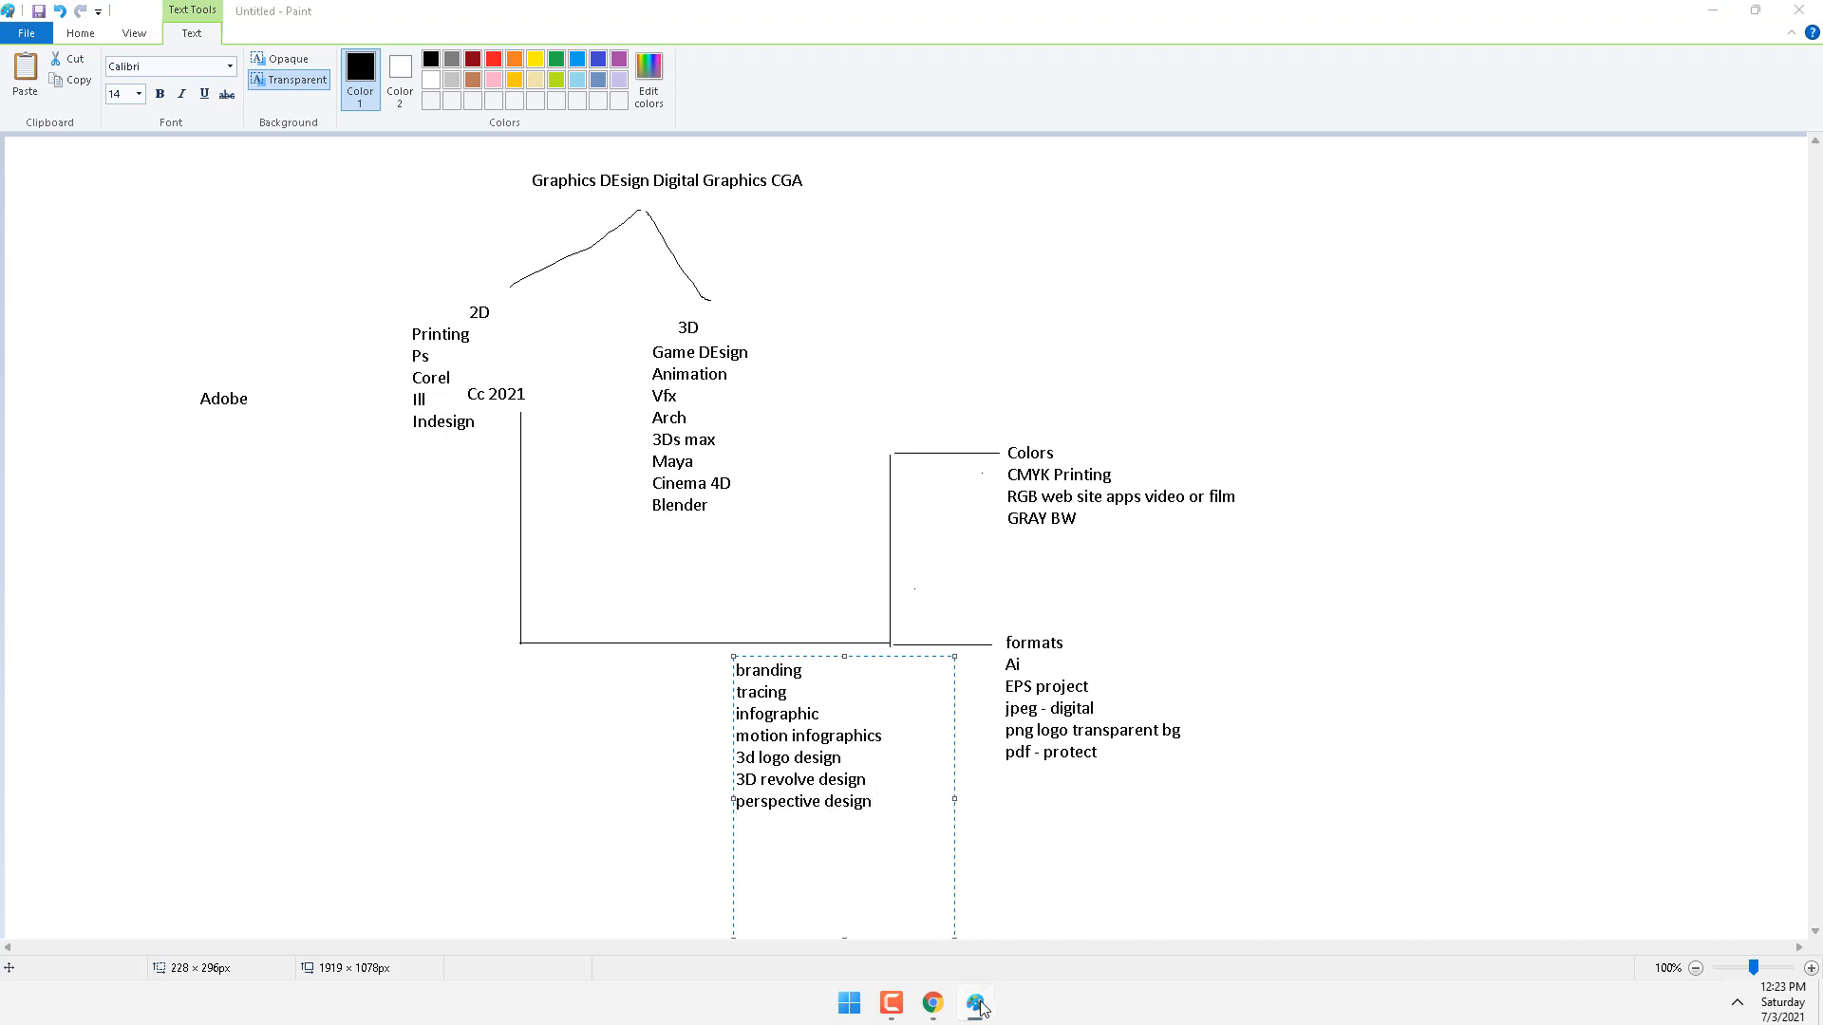
Switch to Chrome and search Google Images for "illustrator perspective design".
left_click(938, 1006)
left_click(938, 1004)
left_click(937, 1004)
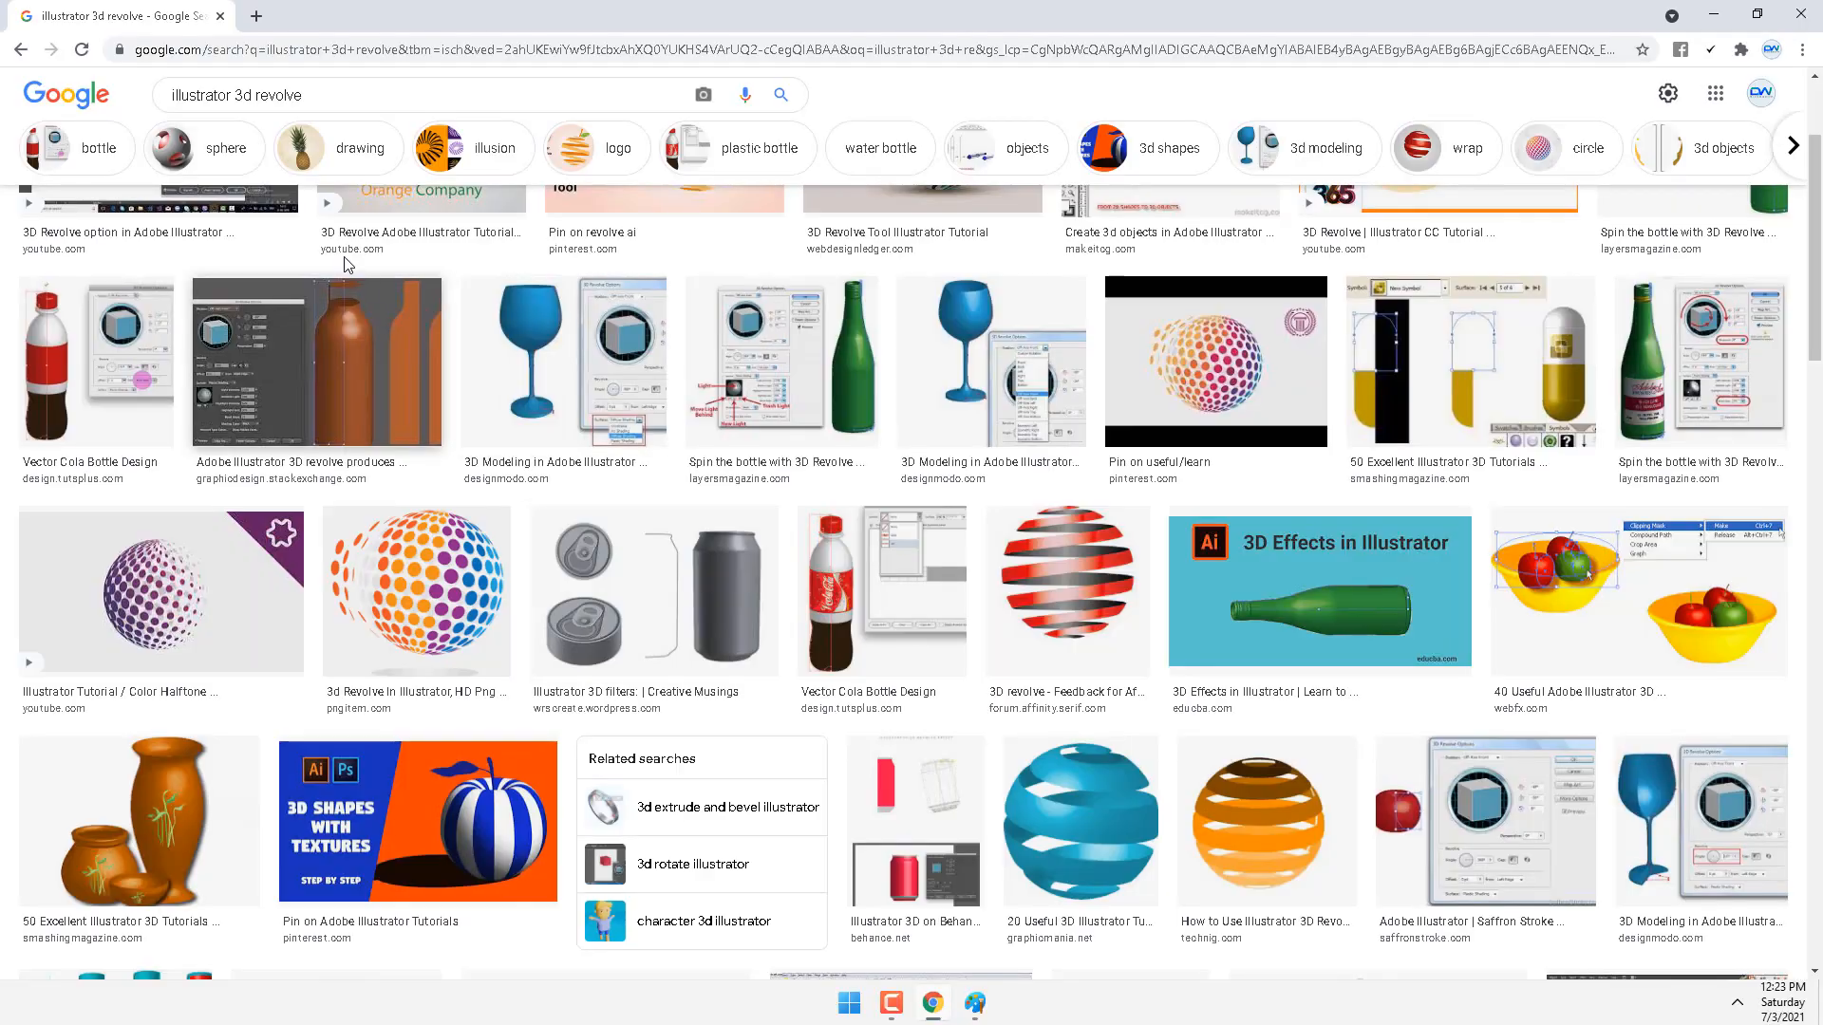
left_click_drag(326, 105, 245, 99)
left_click(236, 98)
key("BackSpace")
key("BackSpace")
key("BackSpace")
key("BackSpace")
key("BackSpace")
key("BackSpace")
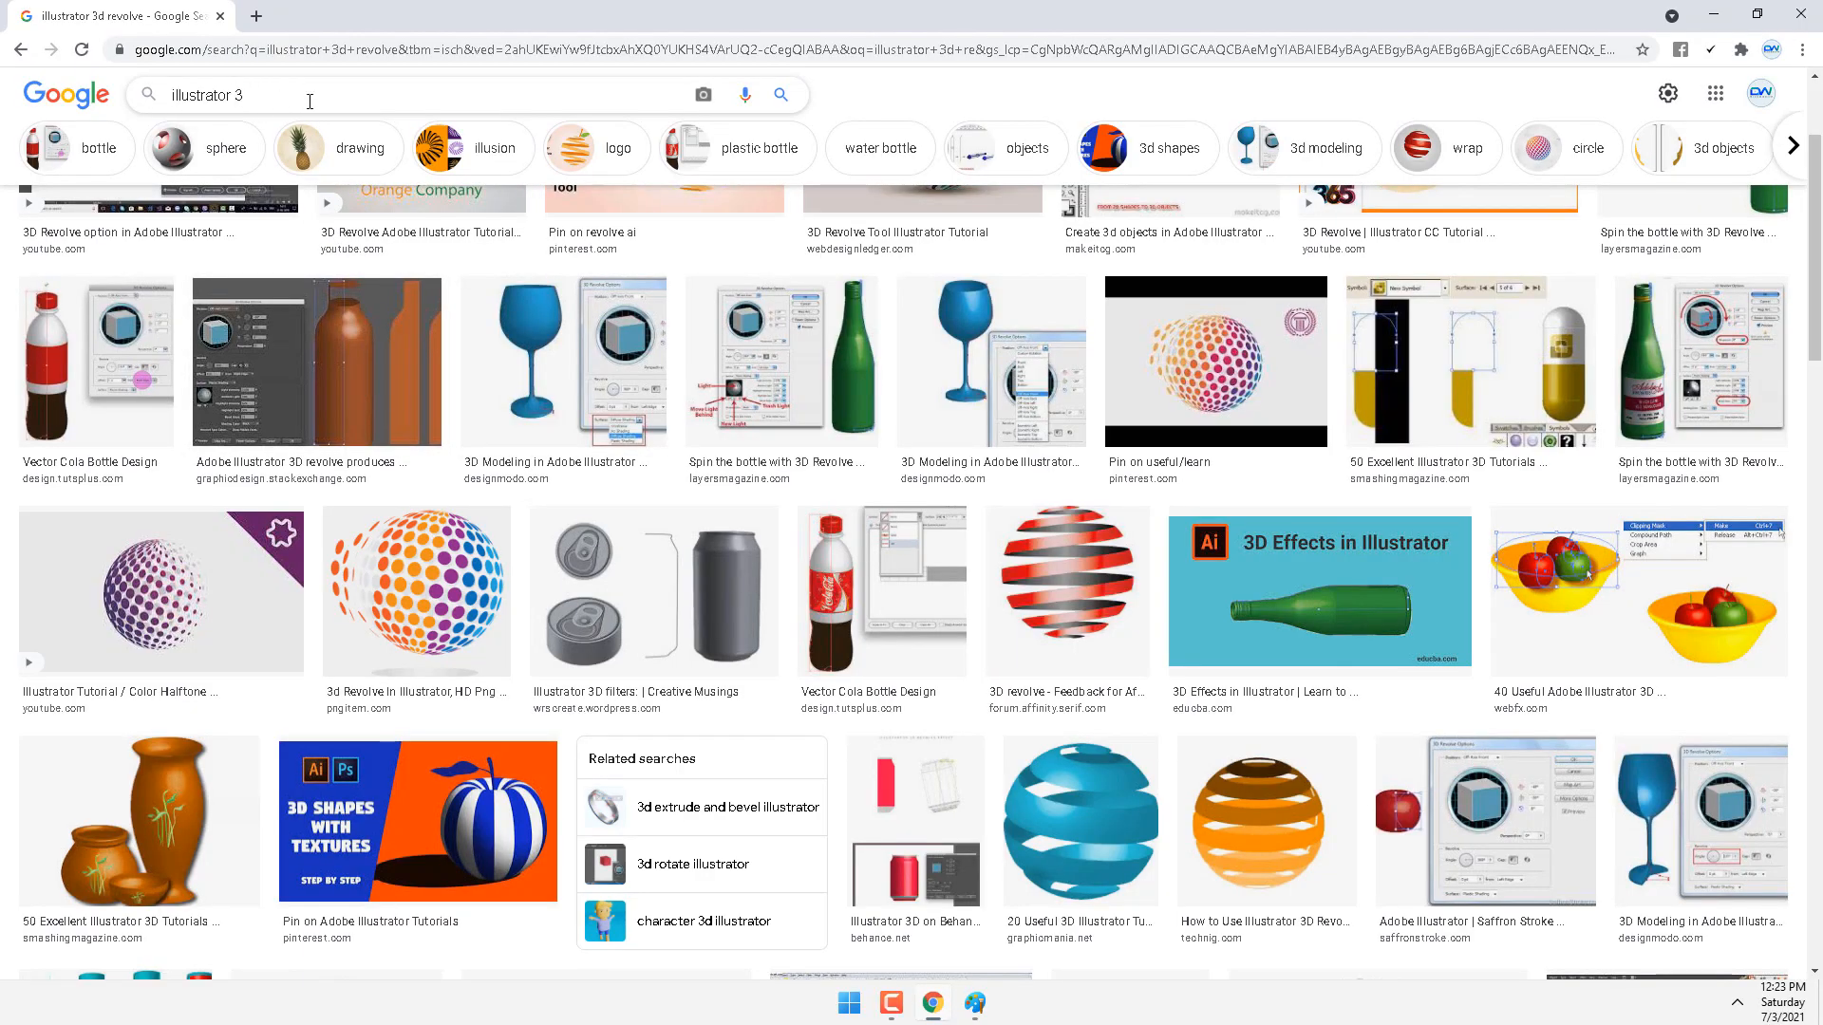
key("BackSpace")
type("per")
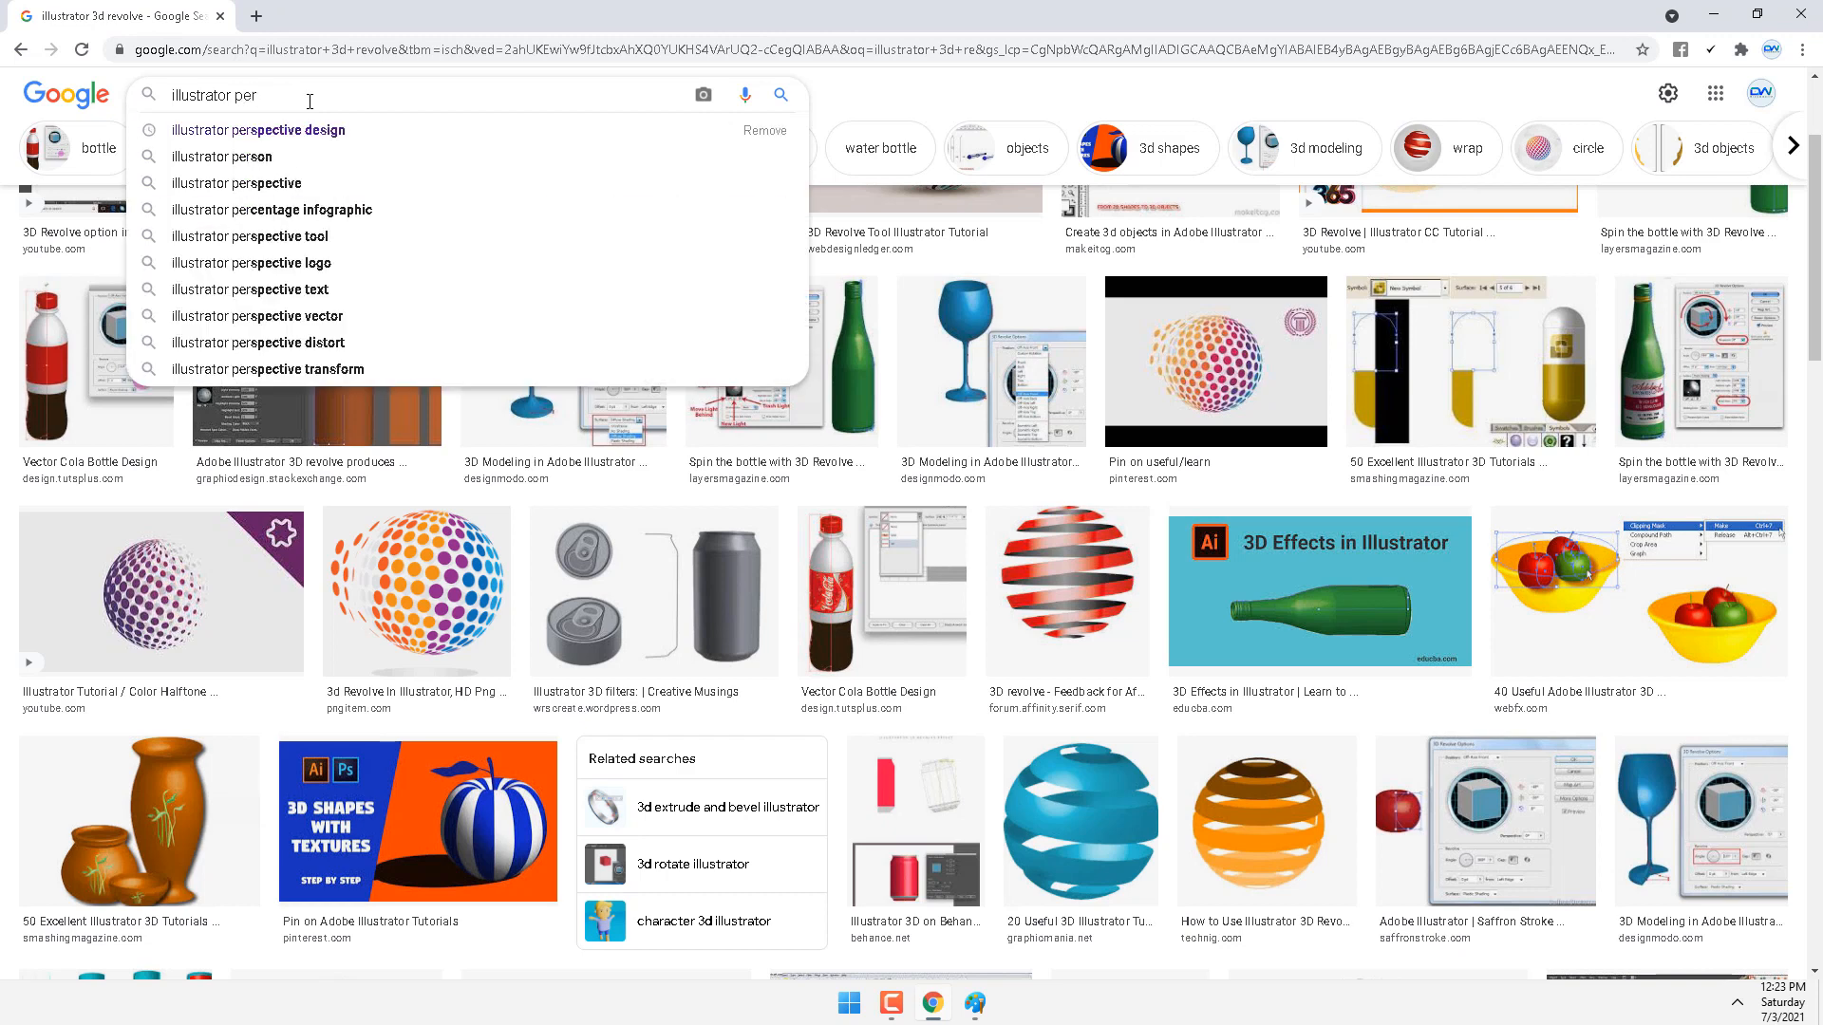
left_click(309, 130)
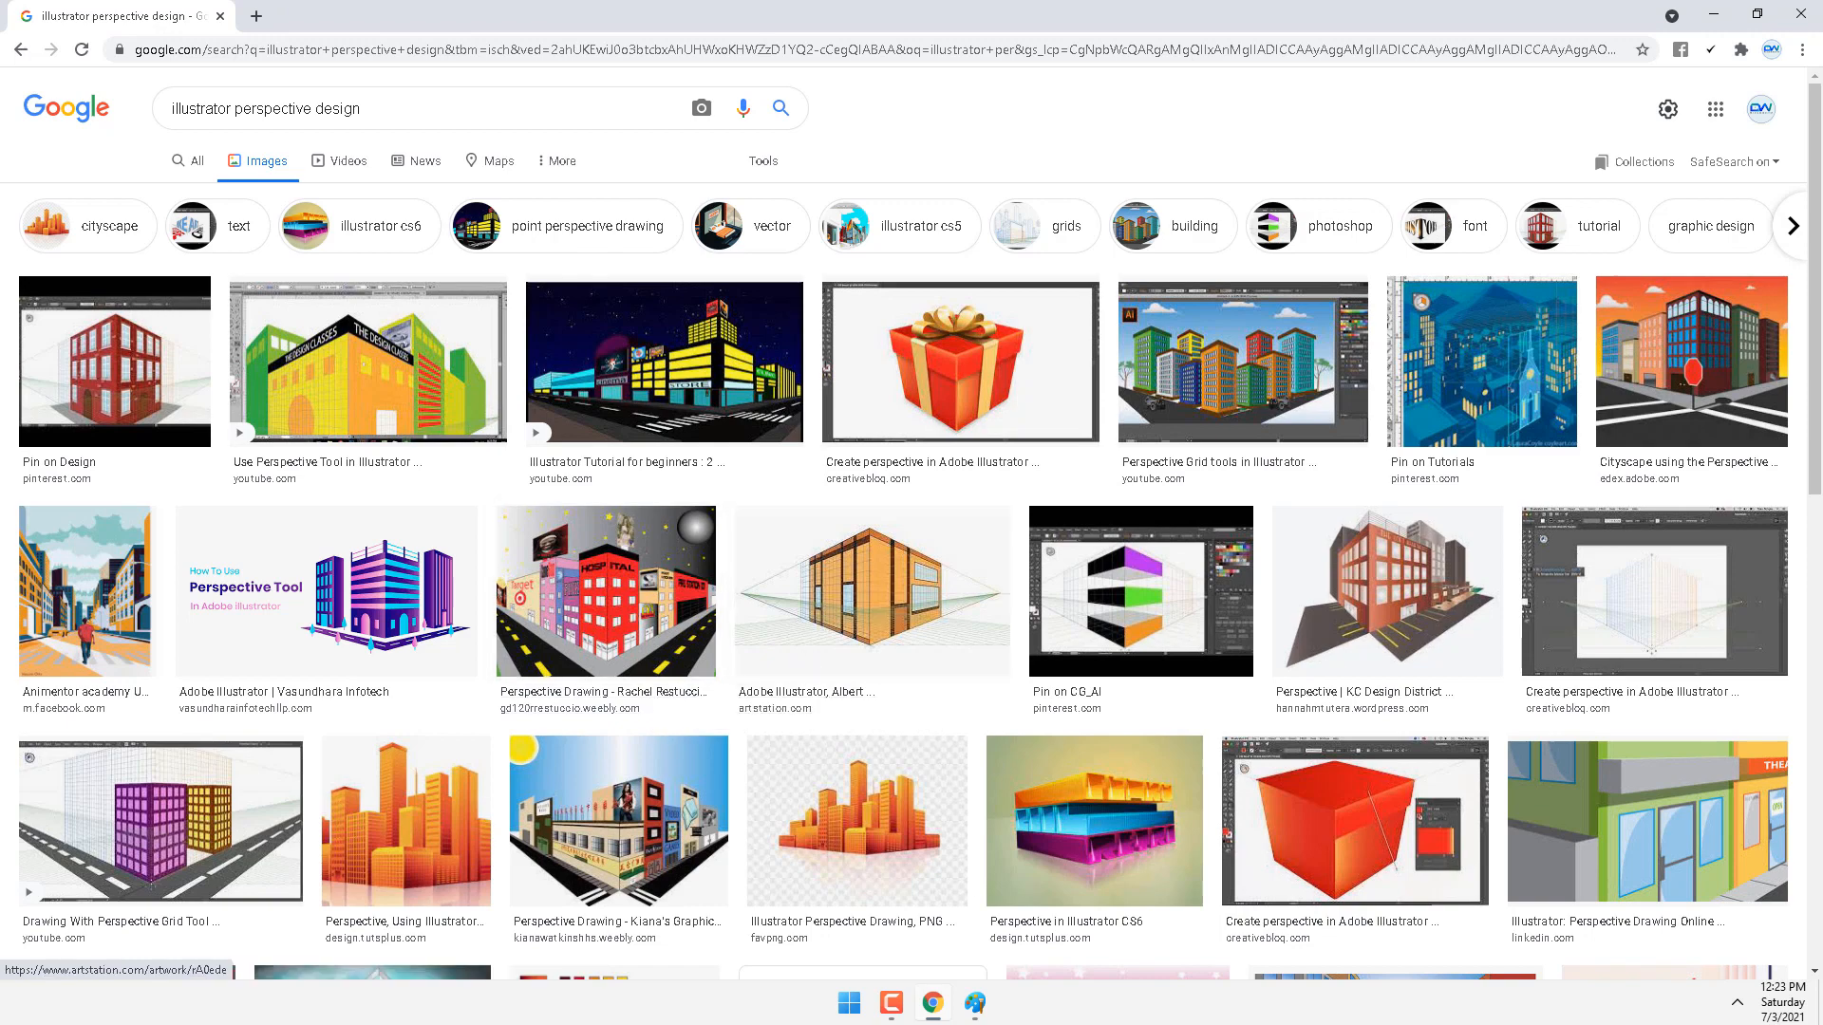
Switch to Paint and add "storyboard for your animation short film" below "perspective design" in the list.
left_click(987, 1015)
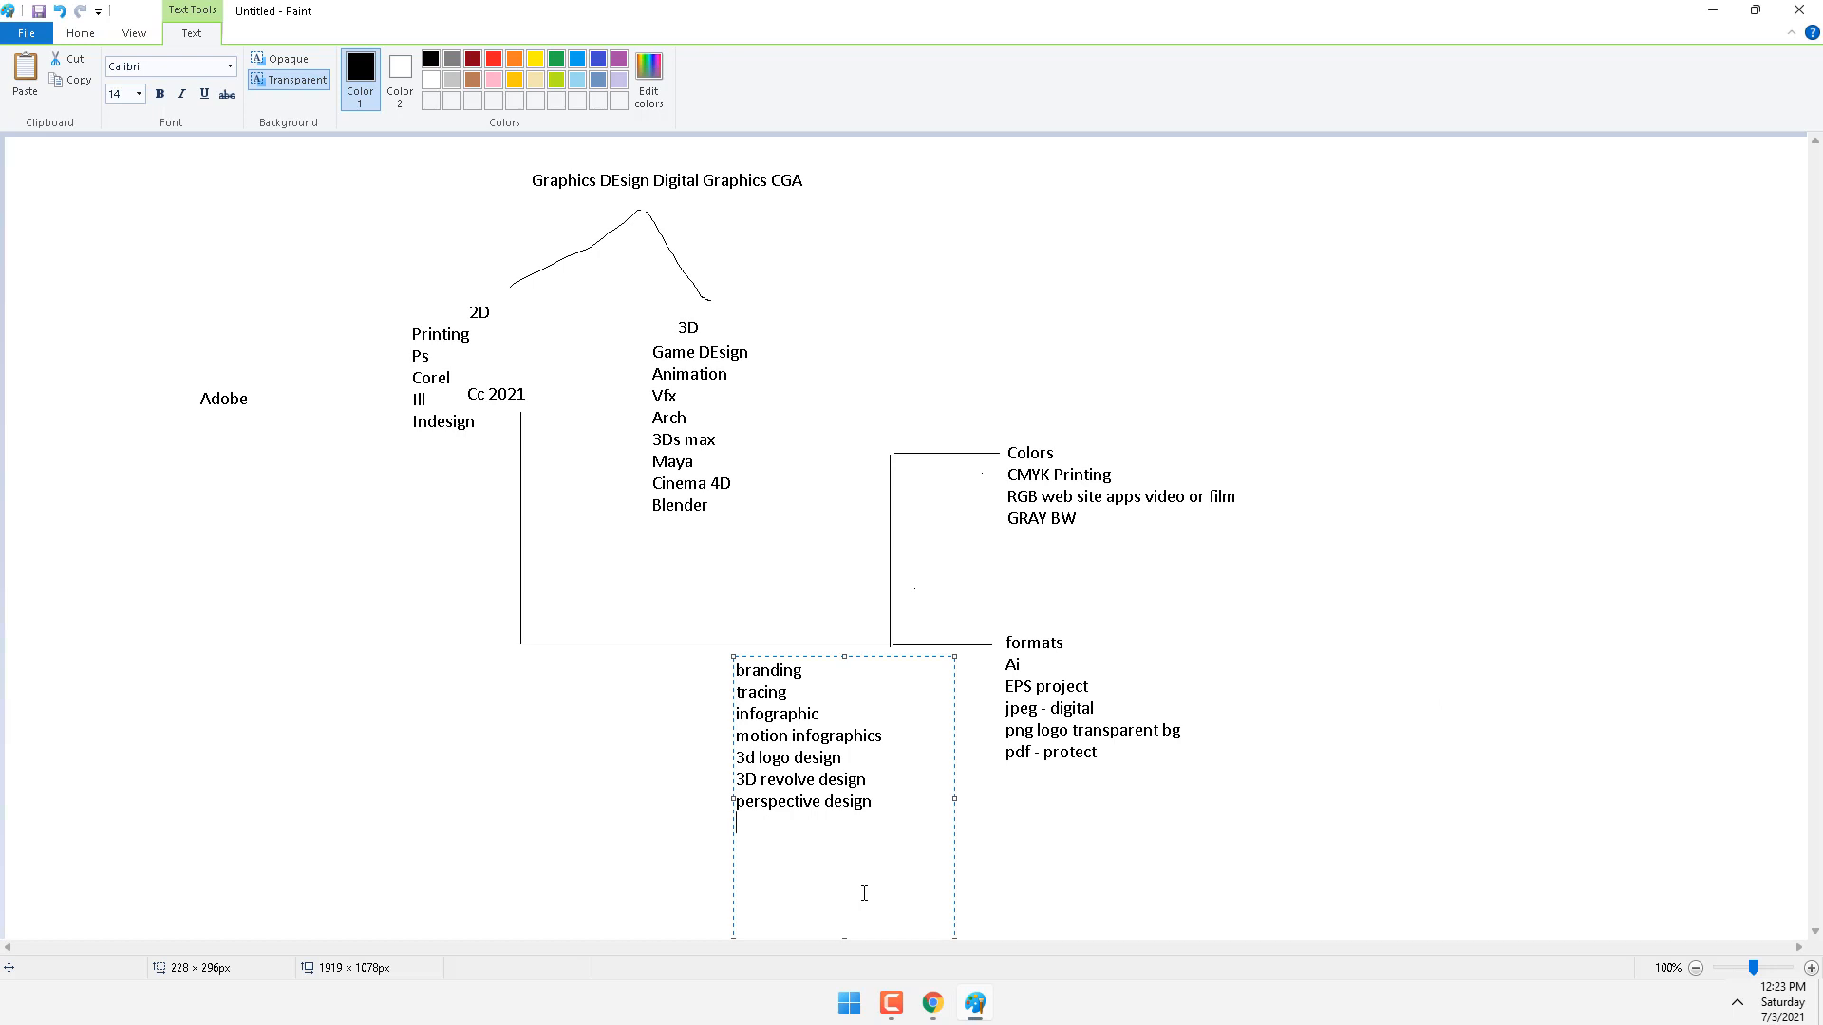
type("story")
type("board ")
type("for ")
type("your animation ")
type("shot")
key("BackSpace")
key("BackSpace")
type("rt film")
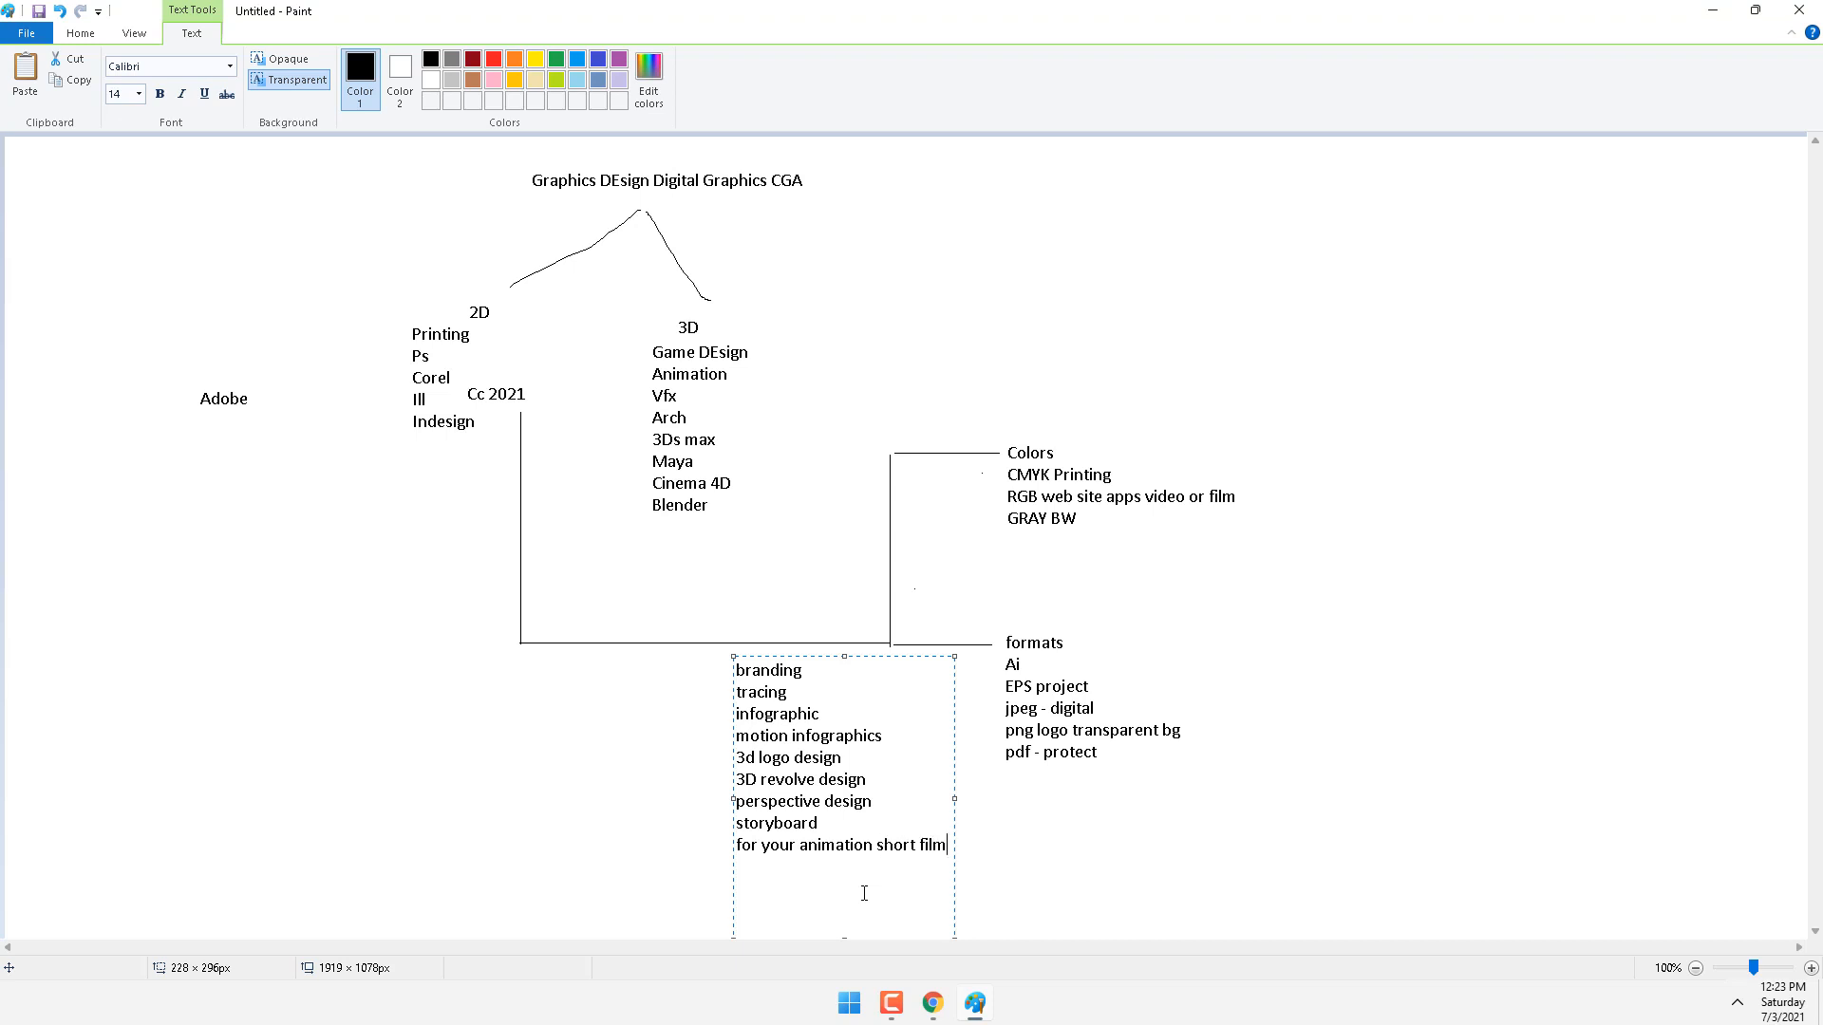
Switch to Chrome, search Google Images for "illustrator storyboard template" and browse the results.
left_click(932, 1003)
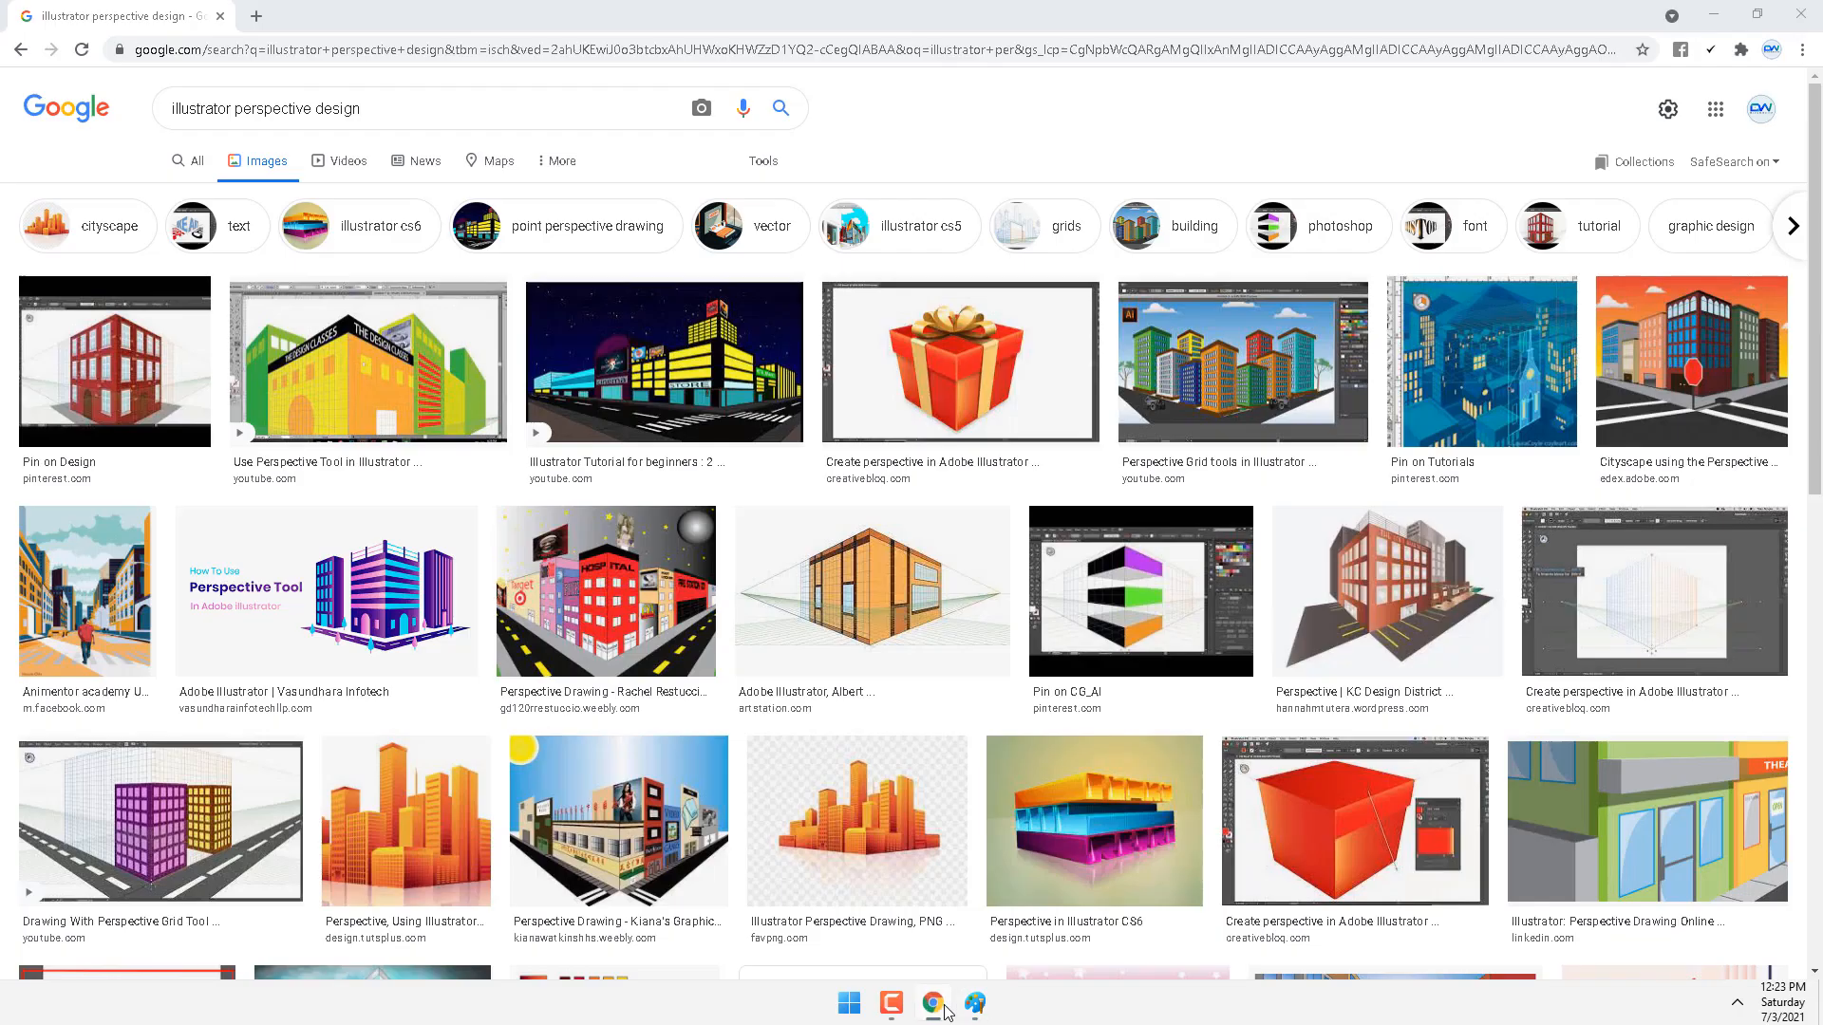
left_click_drag(383, 113, 236, 118)
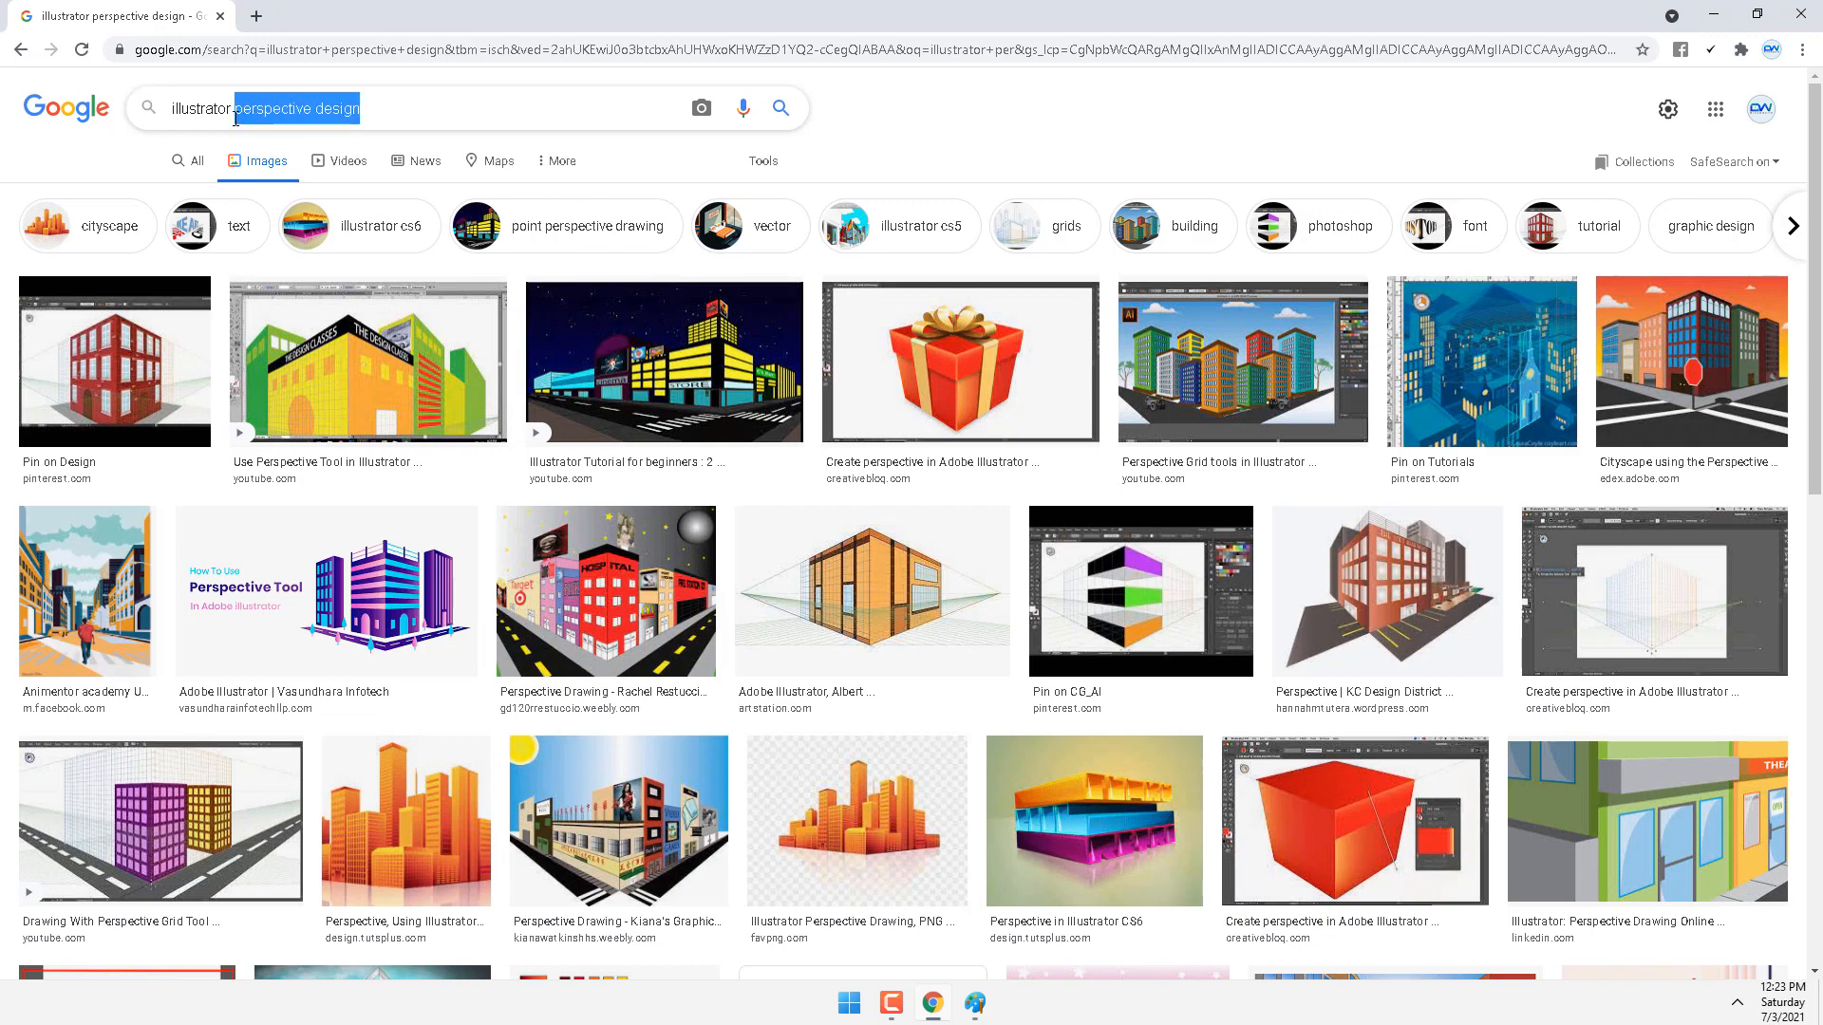
type("storyboard")
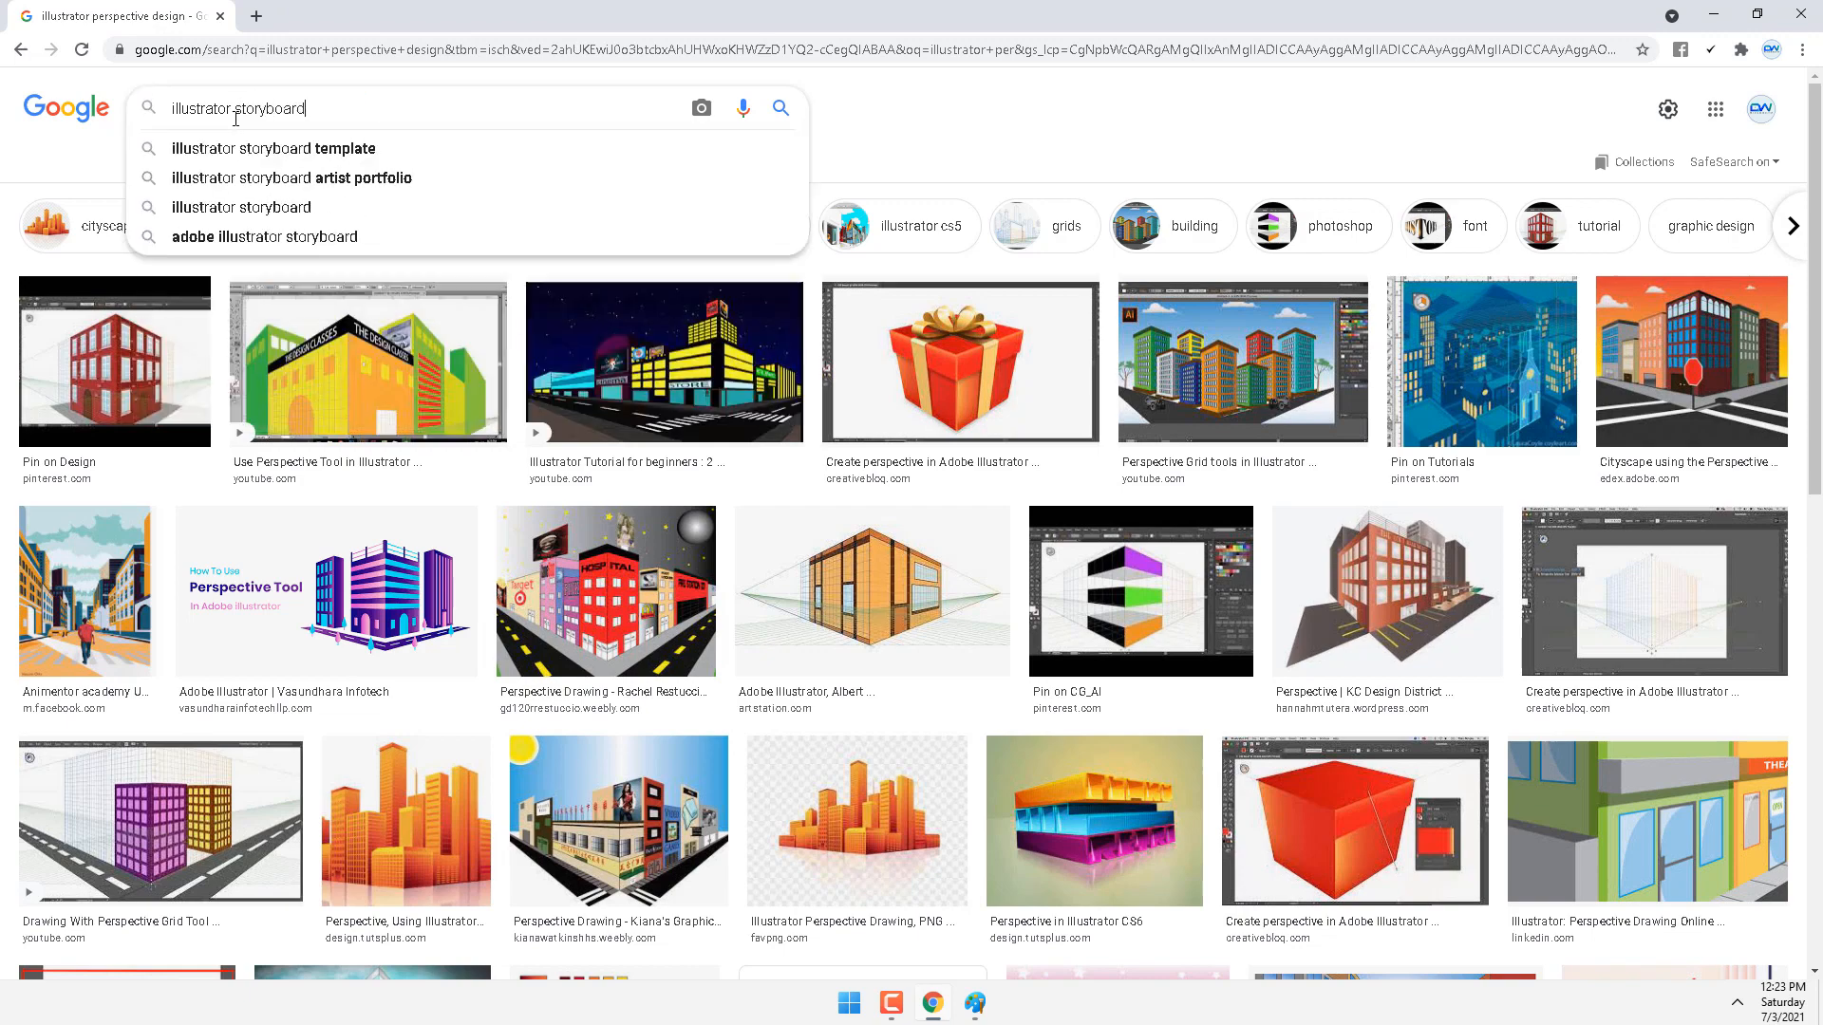
key("Down")
key("Return")
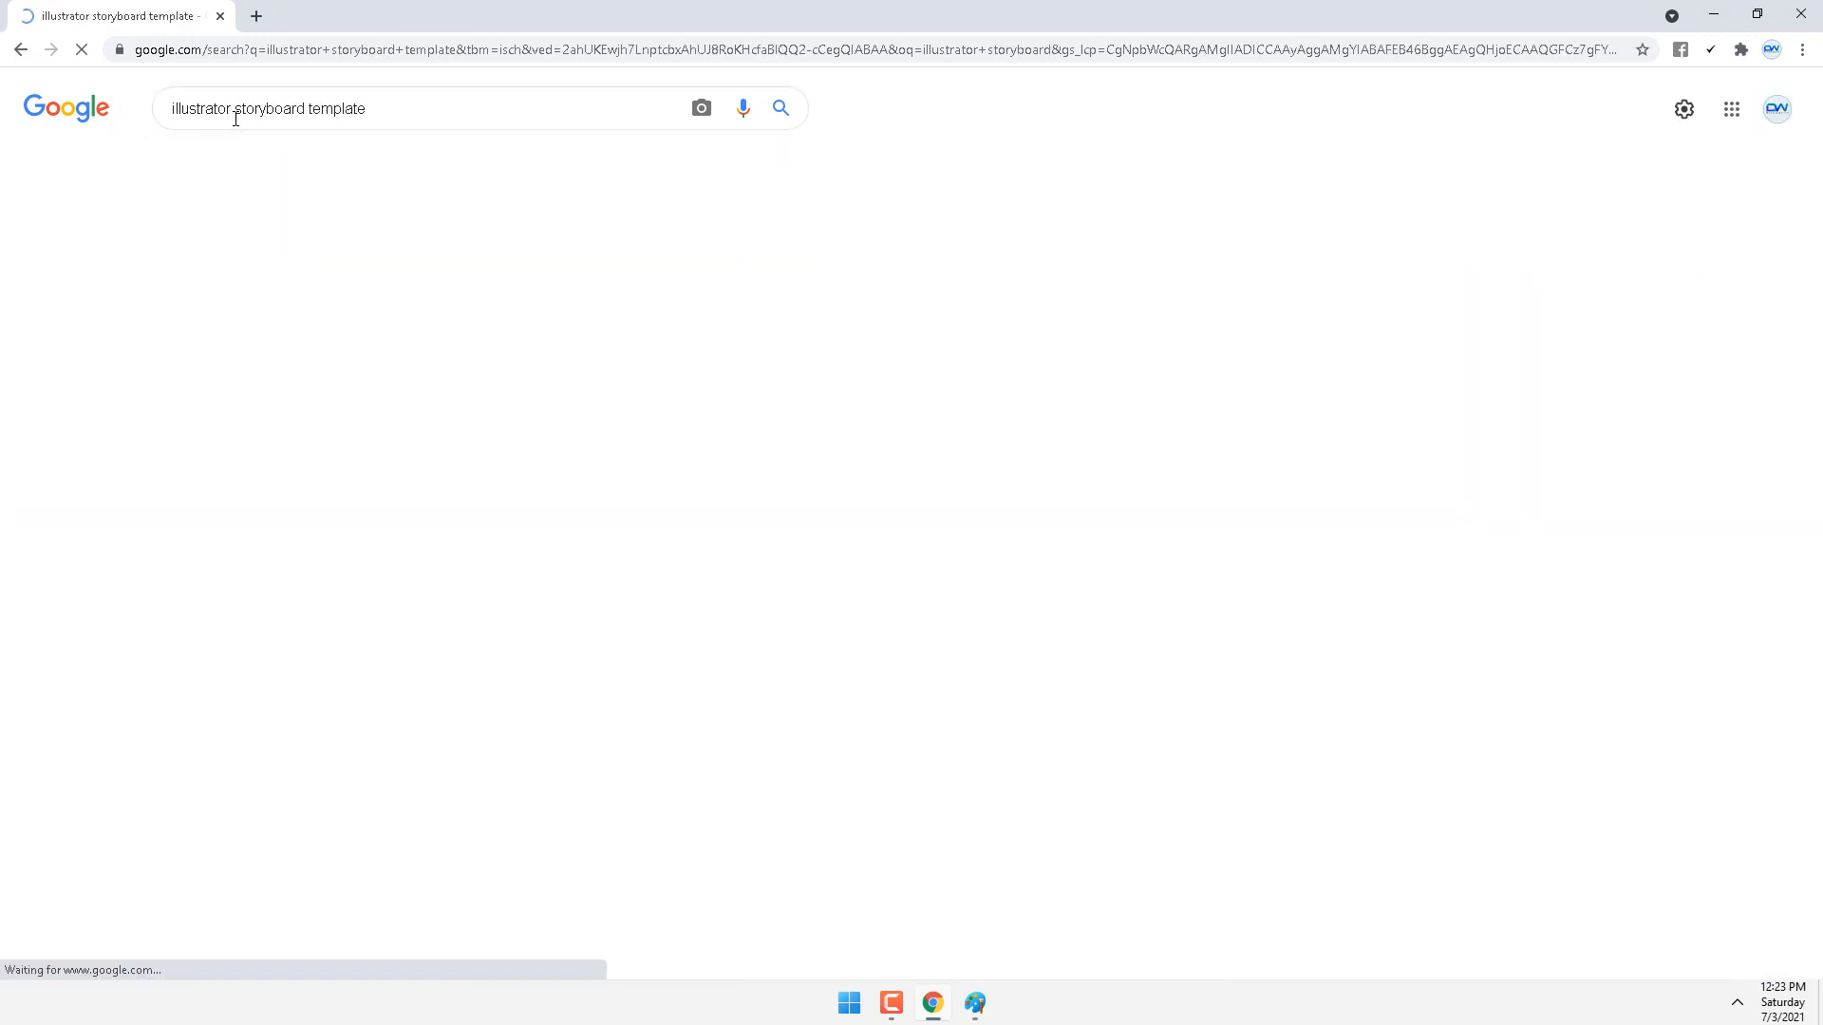
scroll(859, 586, "down", 4)
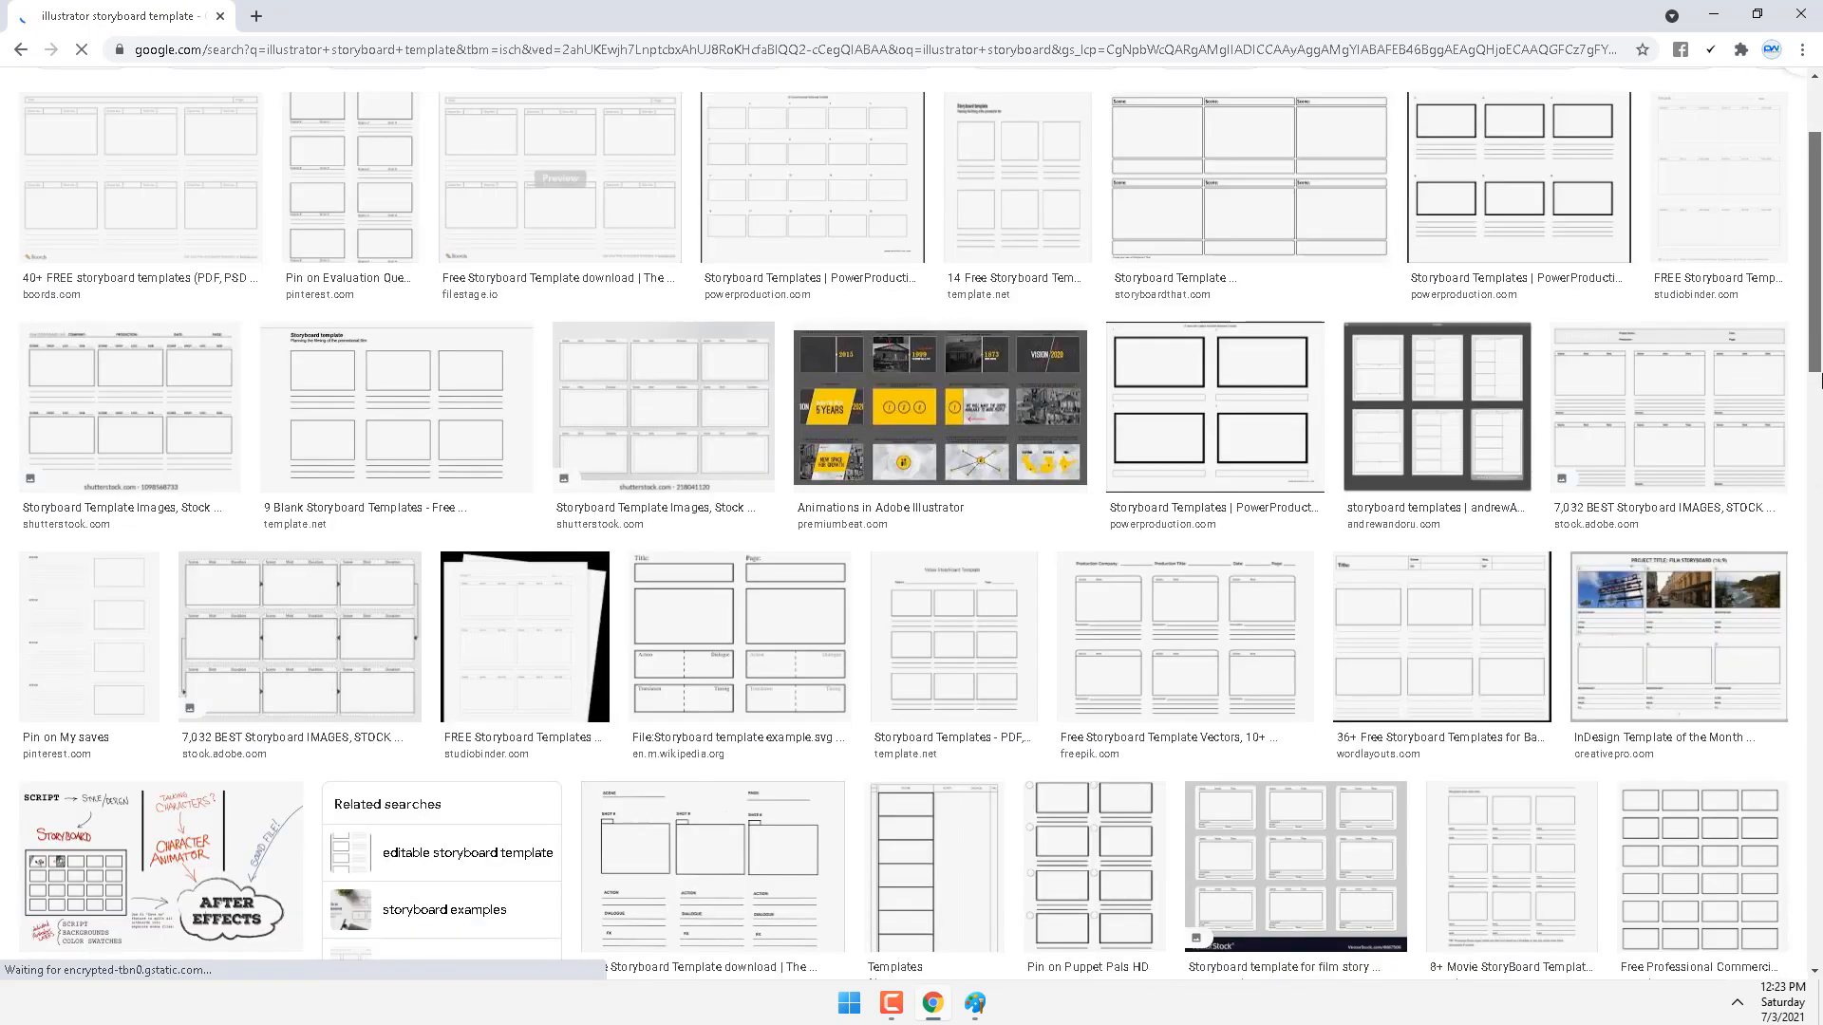
Preview the "Animations in Adobe Illustrator" image and the related Motion Graphics Spring 2012 storyboard, and minimize the browser.
left_click(968, 285)
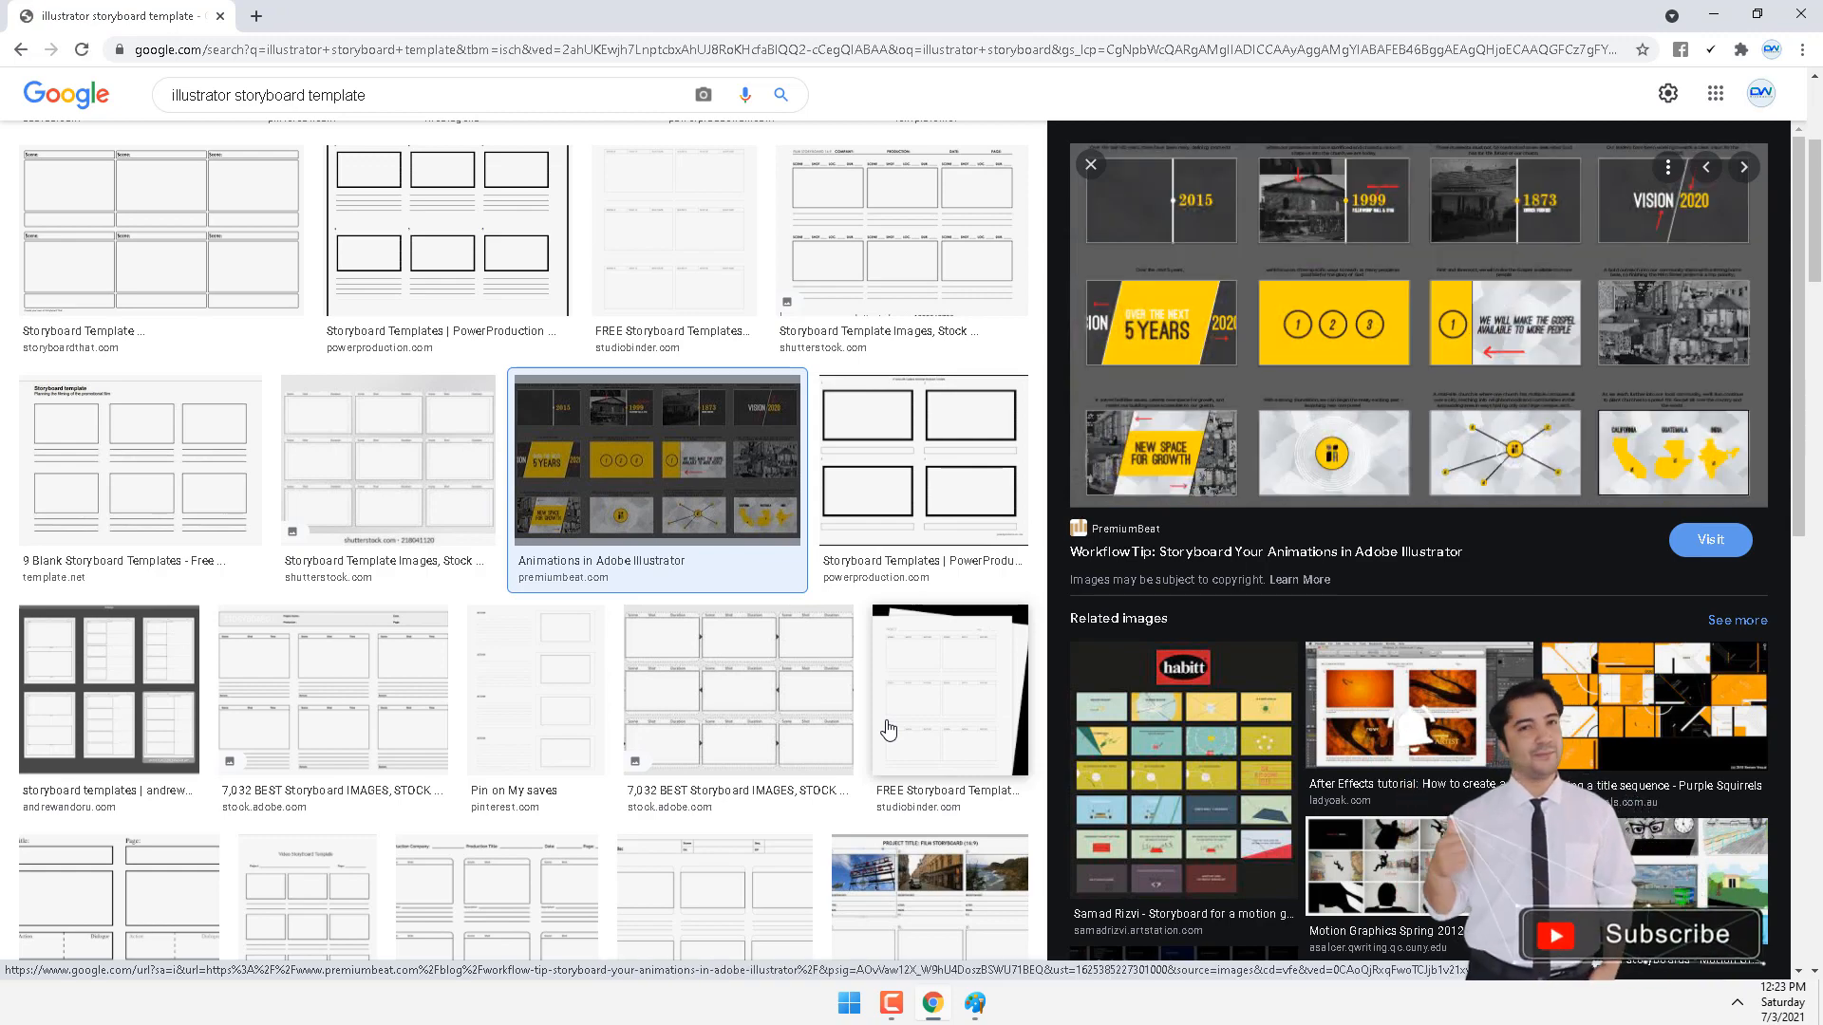
left_click(1403, 857)
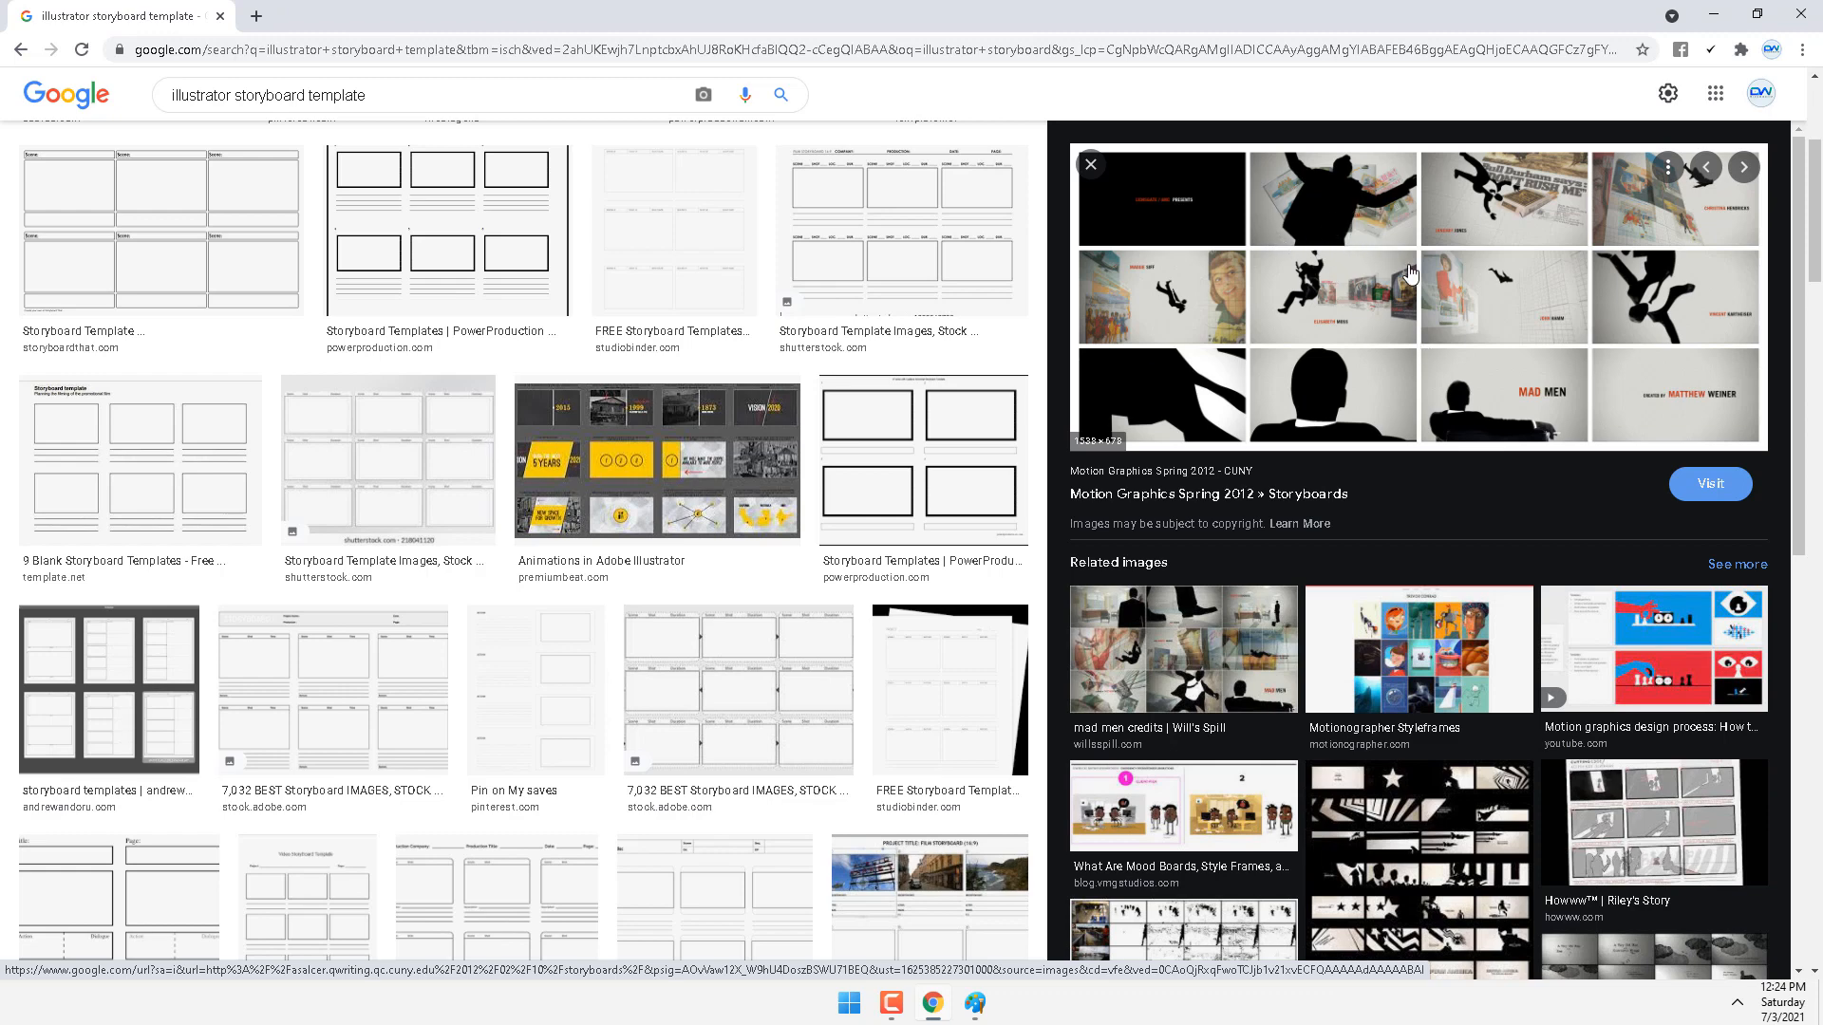
left_click(1712, 13)
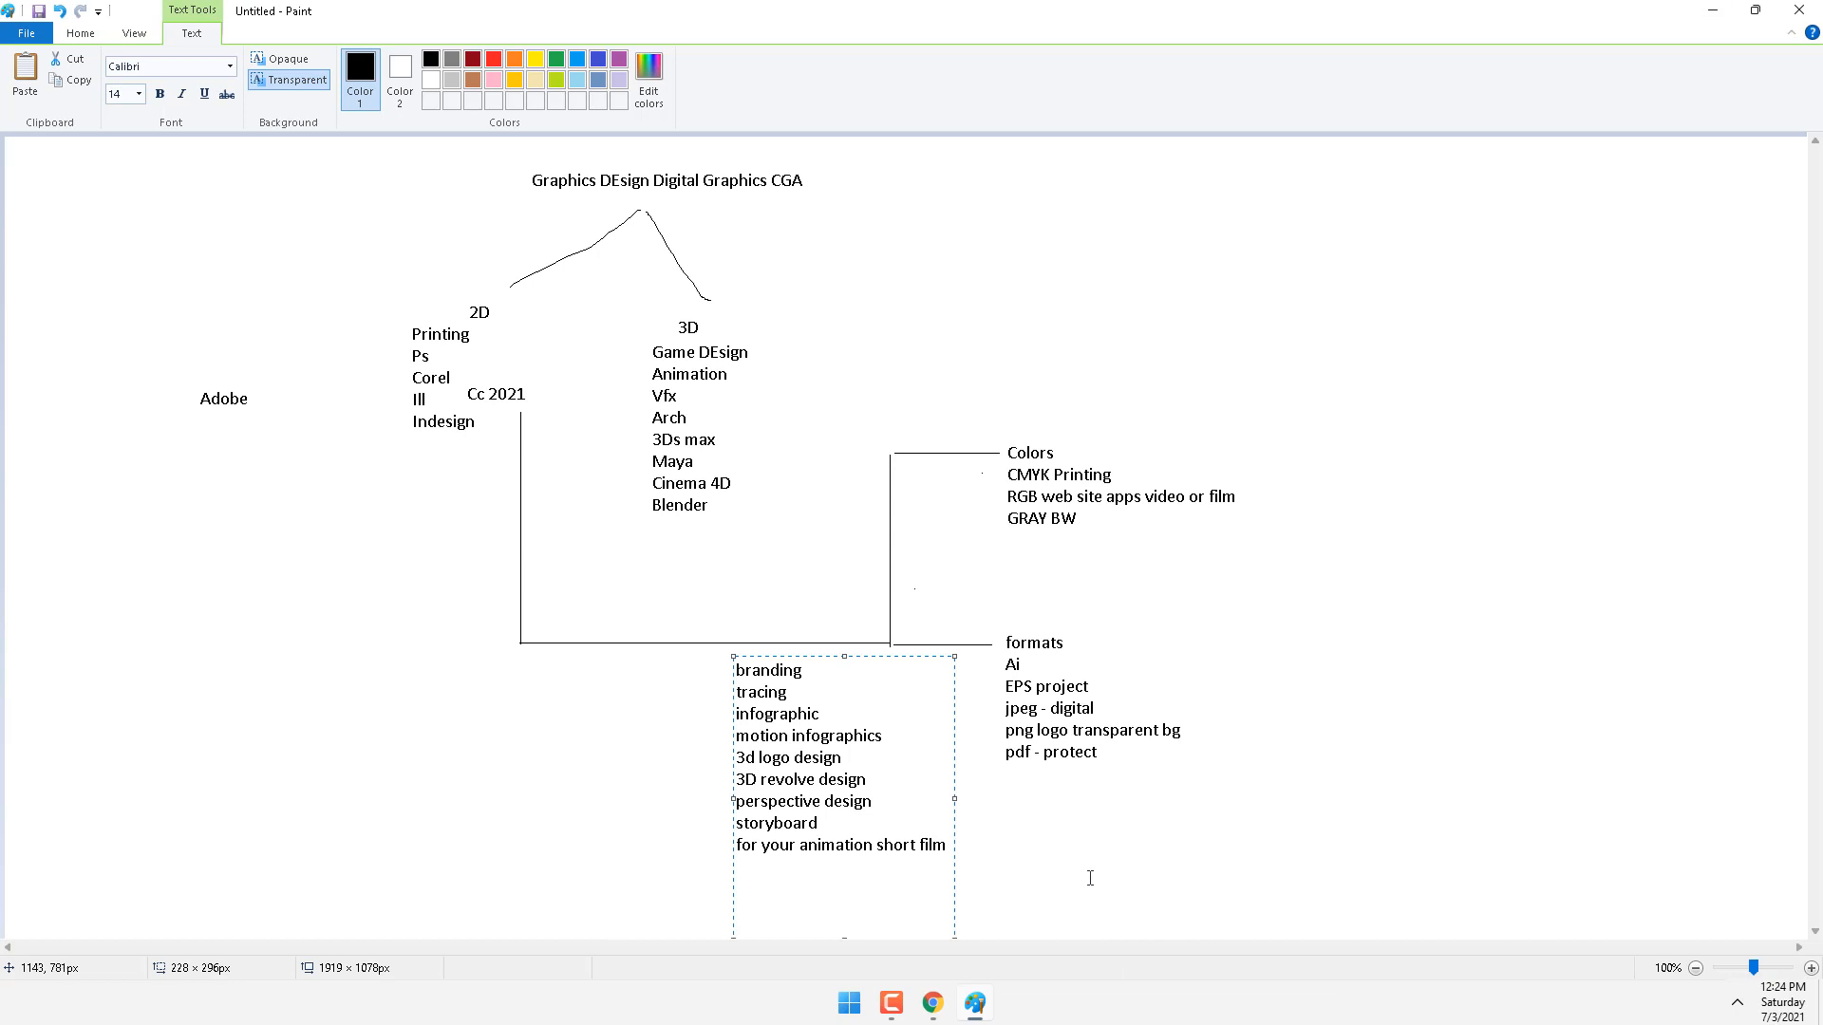
left_click(850, 1005)
type("ill")
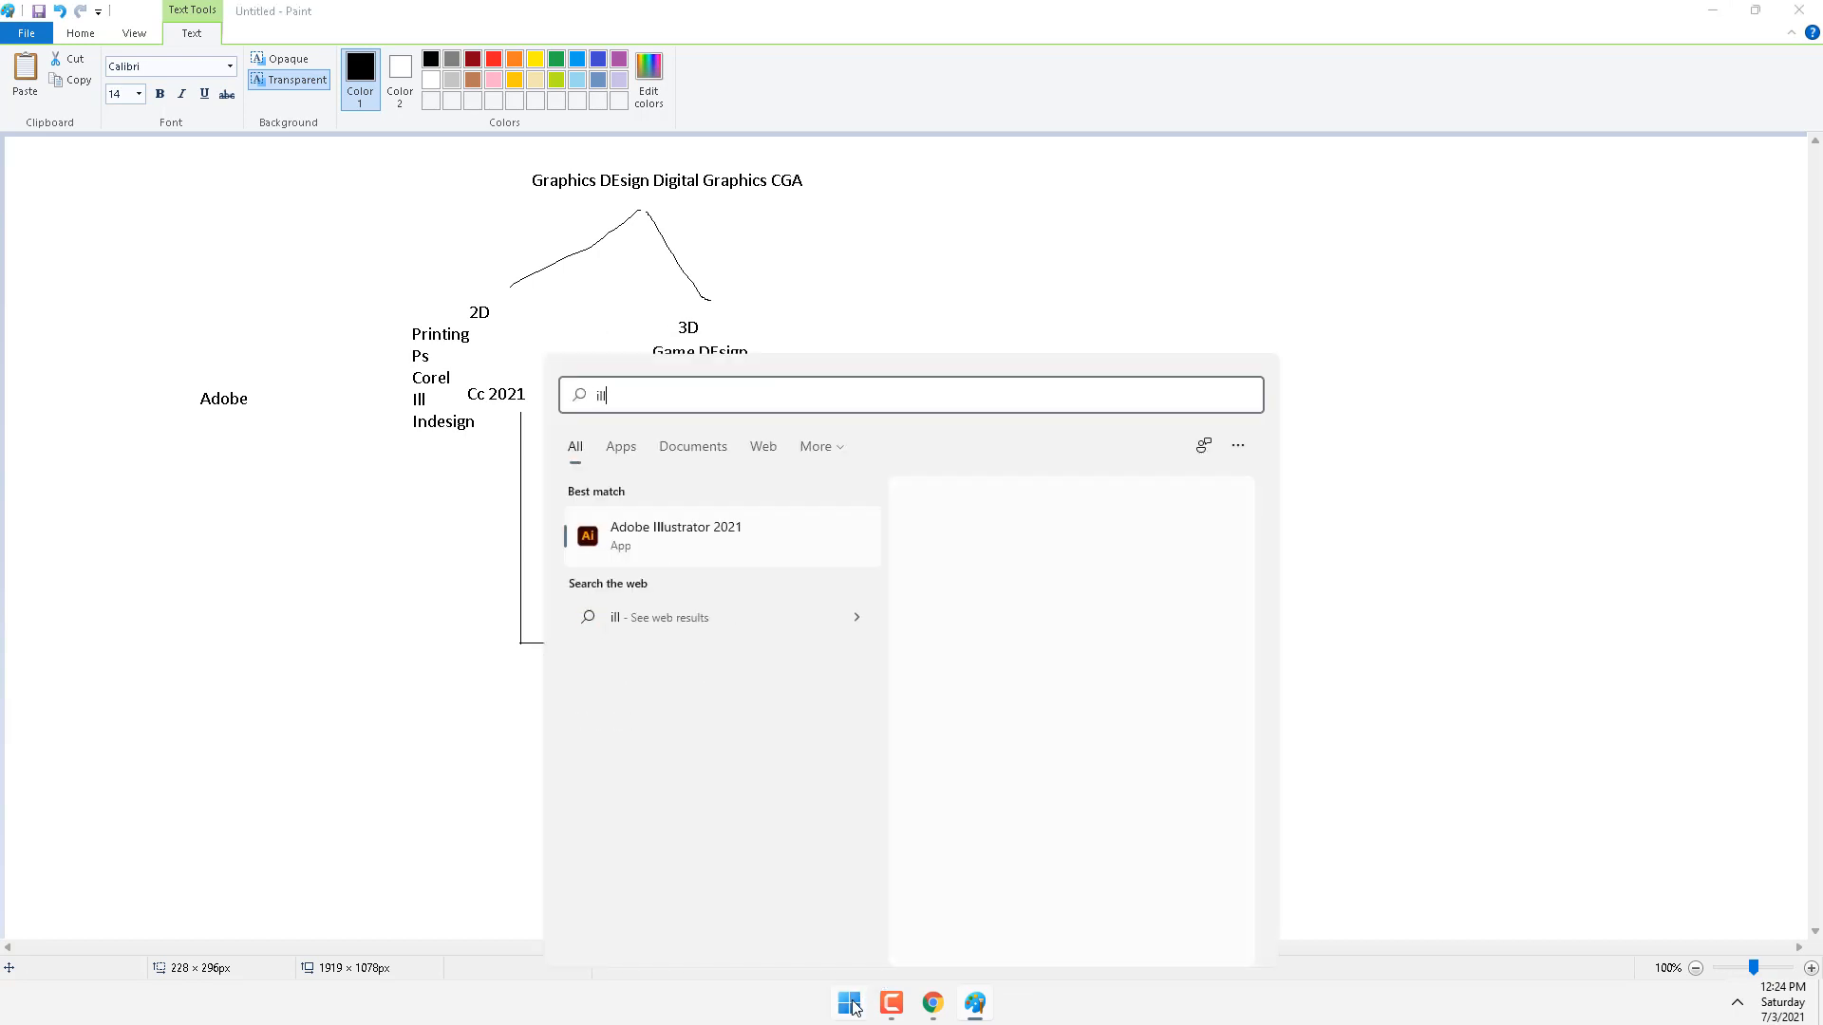
key("BackSpace")
key("BackSpace")
key("BackSpace")
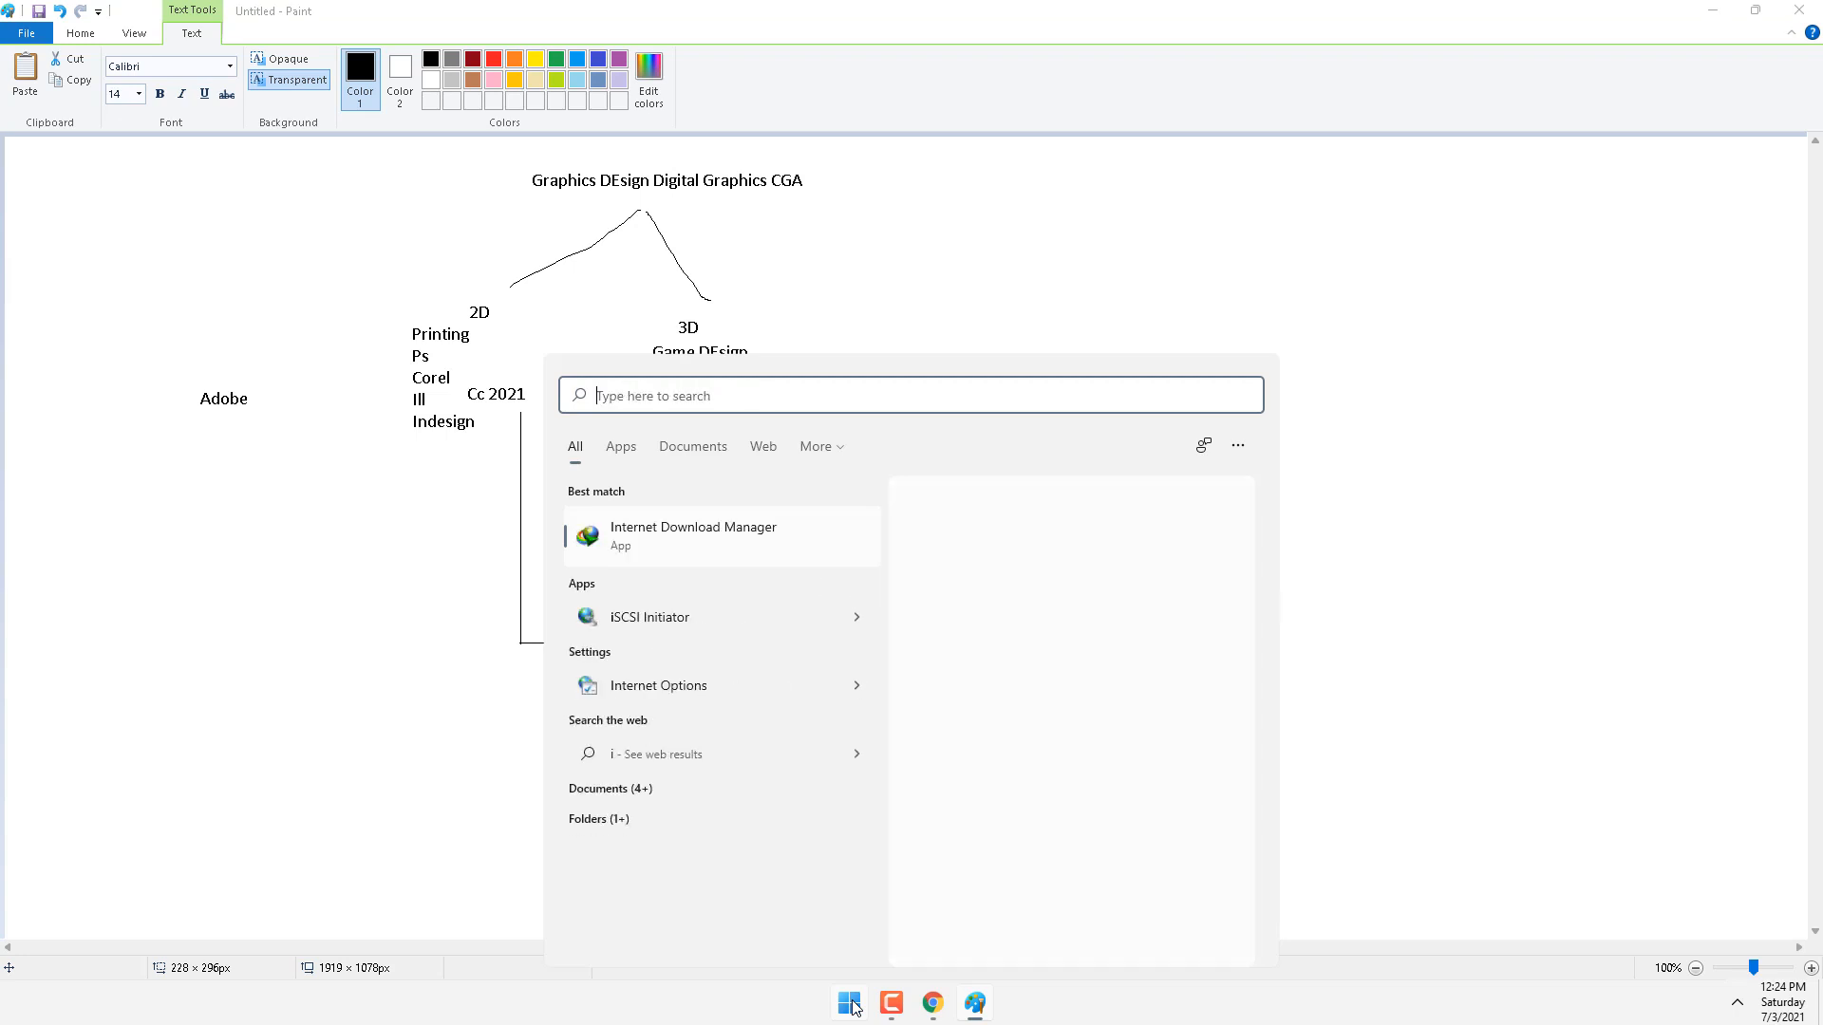
left_click(850, 1003)
Launch Adobe Illustrator 2021 from the full list of installed apps.
left_click(850, 1004)
left_click(849, 1003)
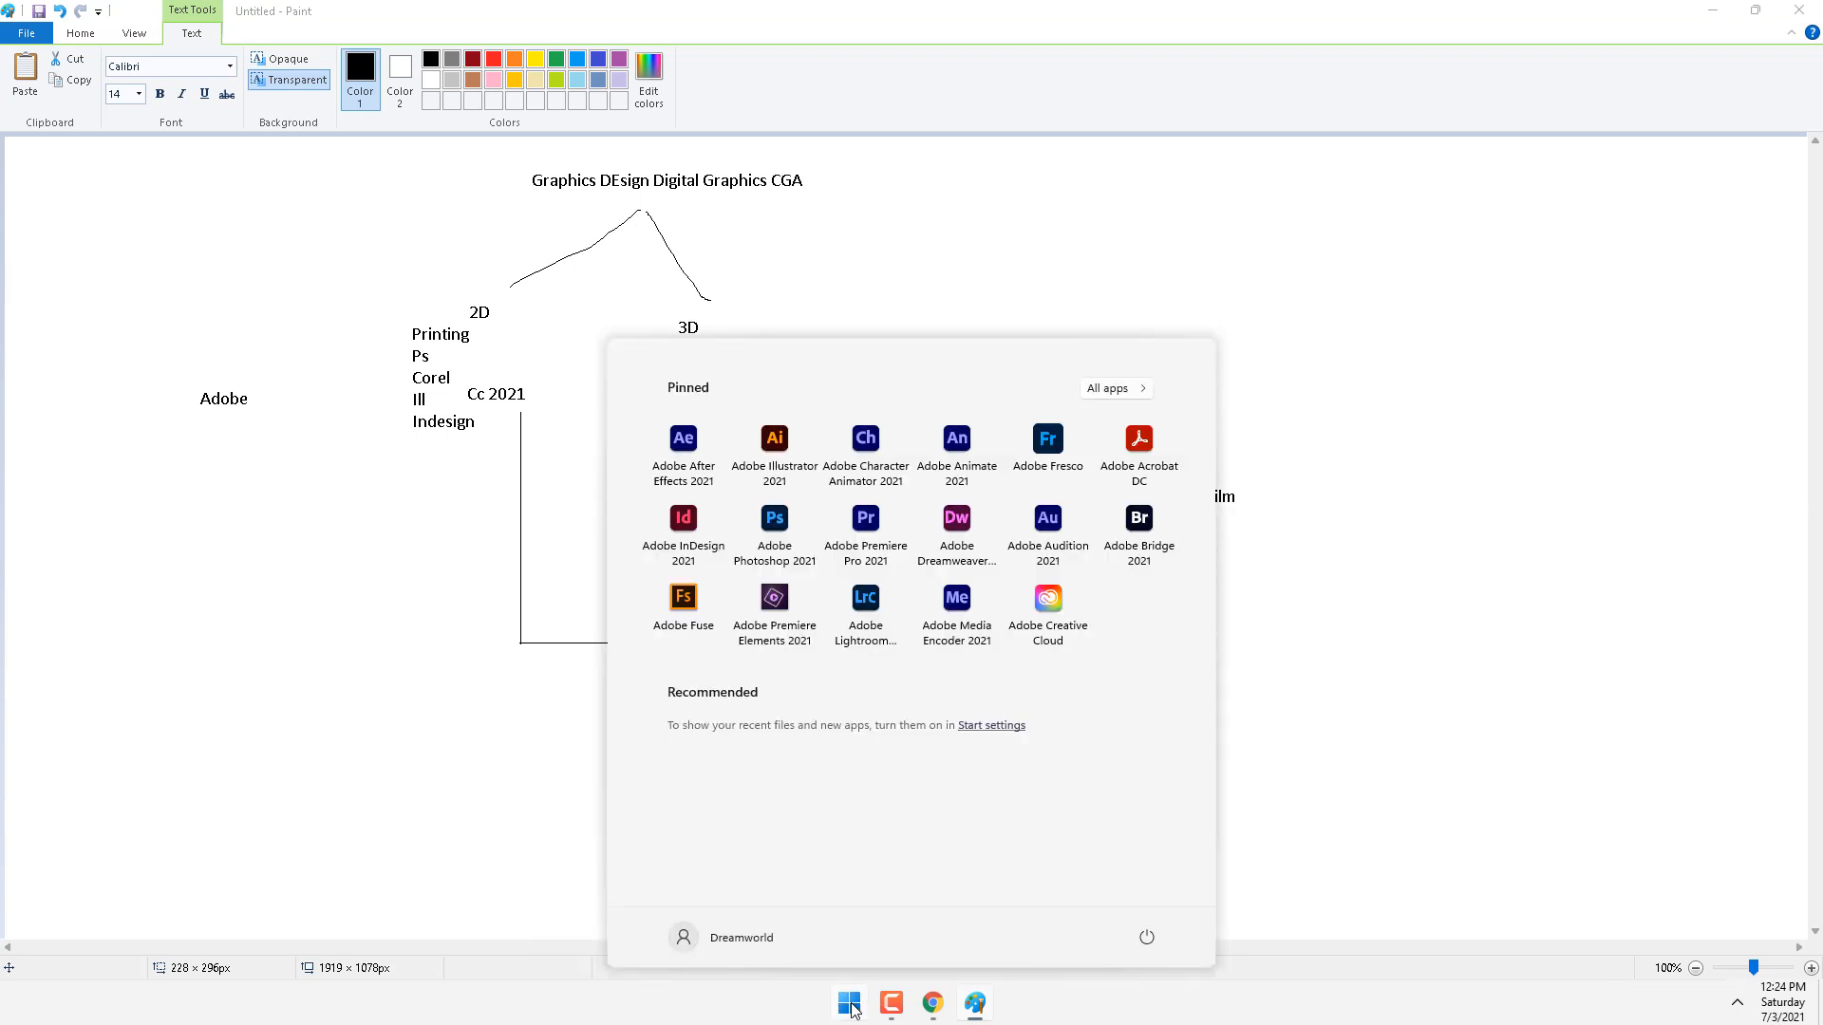
left_click(1139, 389)
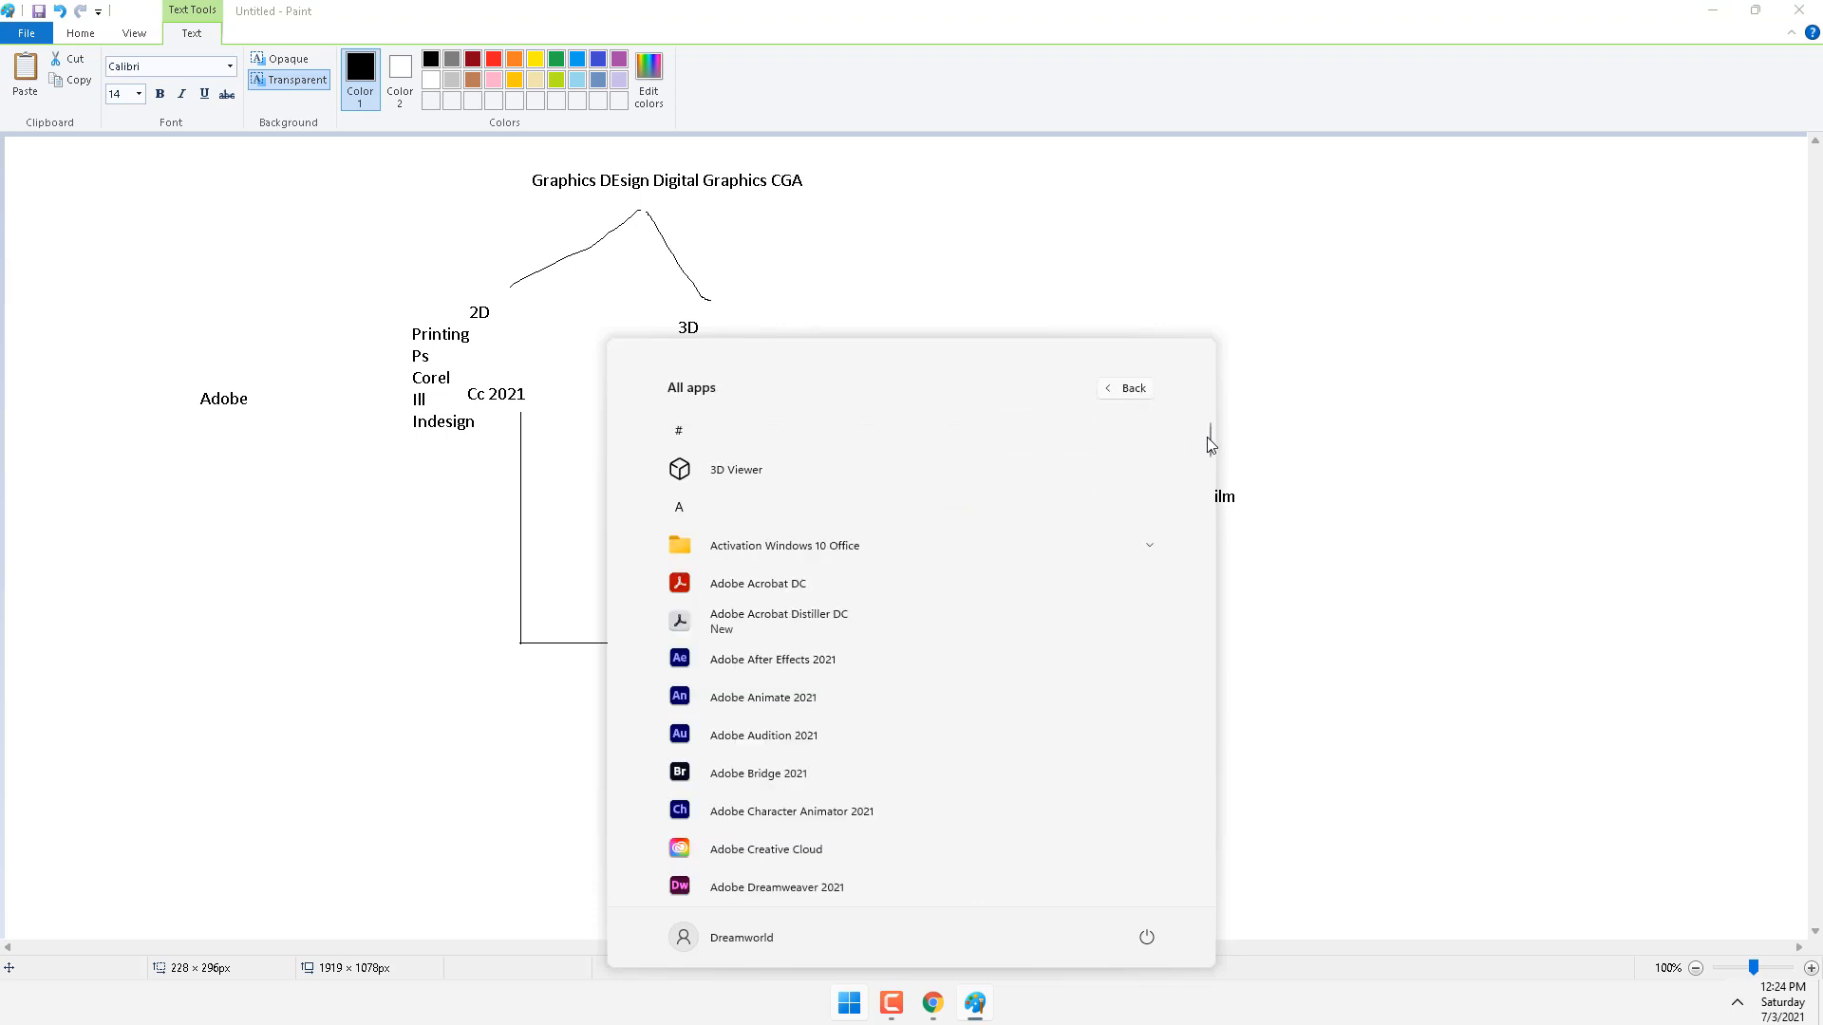
left_click_drag(1211, 441, 1211, 467)
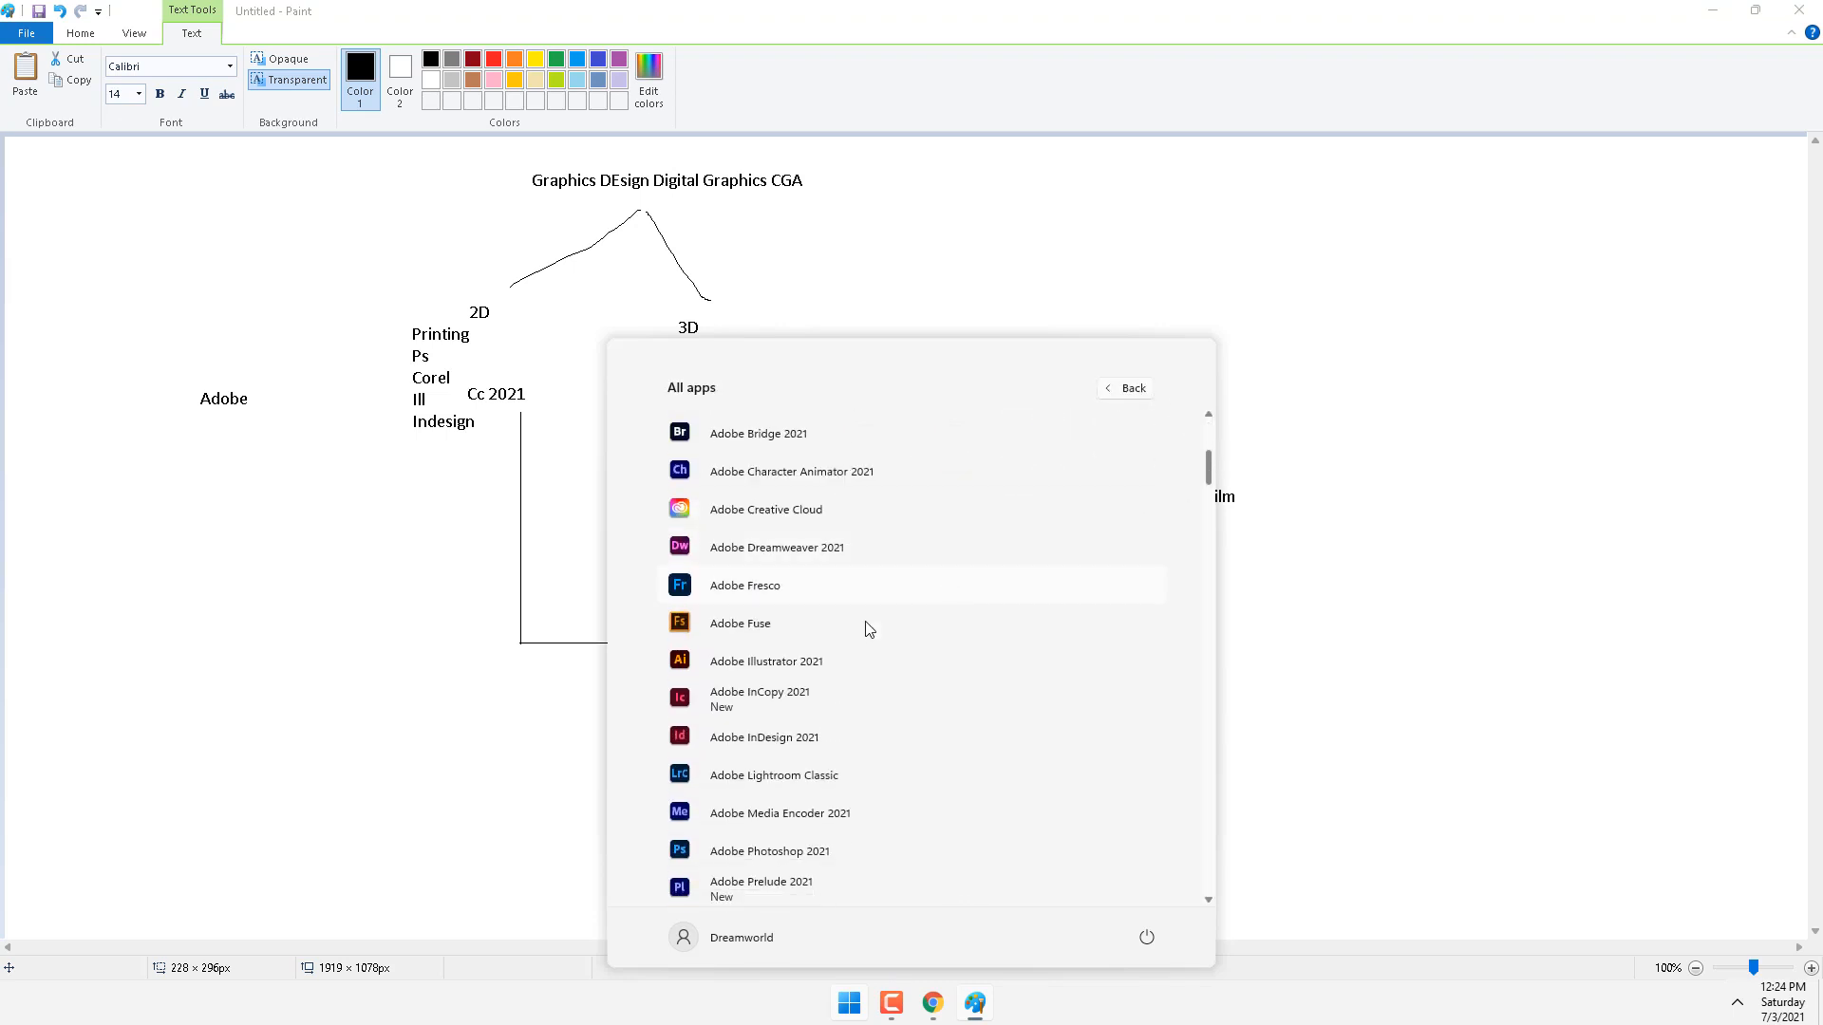
left_click(771, 662)
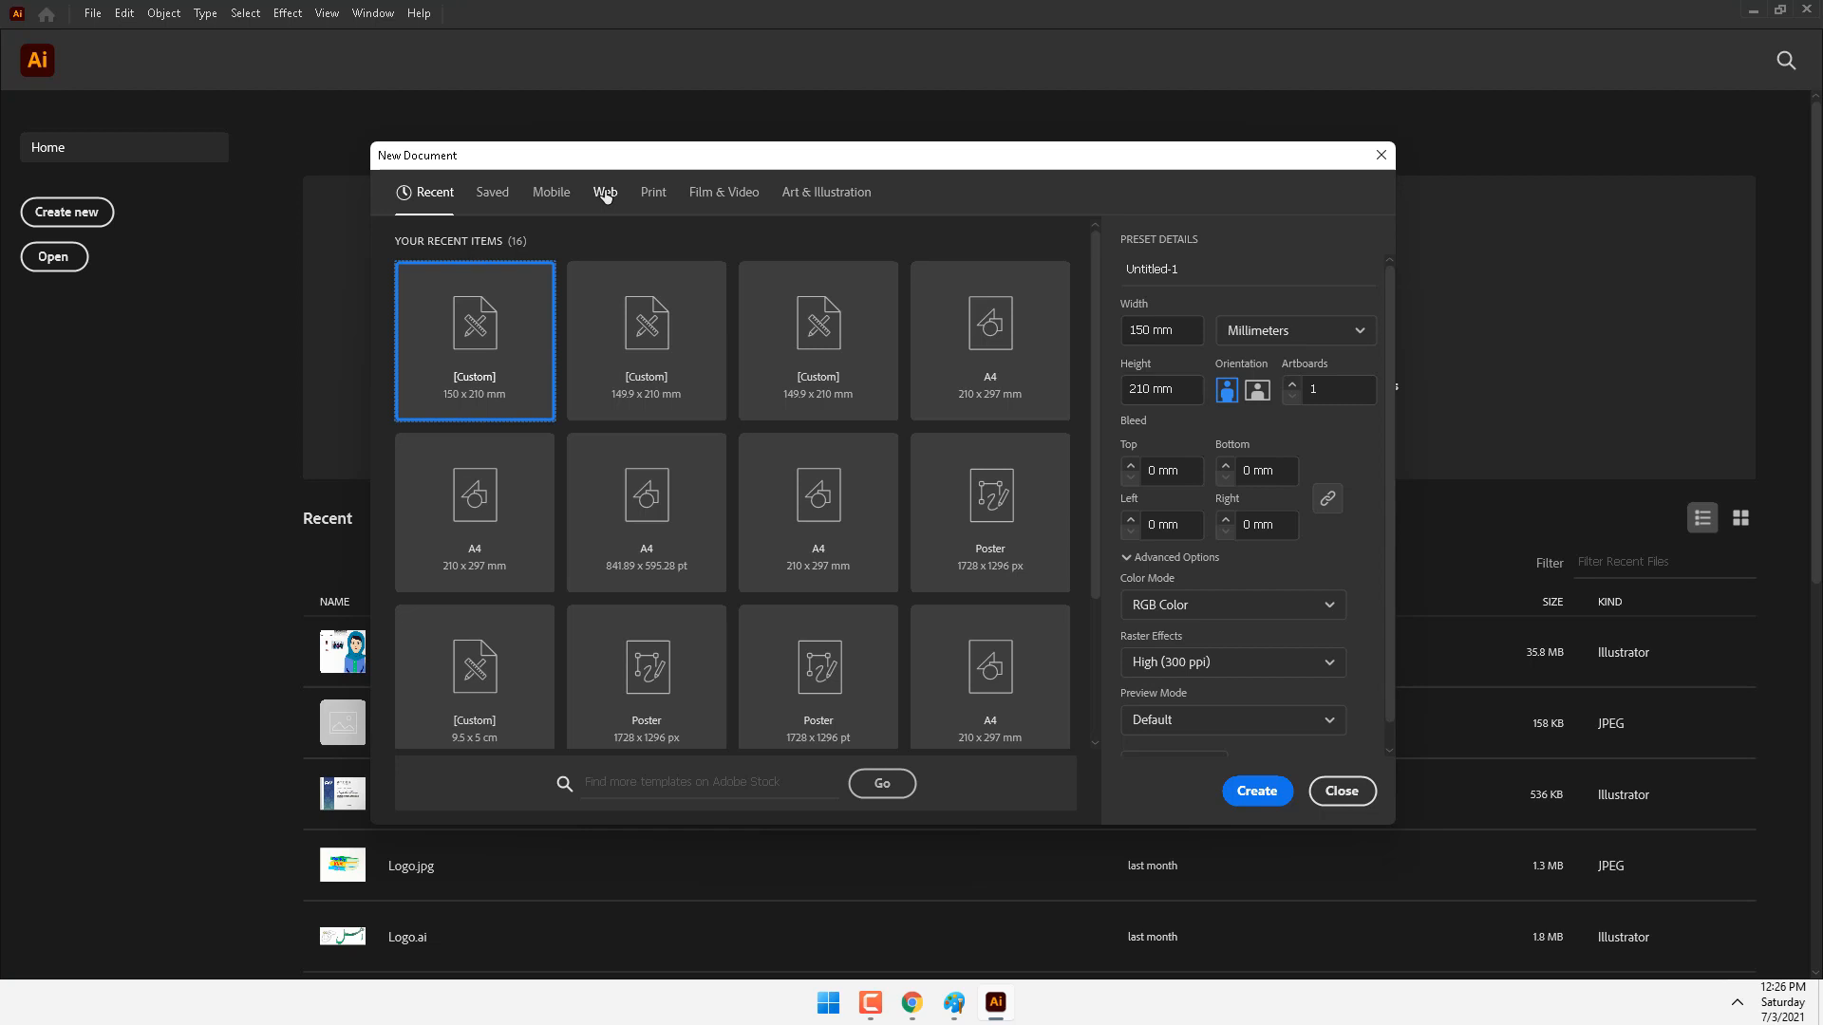
Show the Art & Illustration presets for the new document and name the document "Samsung Branding".
left_click(817, 193)
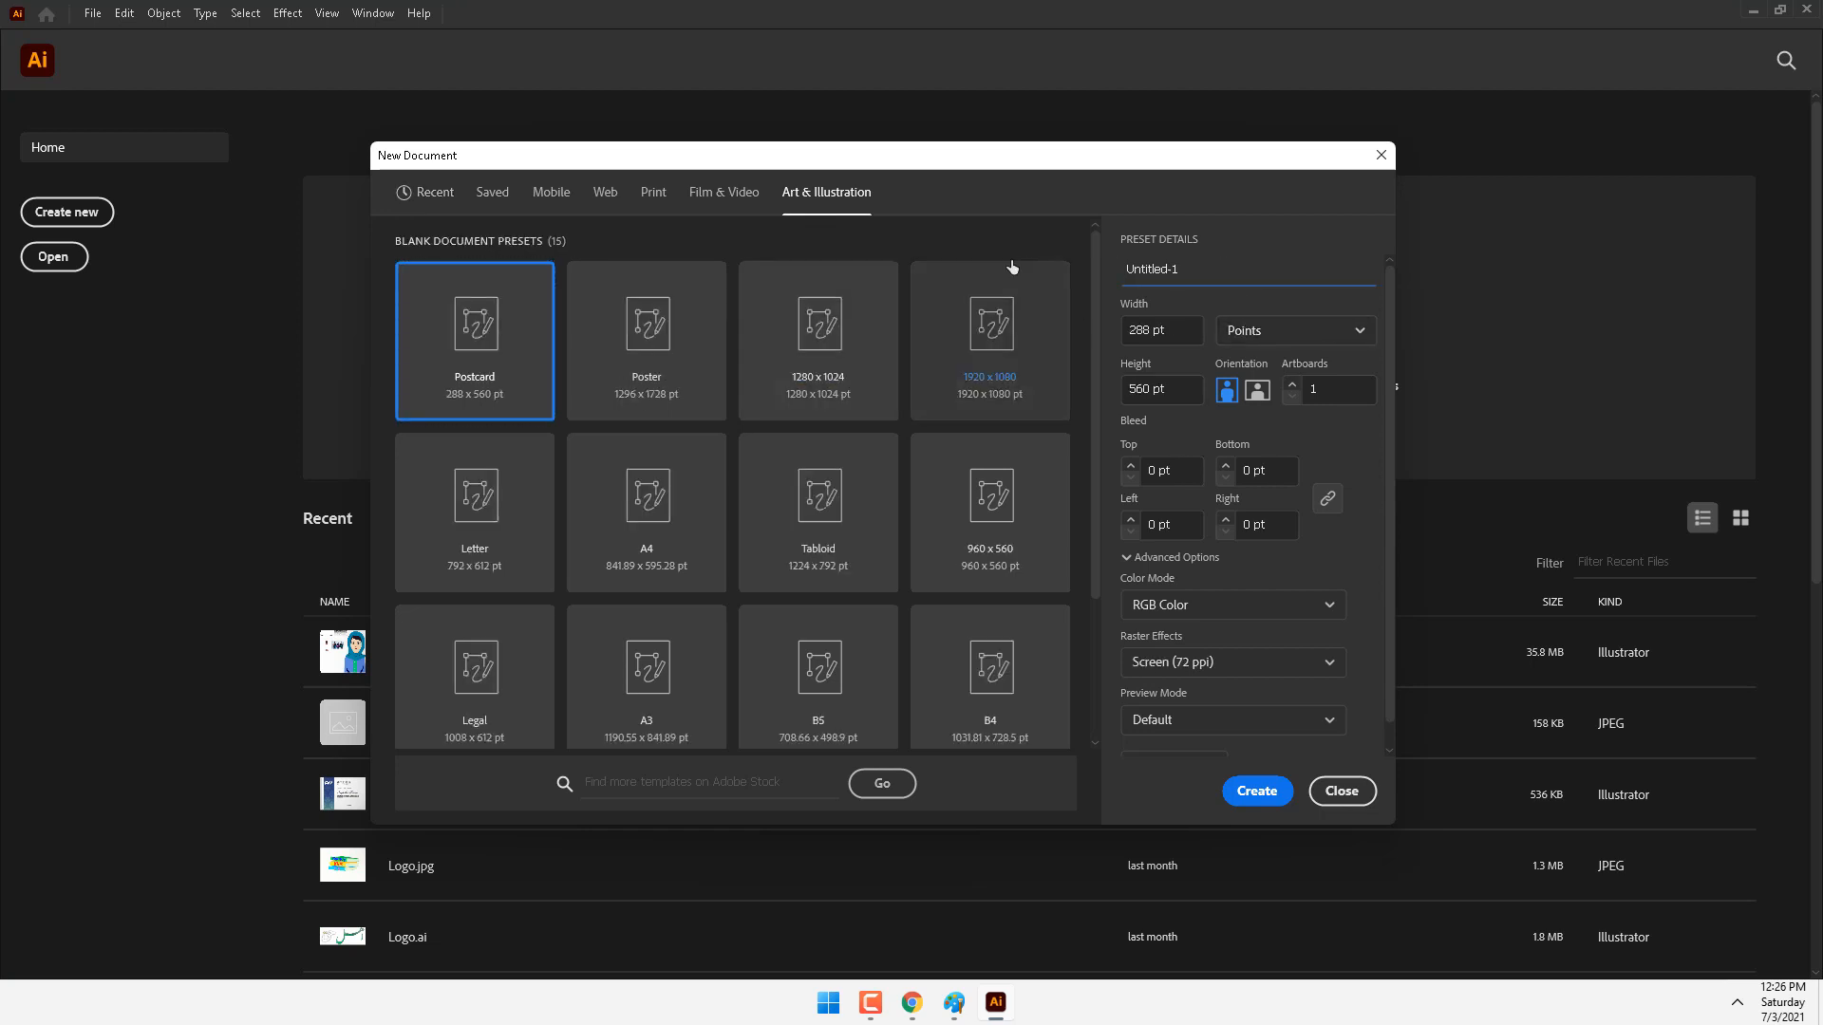
key("BackSpace")
key("BackSpace")
key("BackSpace")
key("BackSpace")
key("BackSpace")
key("BackSpace")
key("BackSpace")
key("BackSpace")
key("BackSpace")
key("BackSpace")
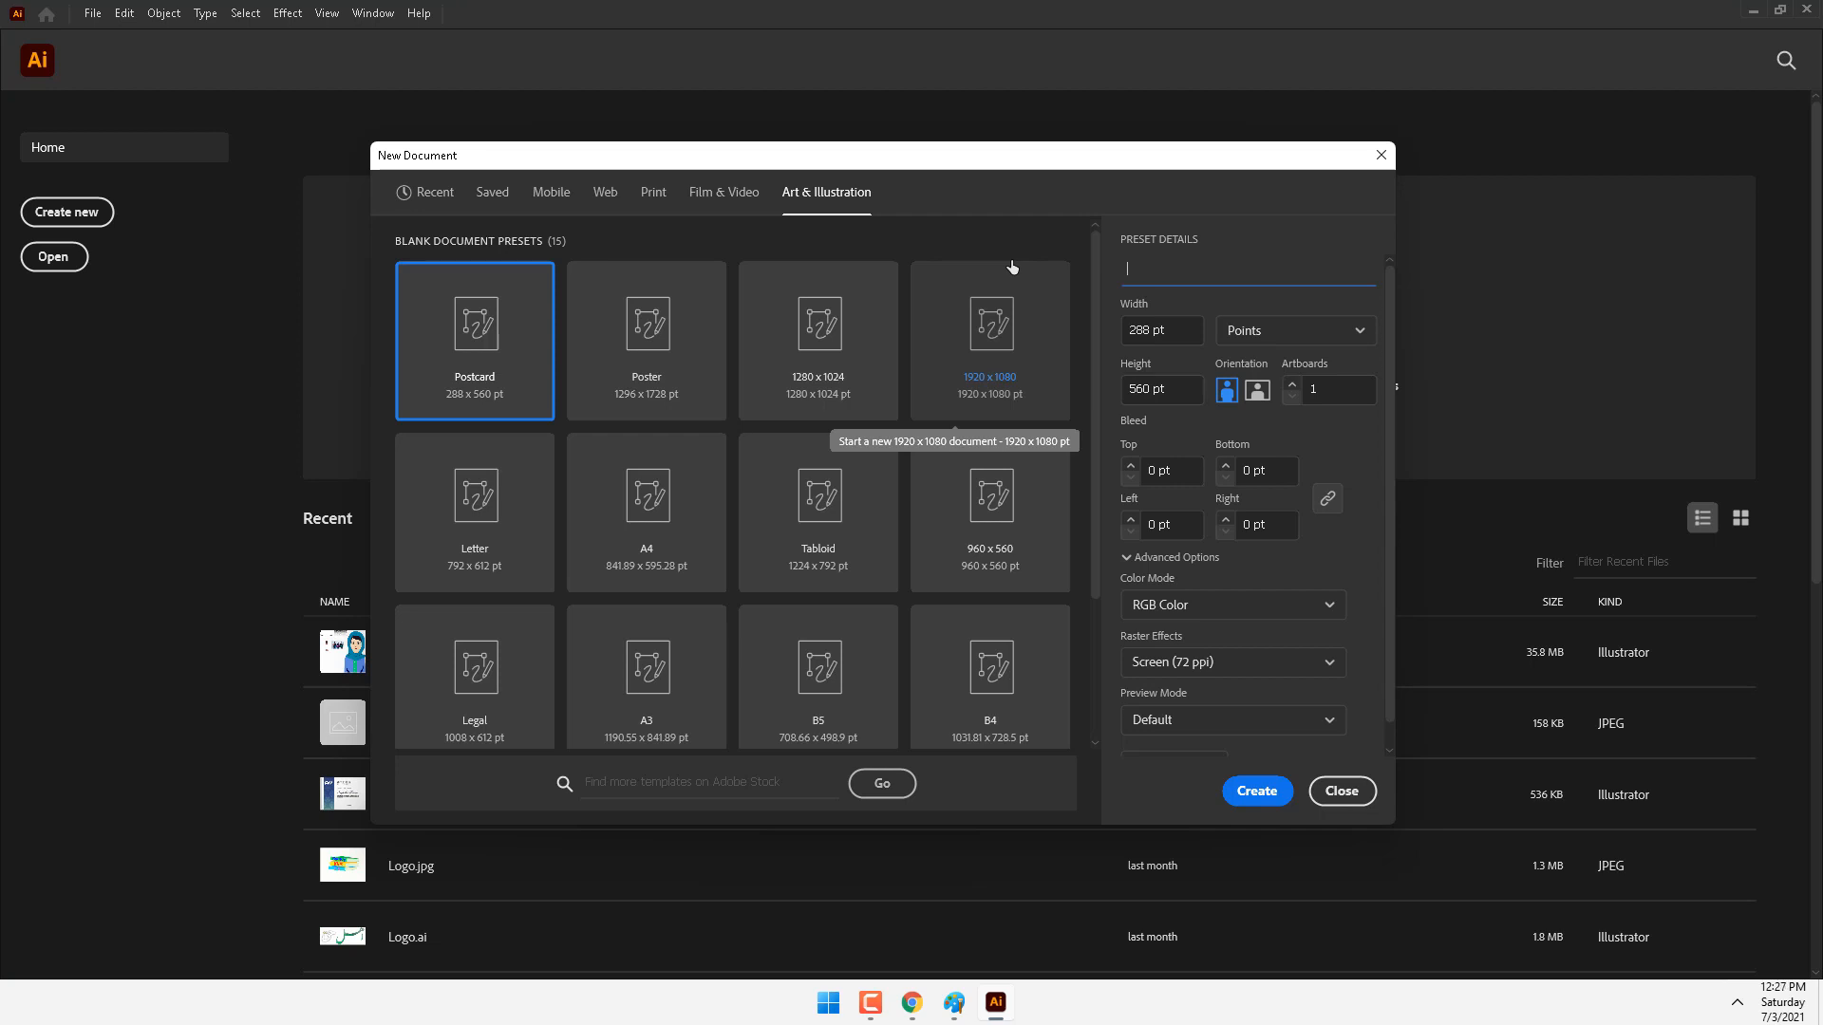
type("Samsung Branding")
Set the new document's units to Millimeters and its number of artboards to 5.
left_click(1291, 330)
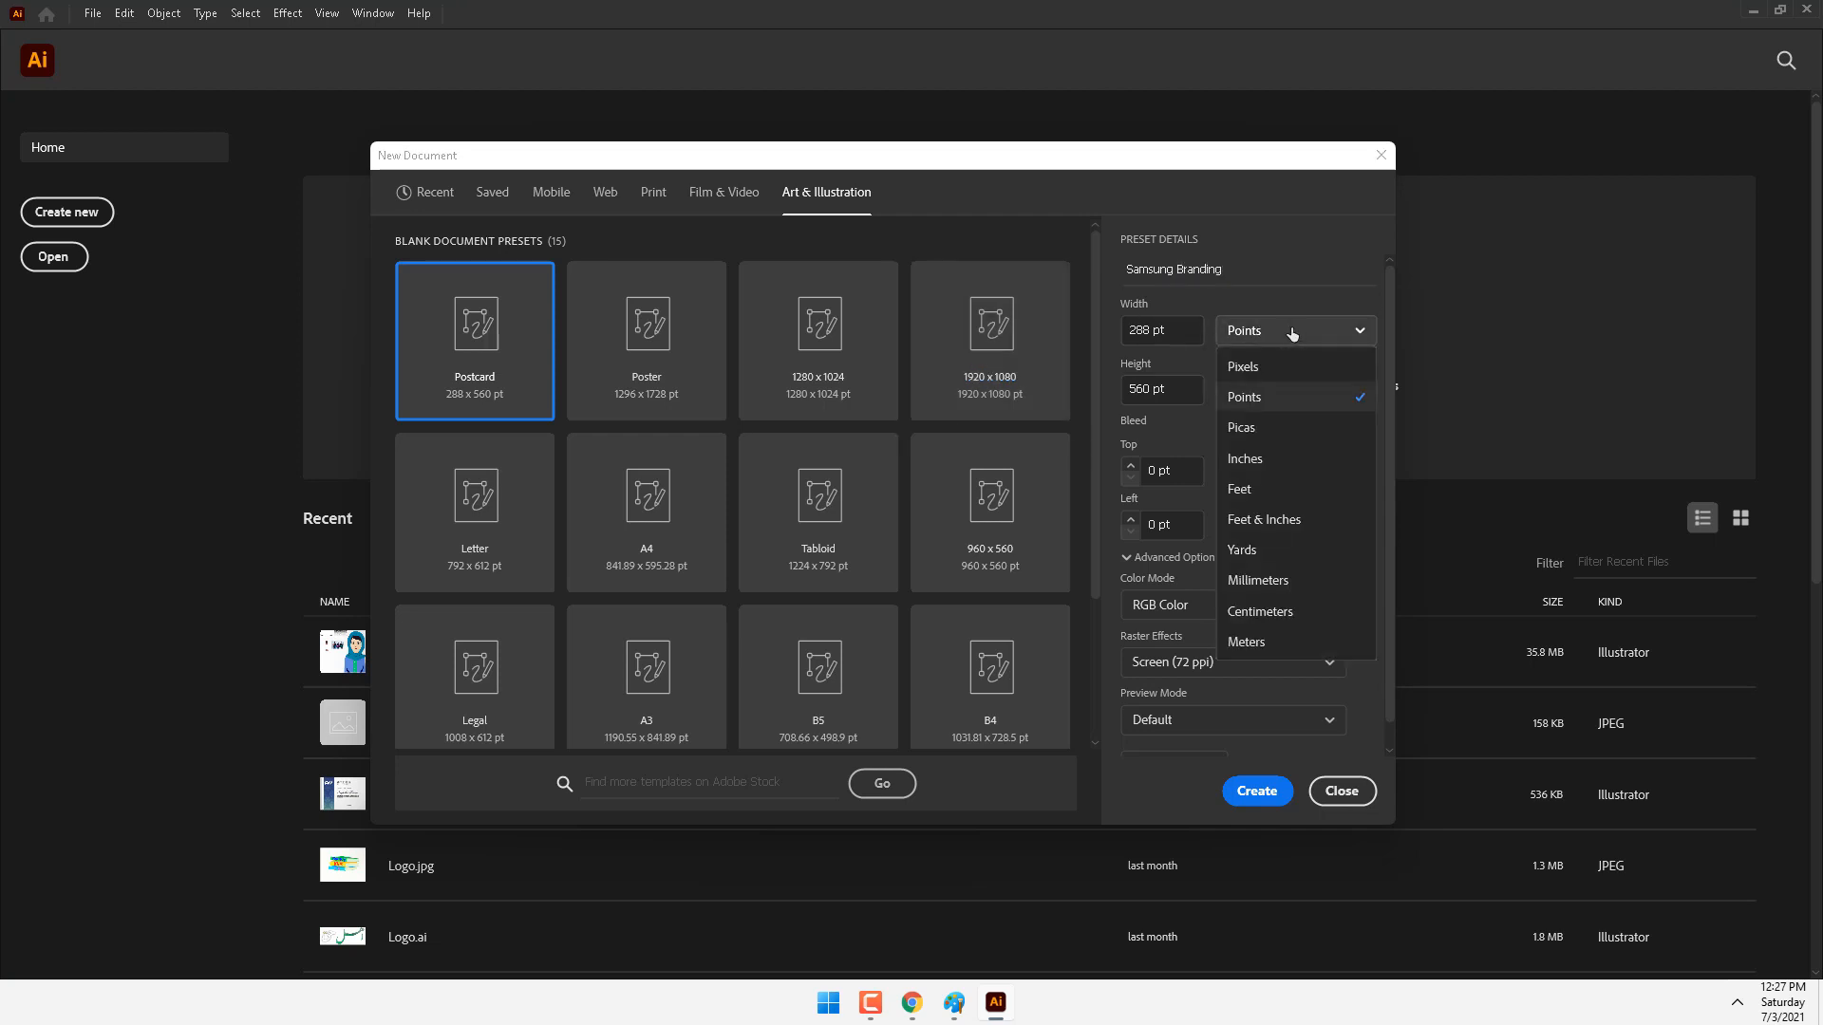
left_click(1251, 581)
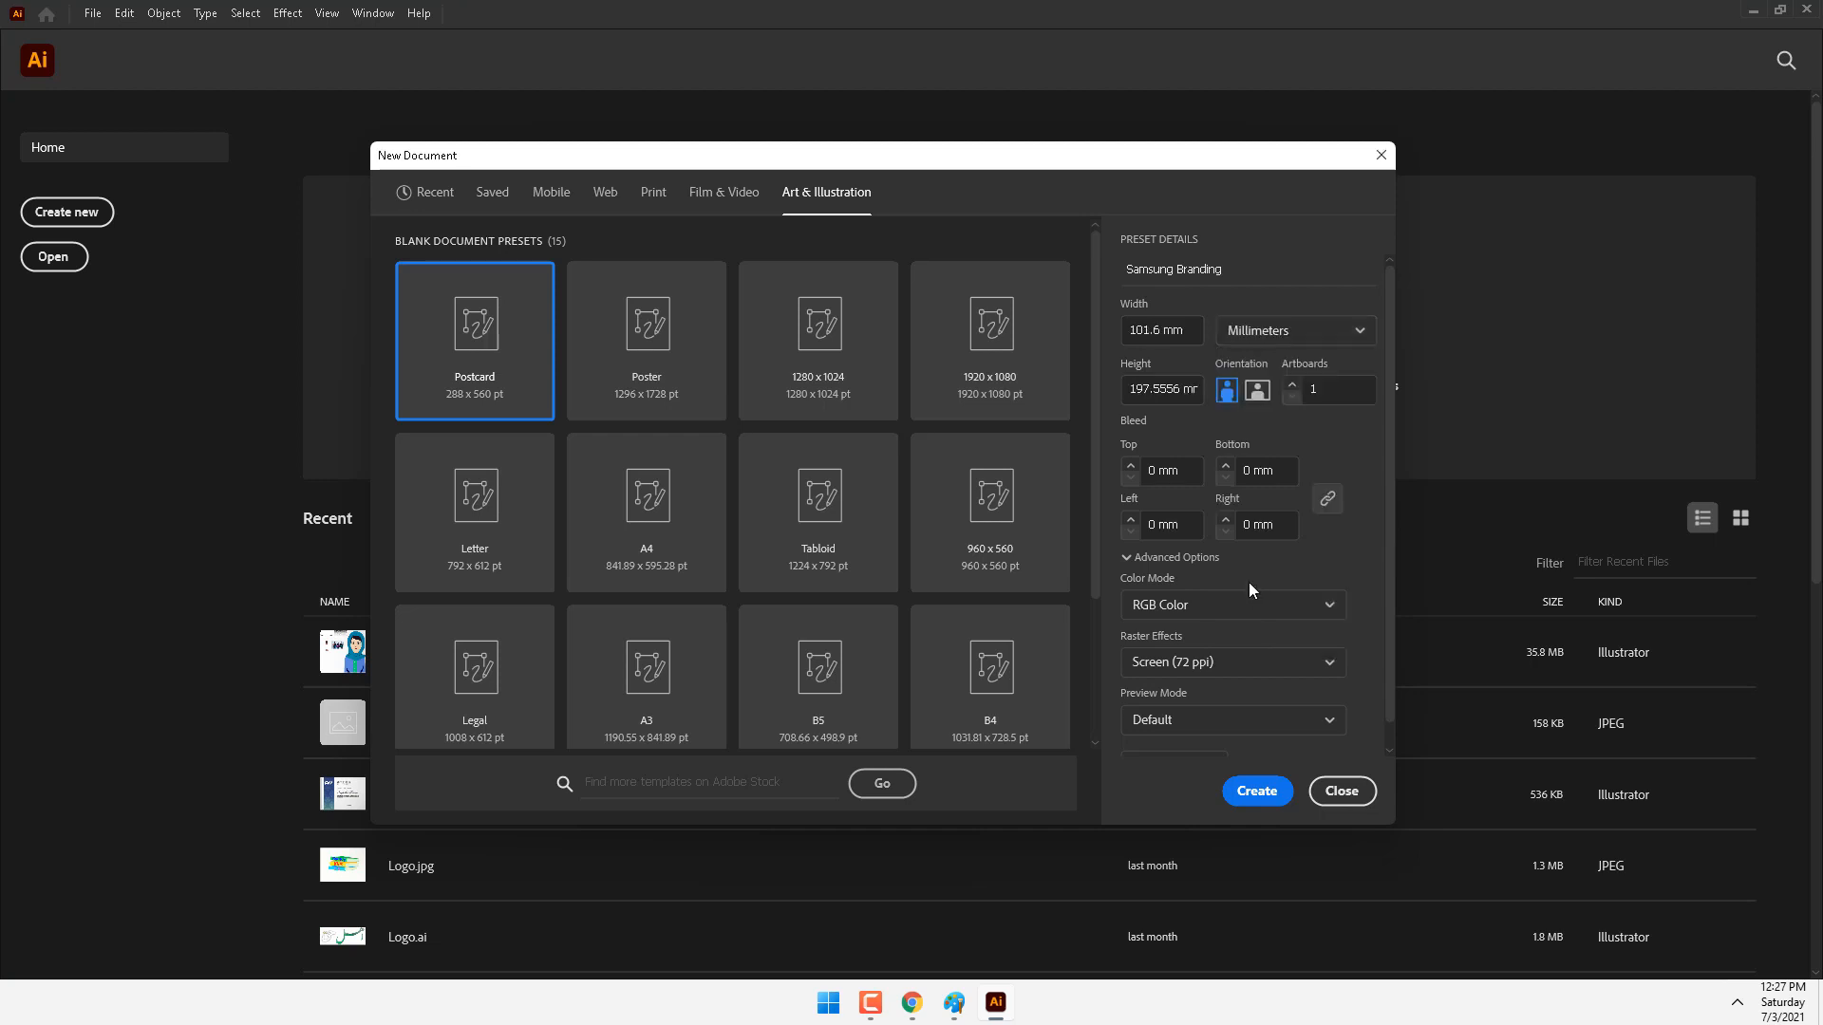
left_click(1292, 385)
left_click(1292, 388)
left_click(1292, 388)
left_click(1291, 384)
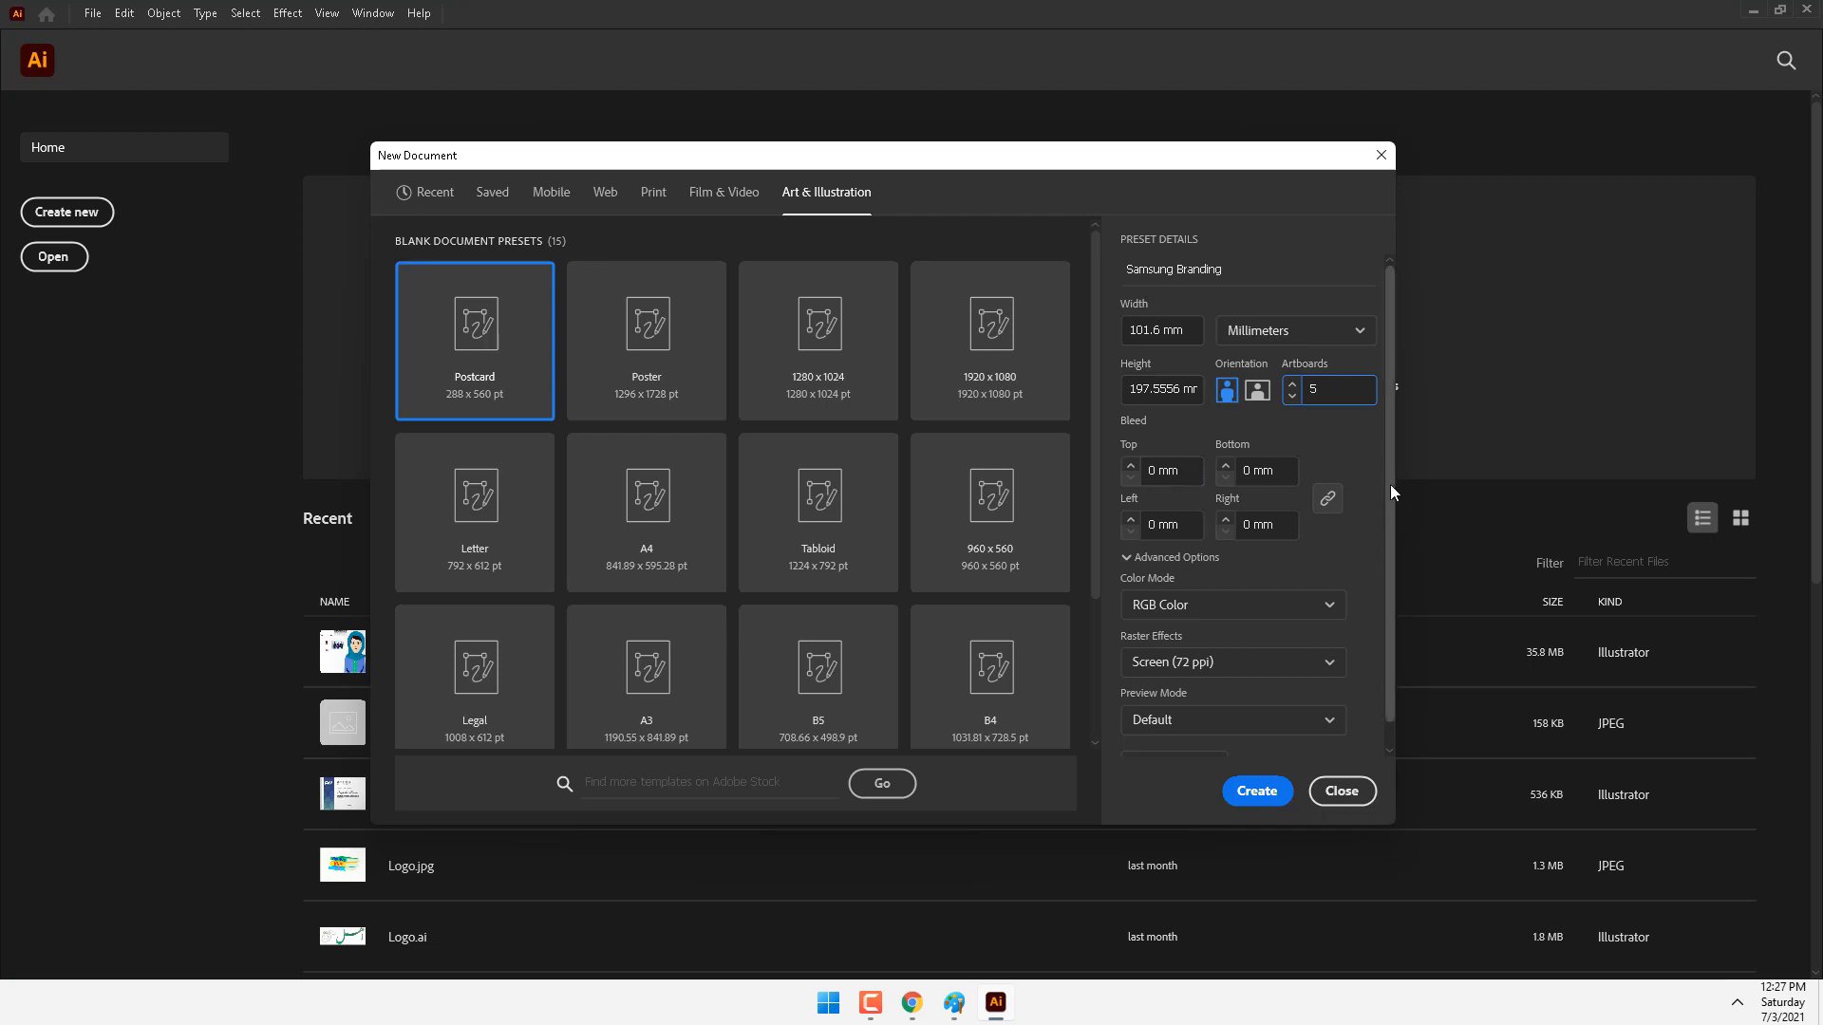
Choose RGB Color and the Default preview mode for the new document, with raster effects set to High (300 ppi).
left_click(1184, 607)
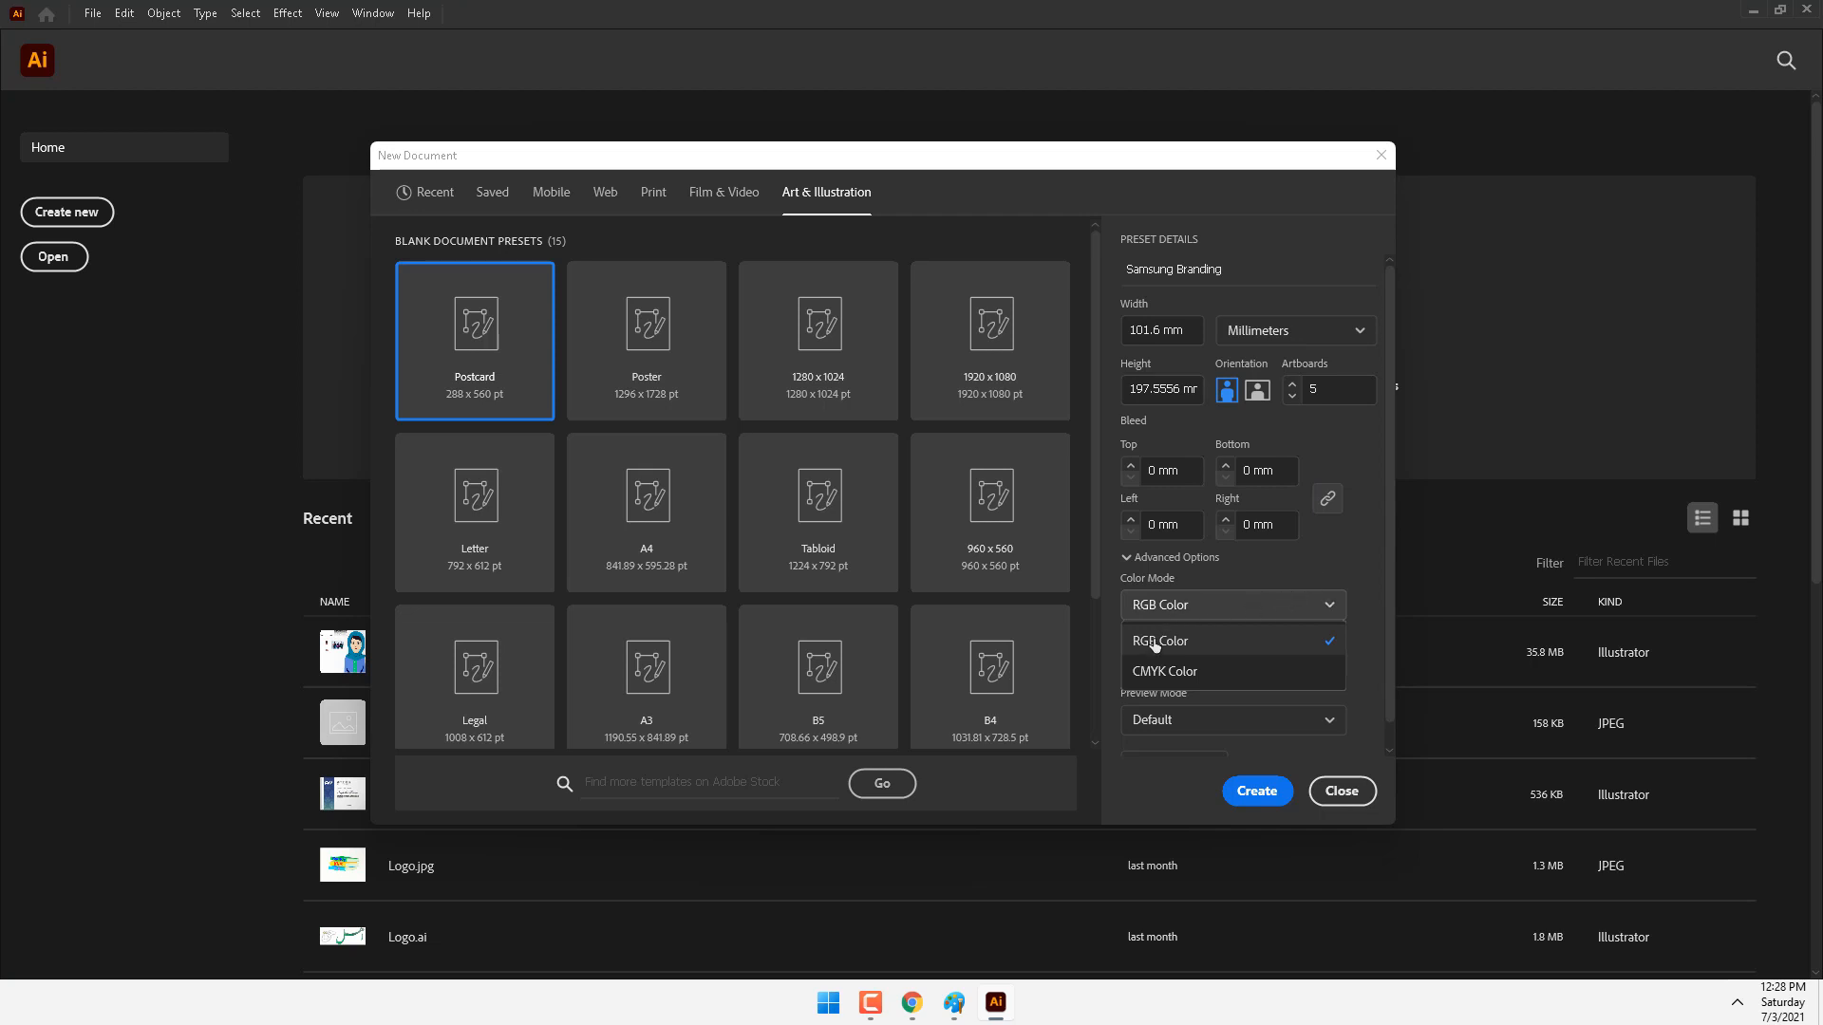
left_click(1182, 638)
scroll(1386, 525, "down", 1)
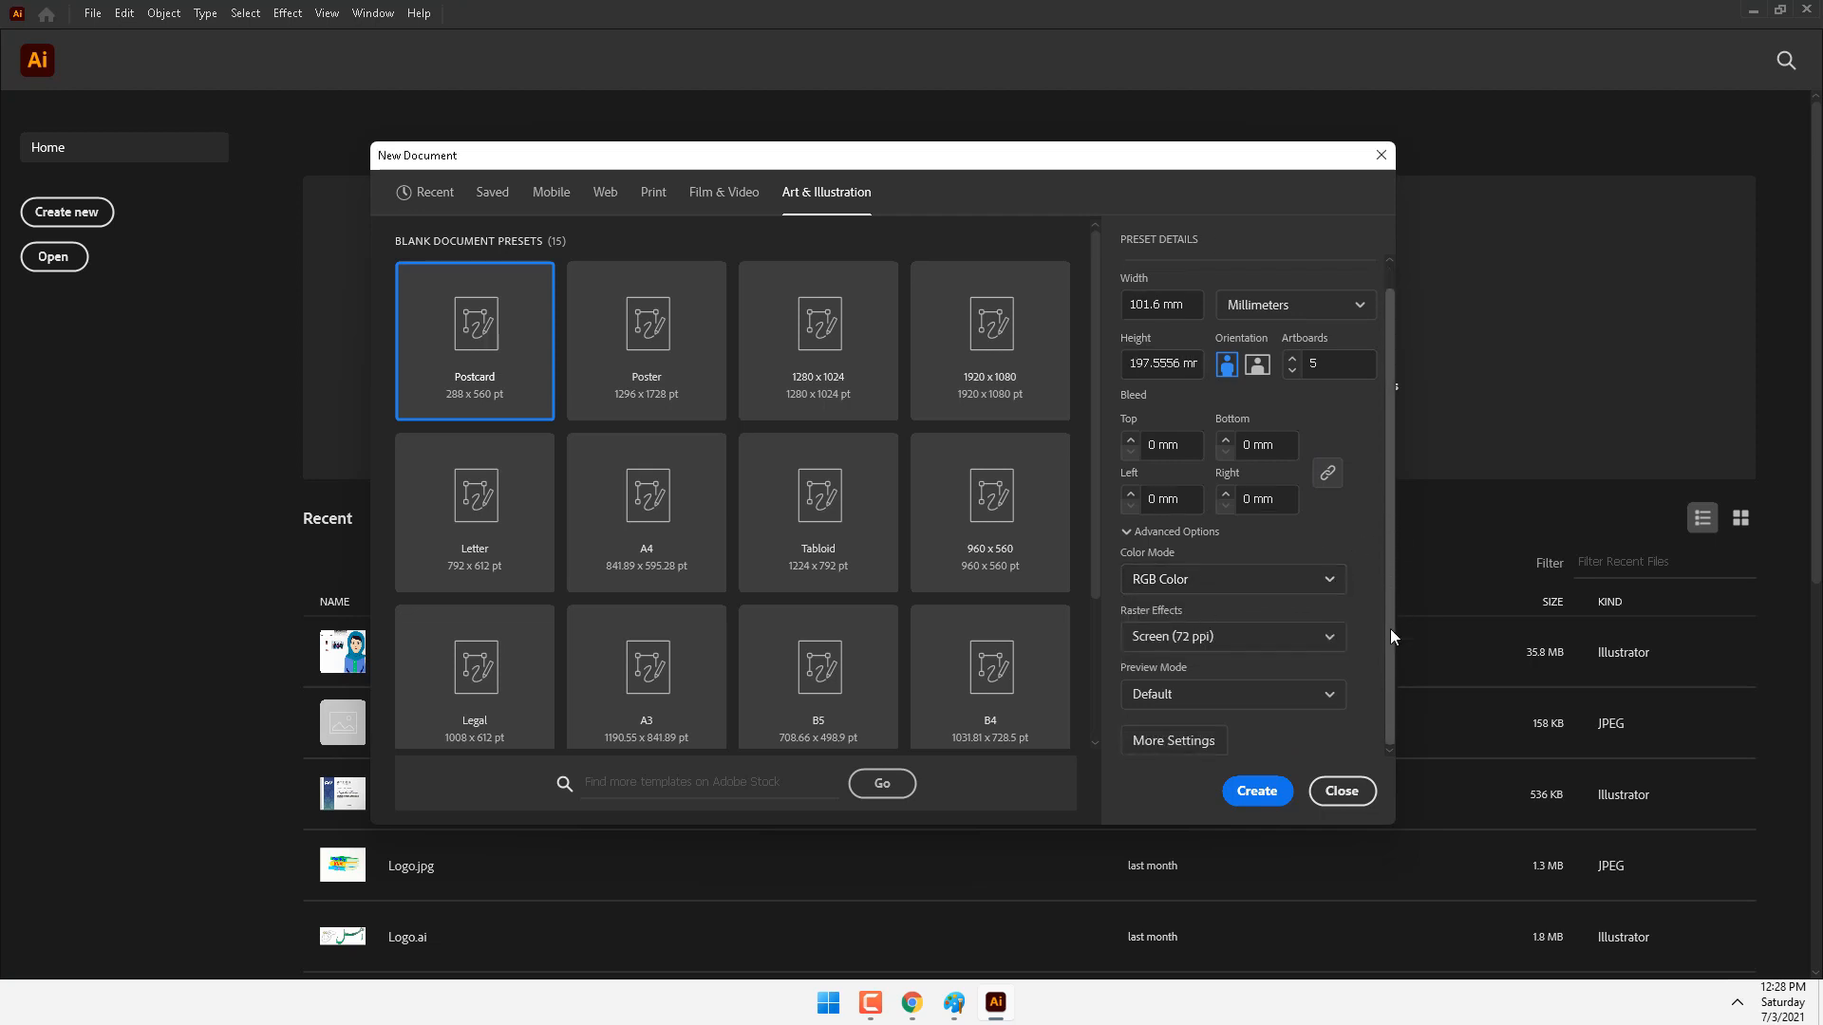
left_click(1329, 638)
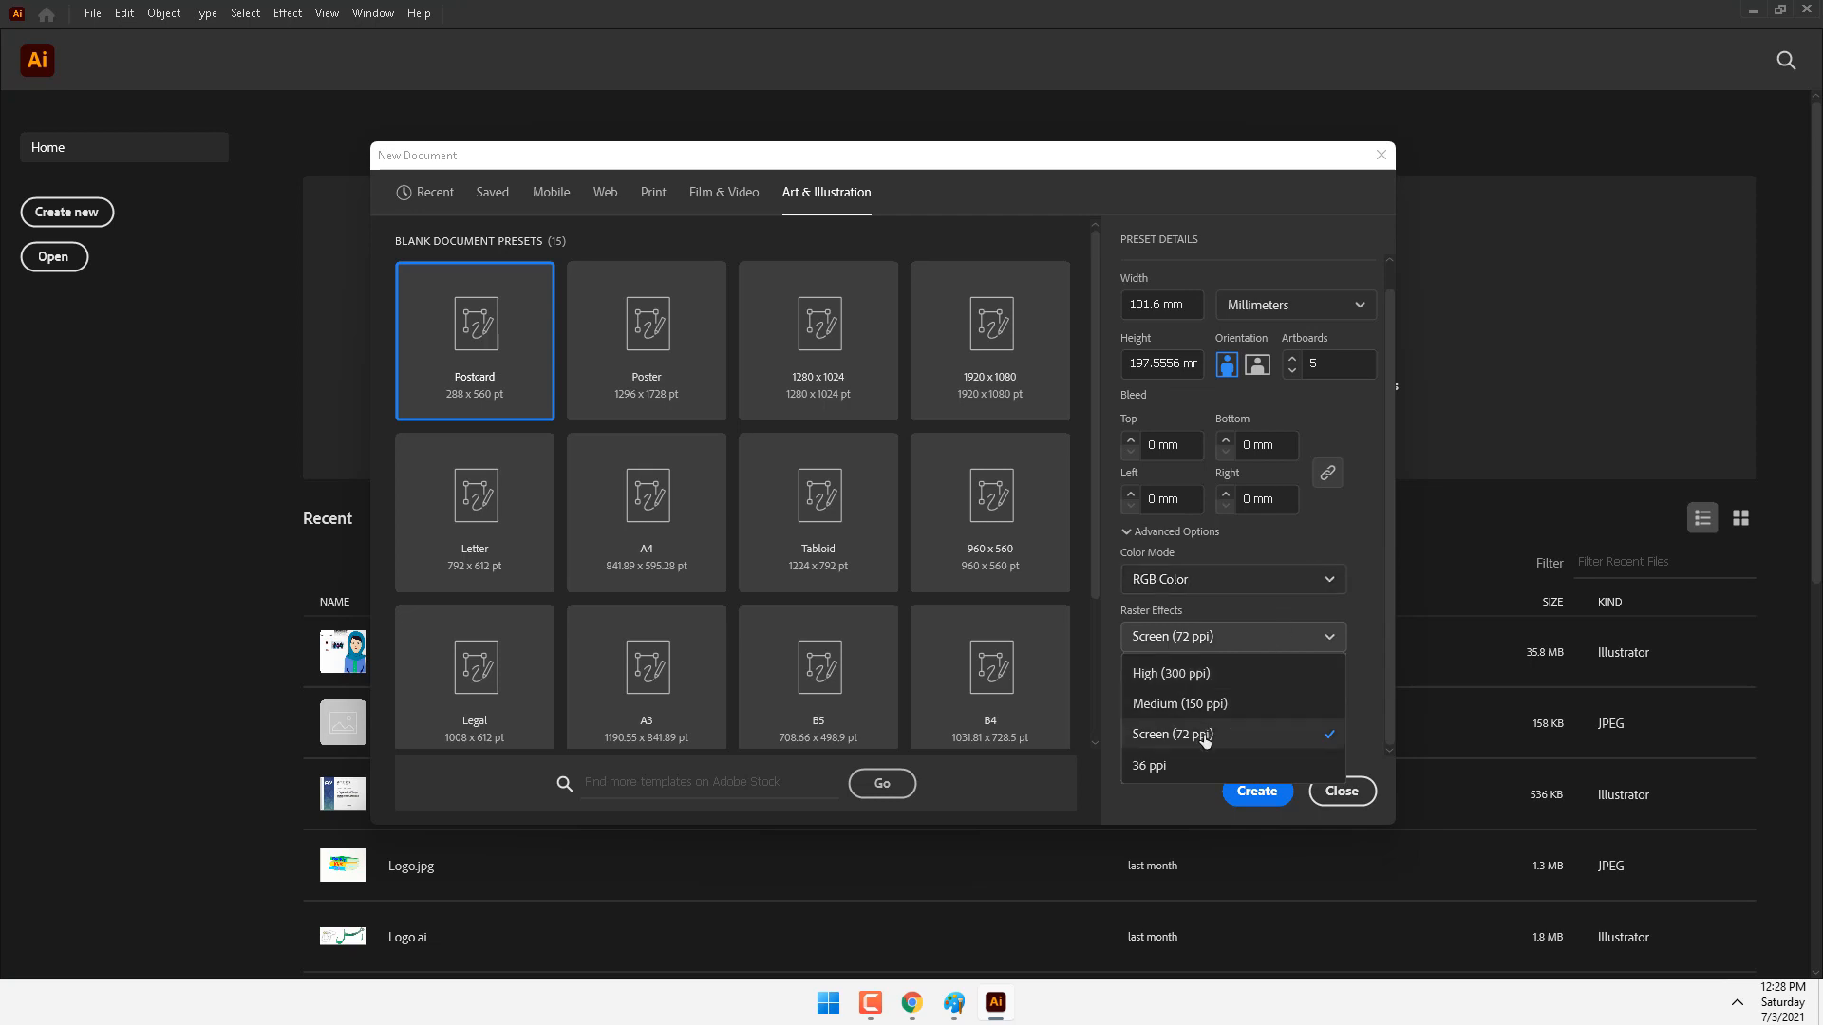
left_click(1198, 673)
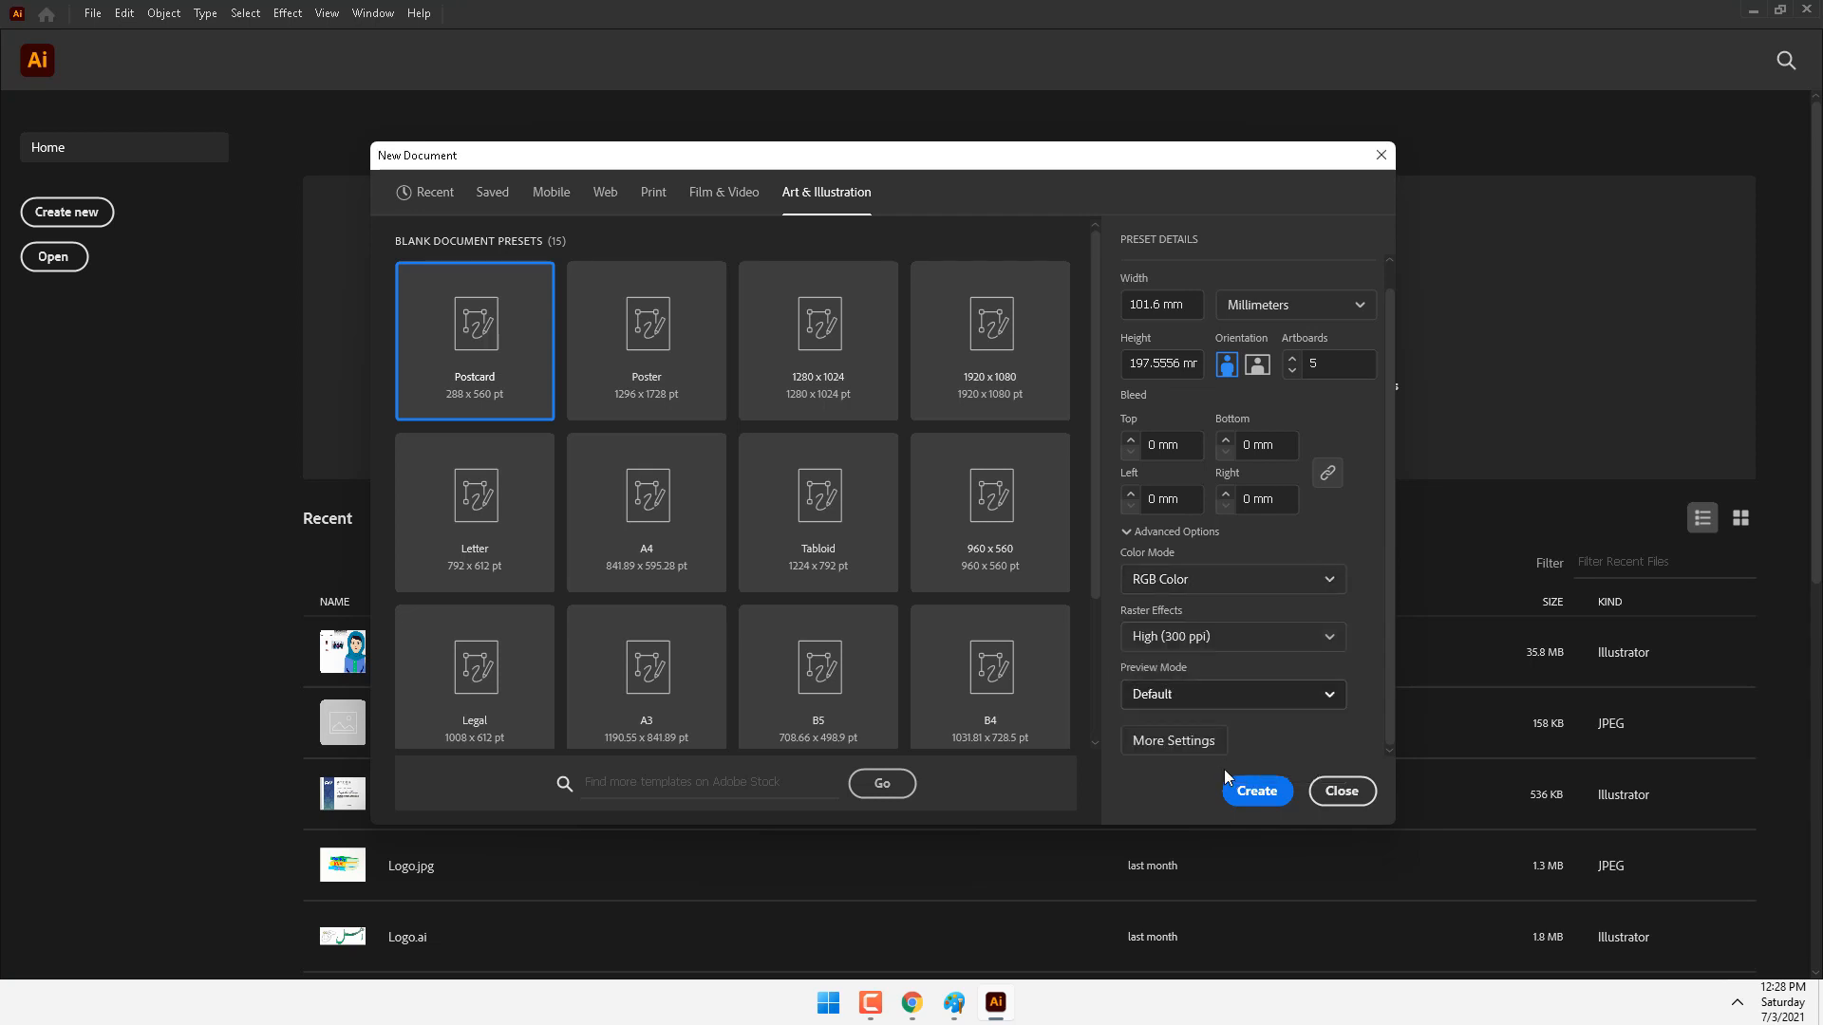
left_click(1192, 698)
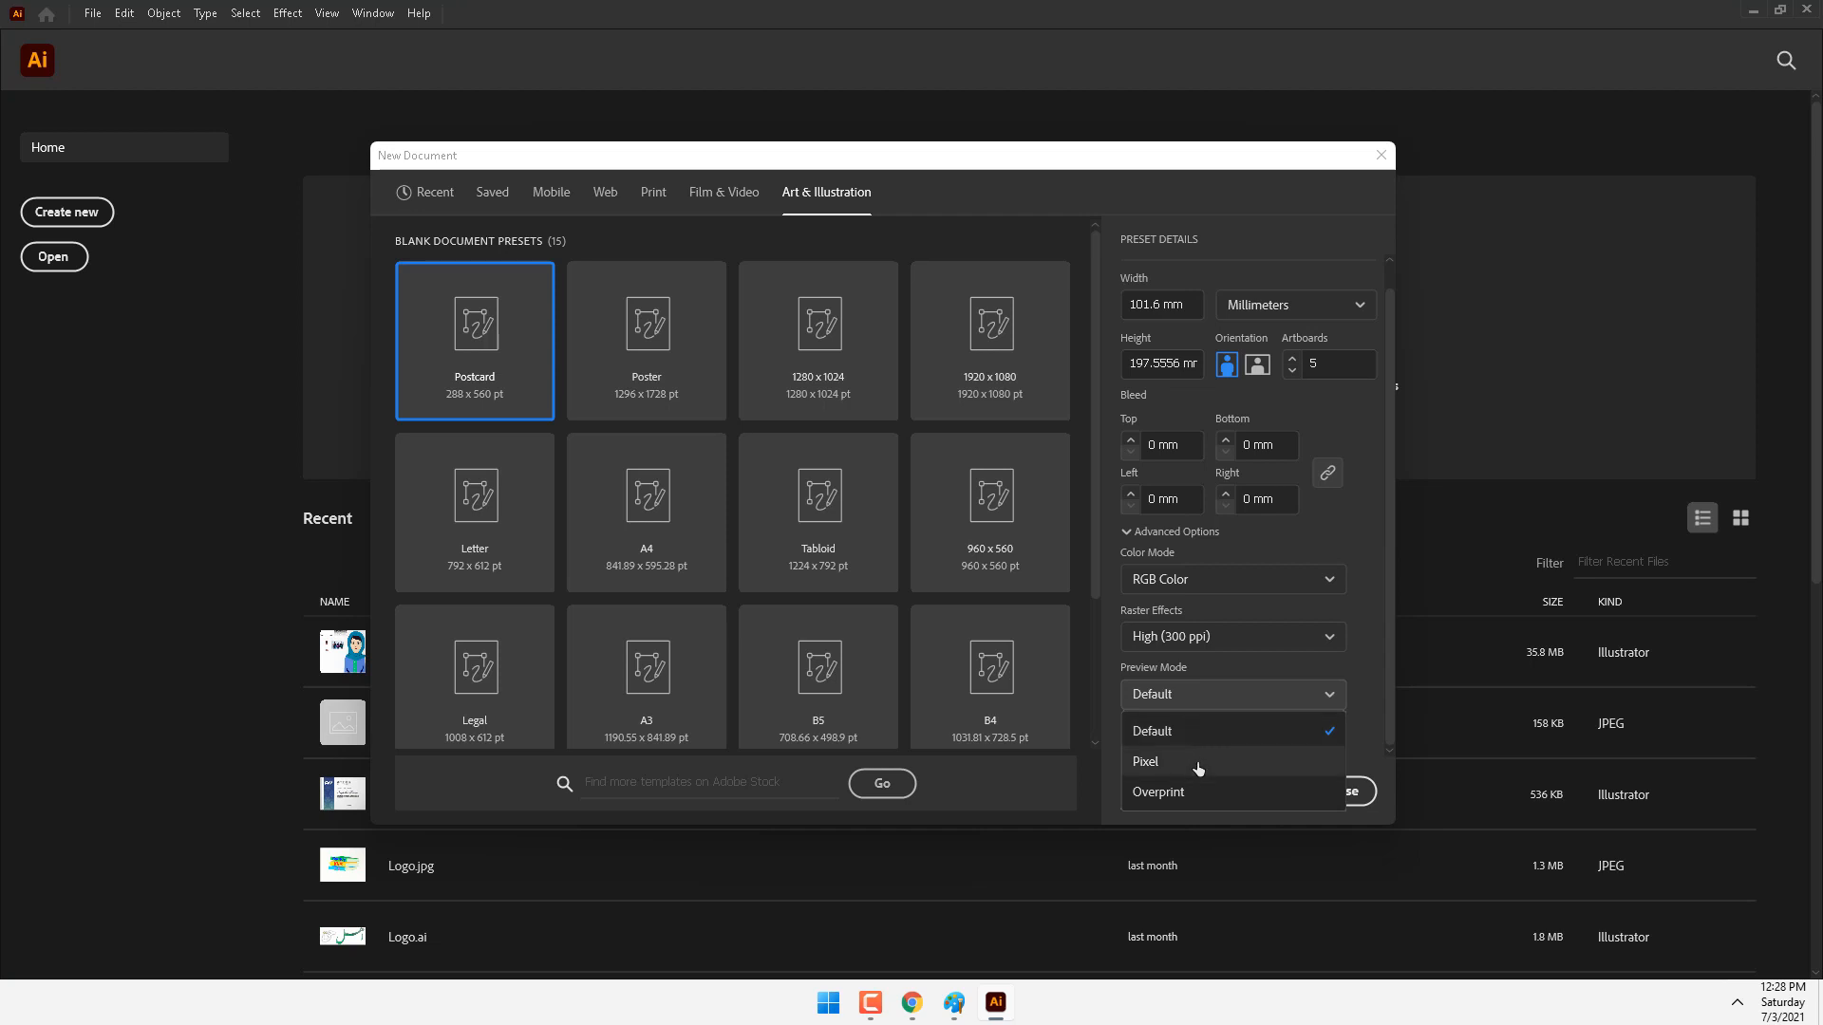
left_click(1193, 729)
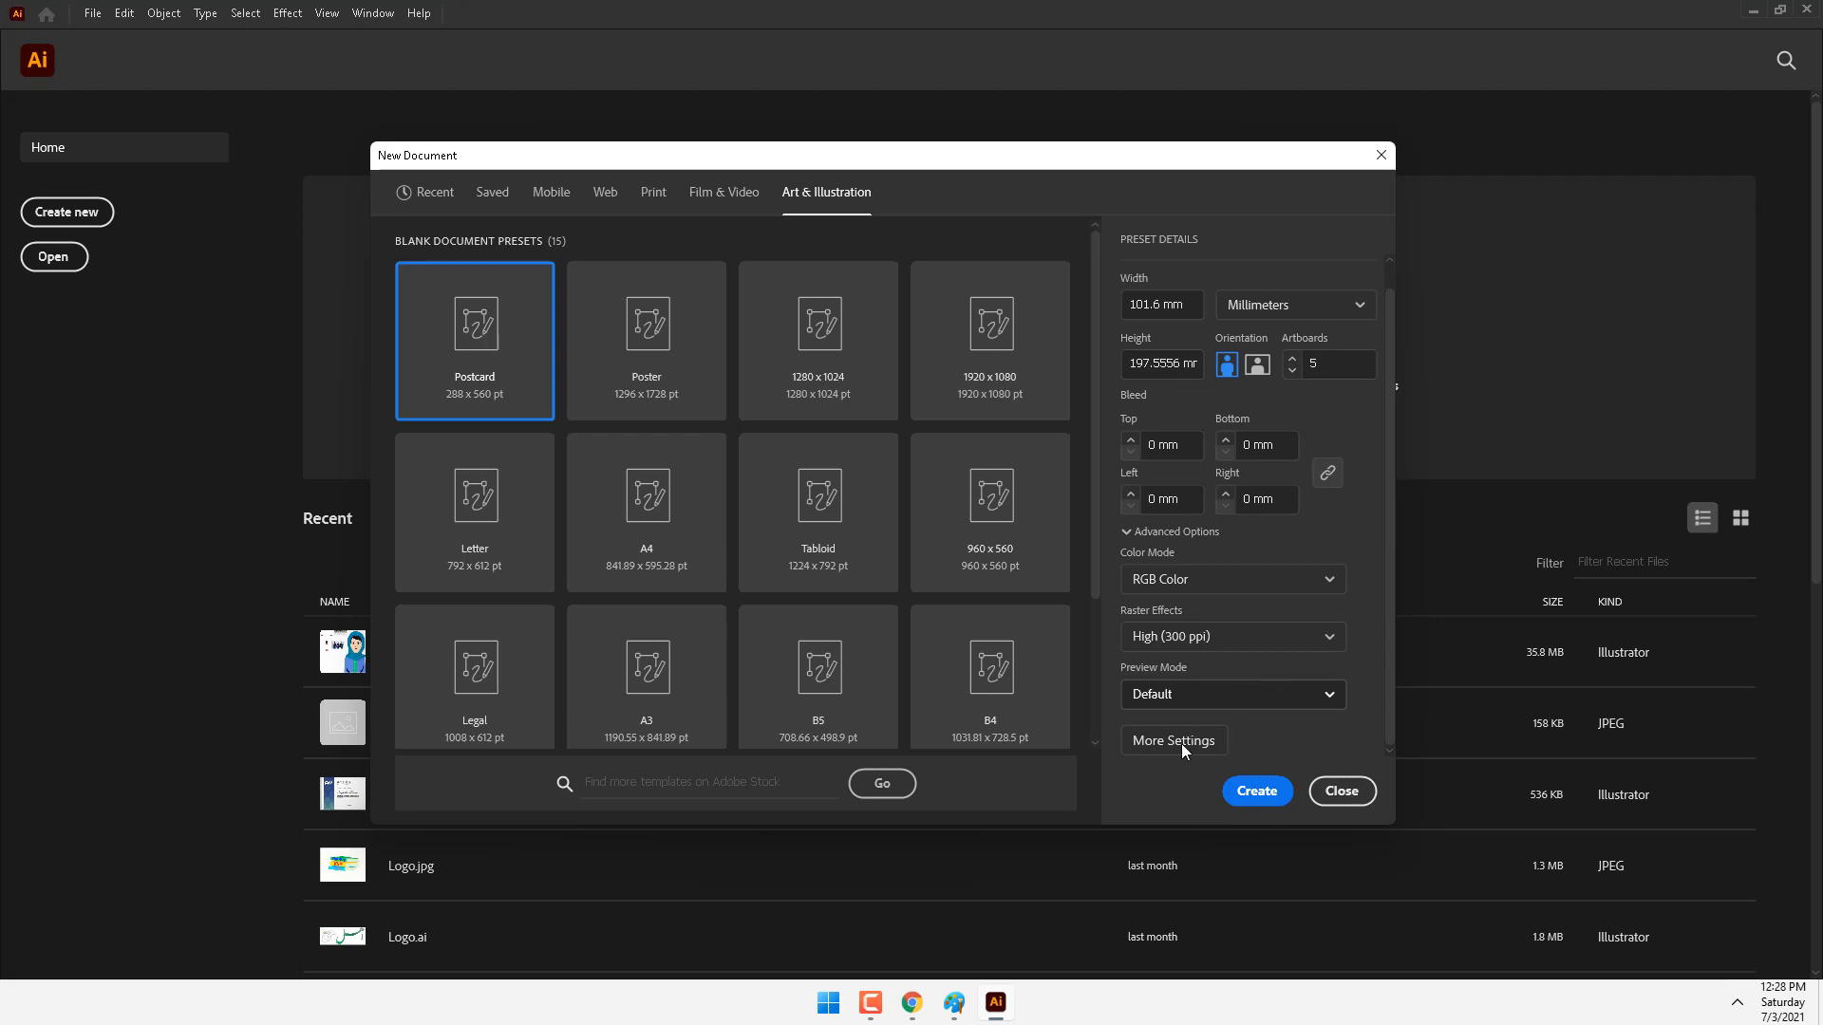
Set the artboard spacing to 5 mm, arrange the artboards in a single column, and create the document.
left_click(1165, 742)
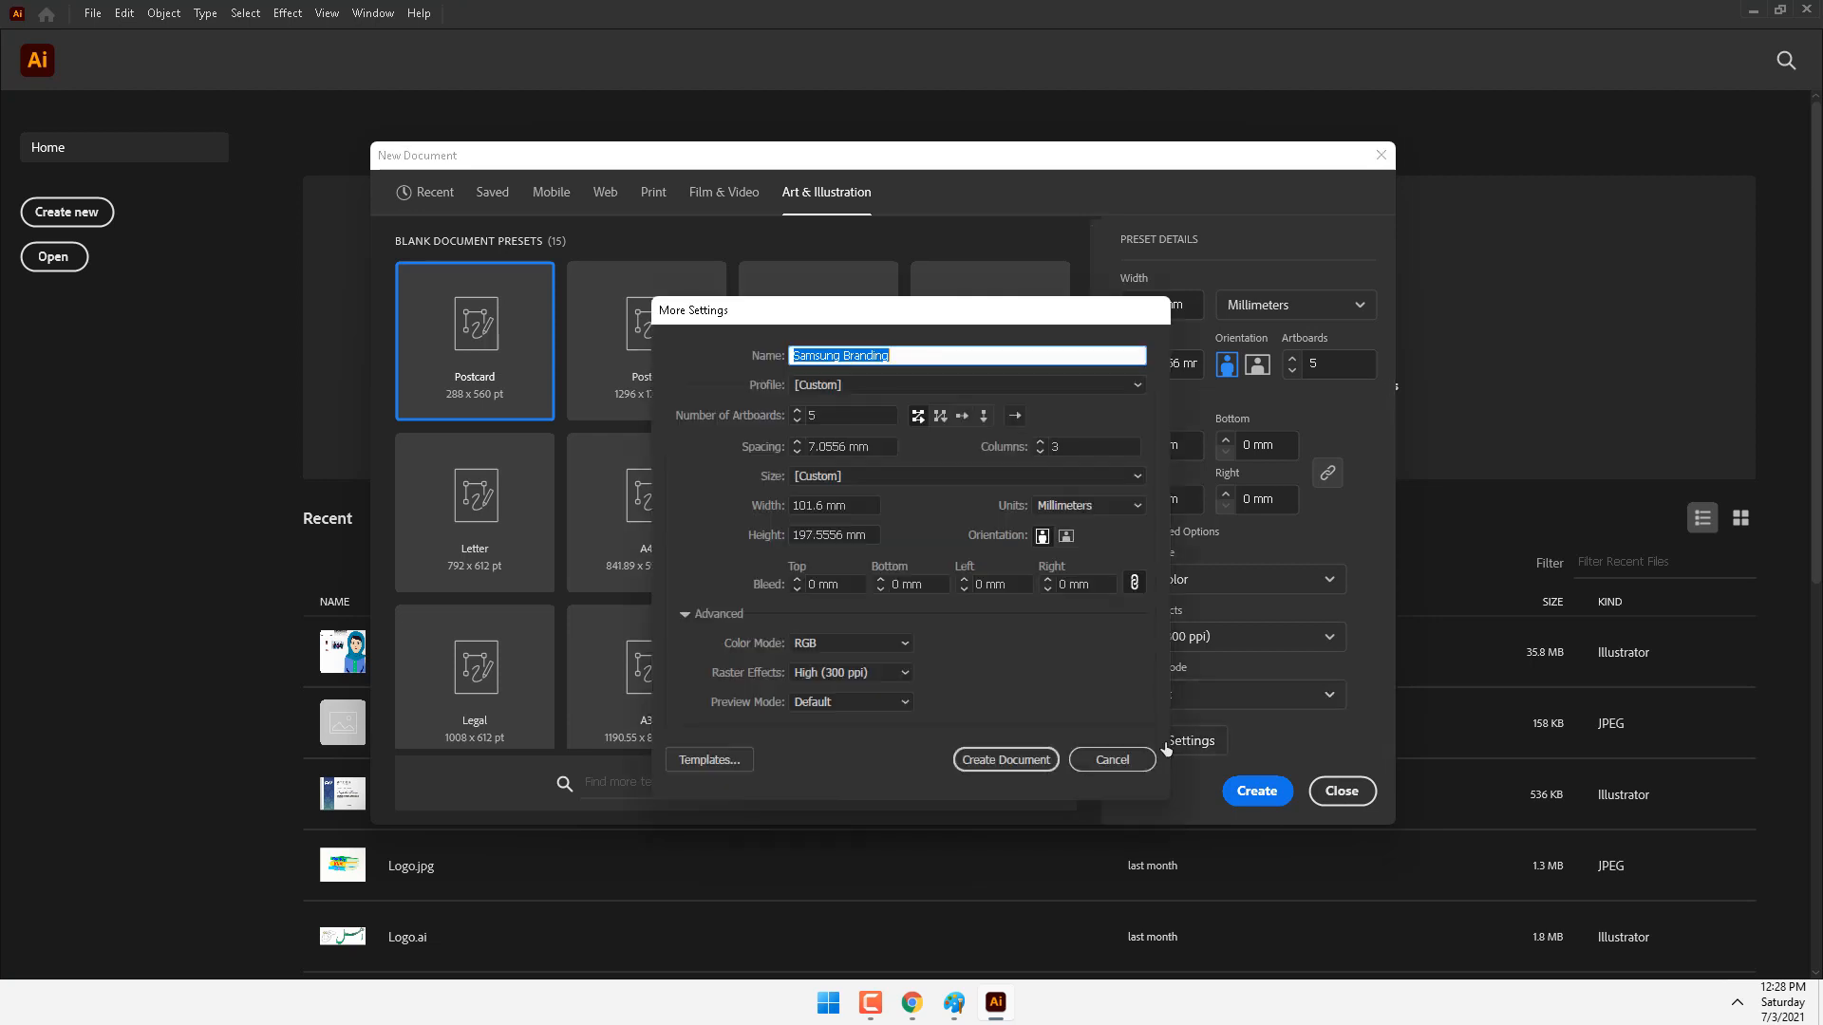
left_click_drag(987, 314, 853, 253)
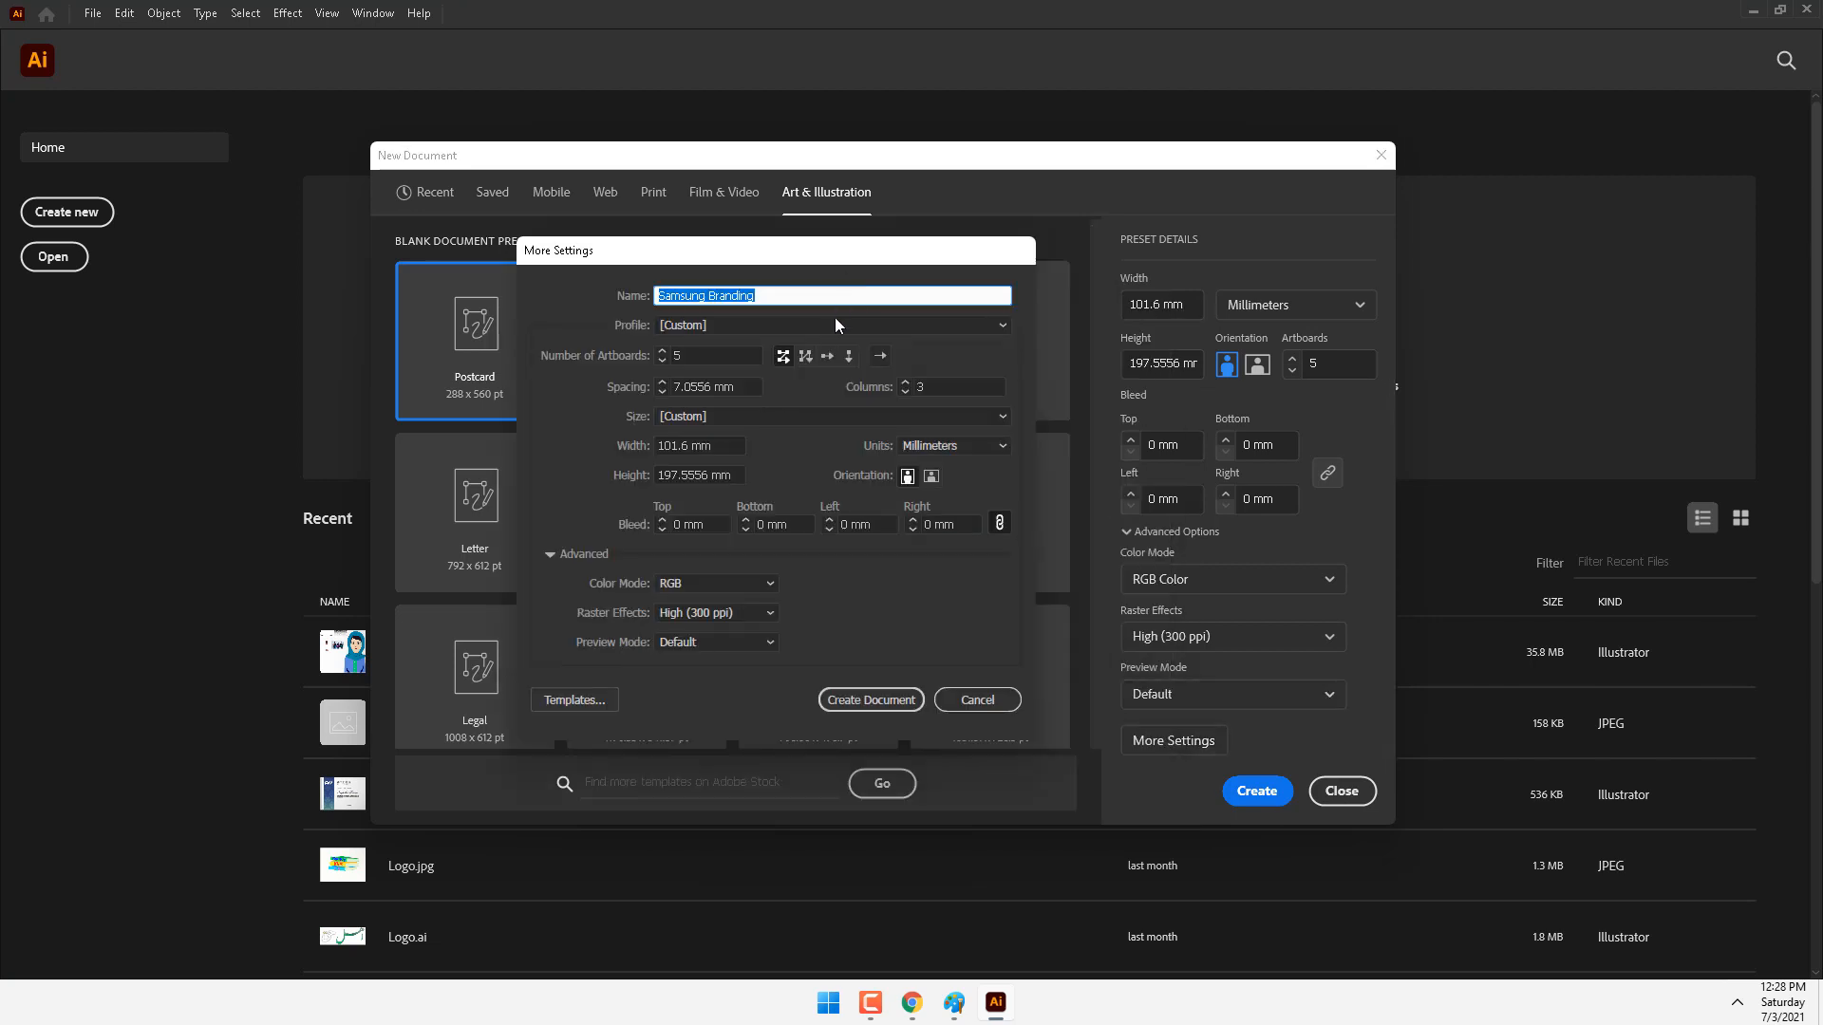
left_click(743, 389)
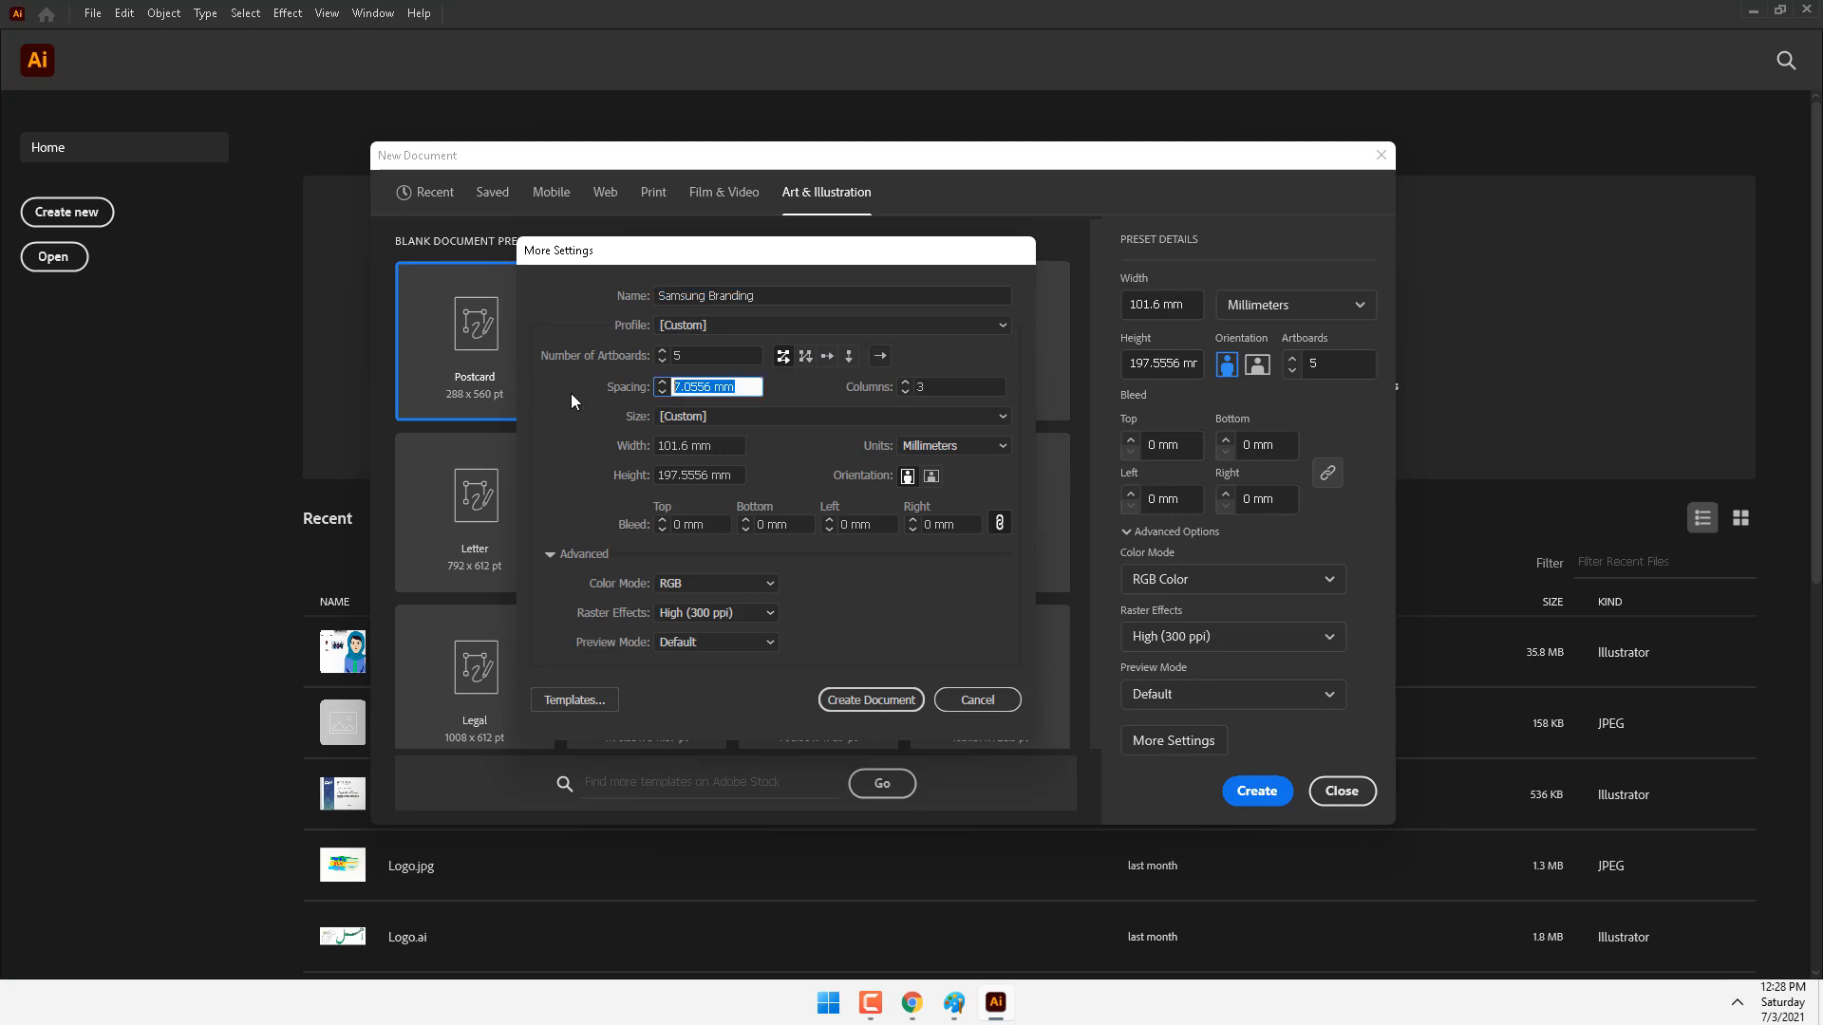
type("5")
left_click(851, 357)
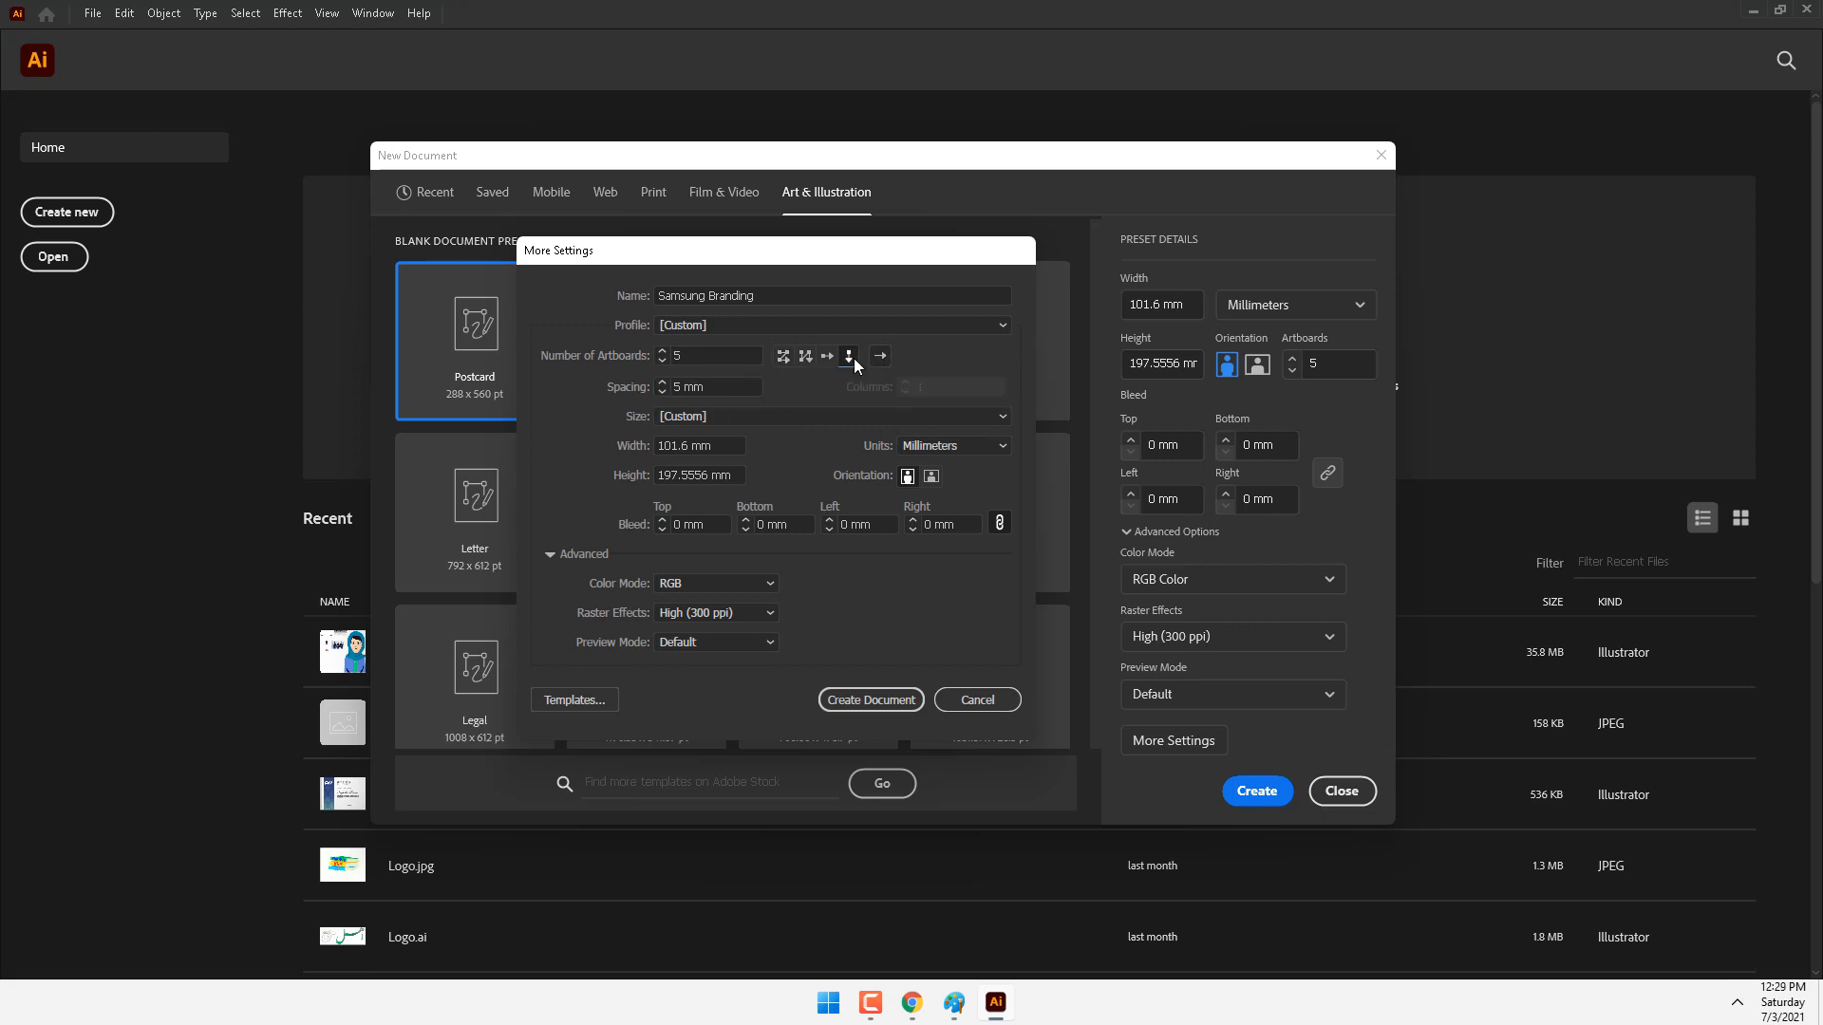
left_click(867, 701)
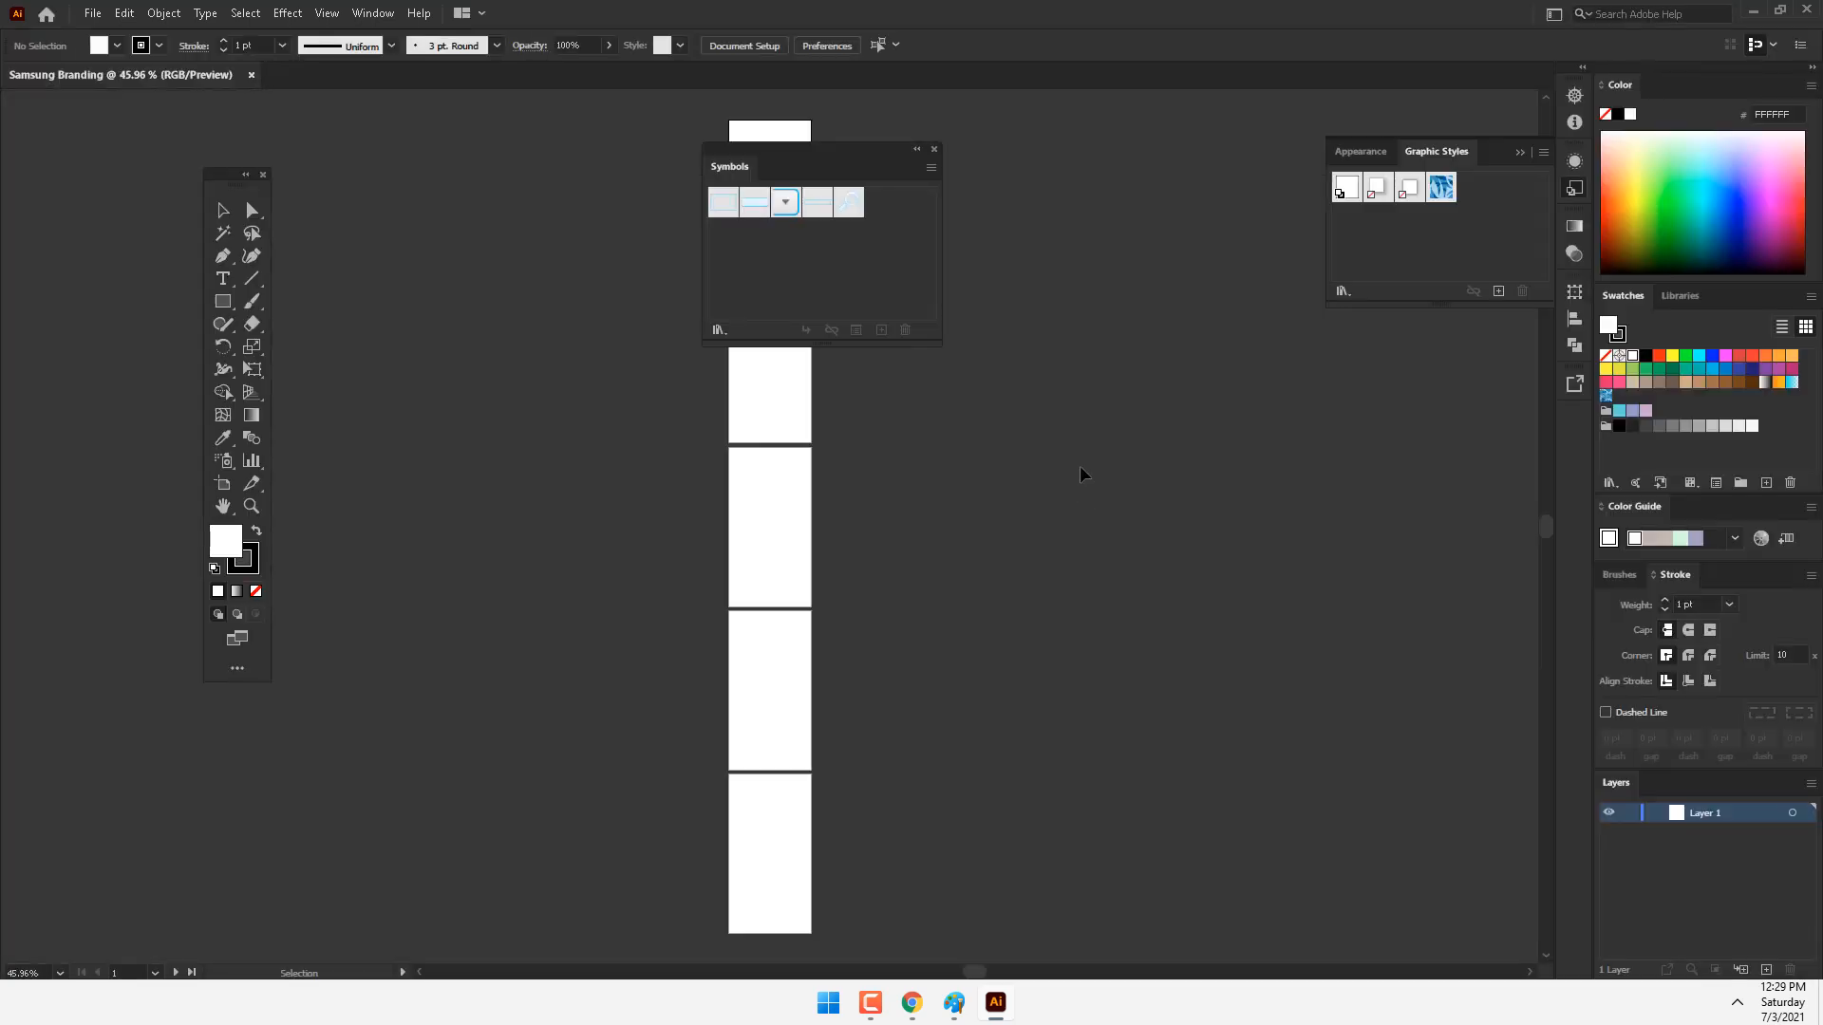
Reset the Painting workspace and detach the tools as a floating panel over the canvas.
left_click_drag(857, 159, 1363, 432)
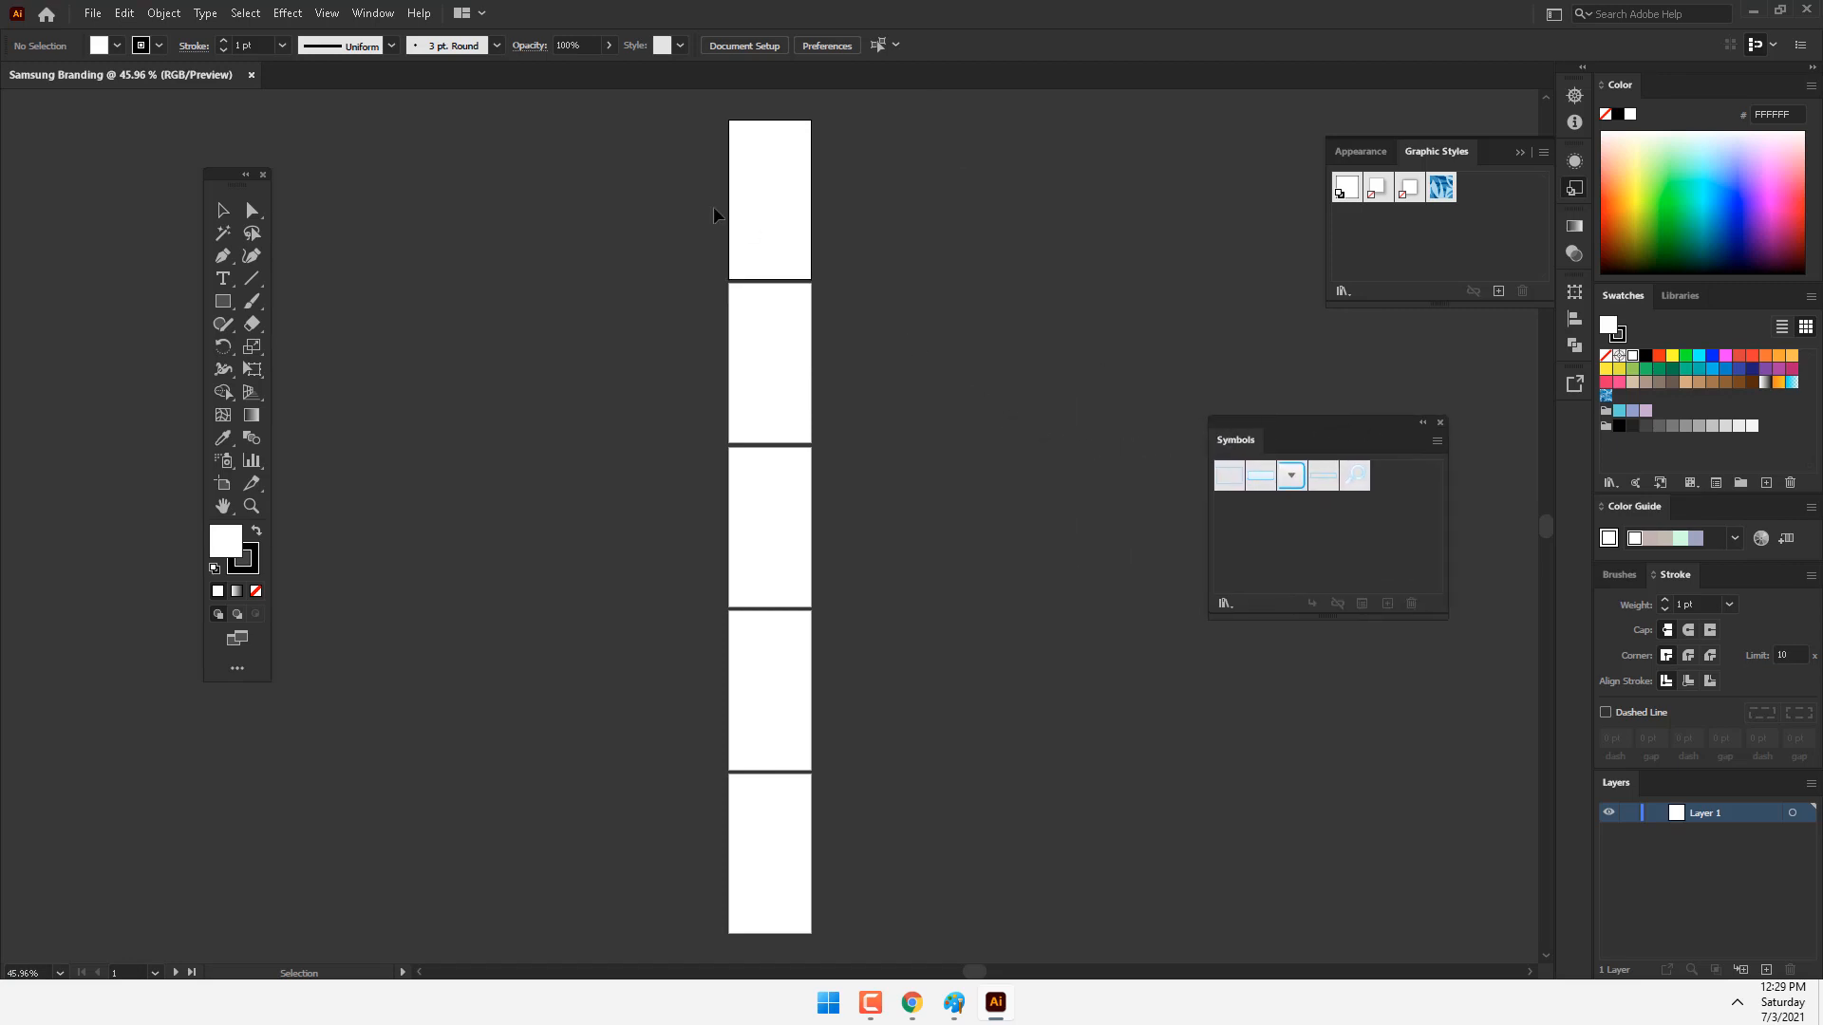
left_click(373, 13)
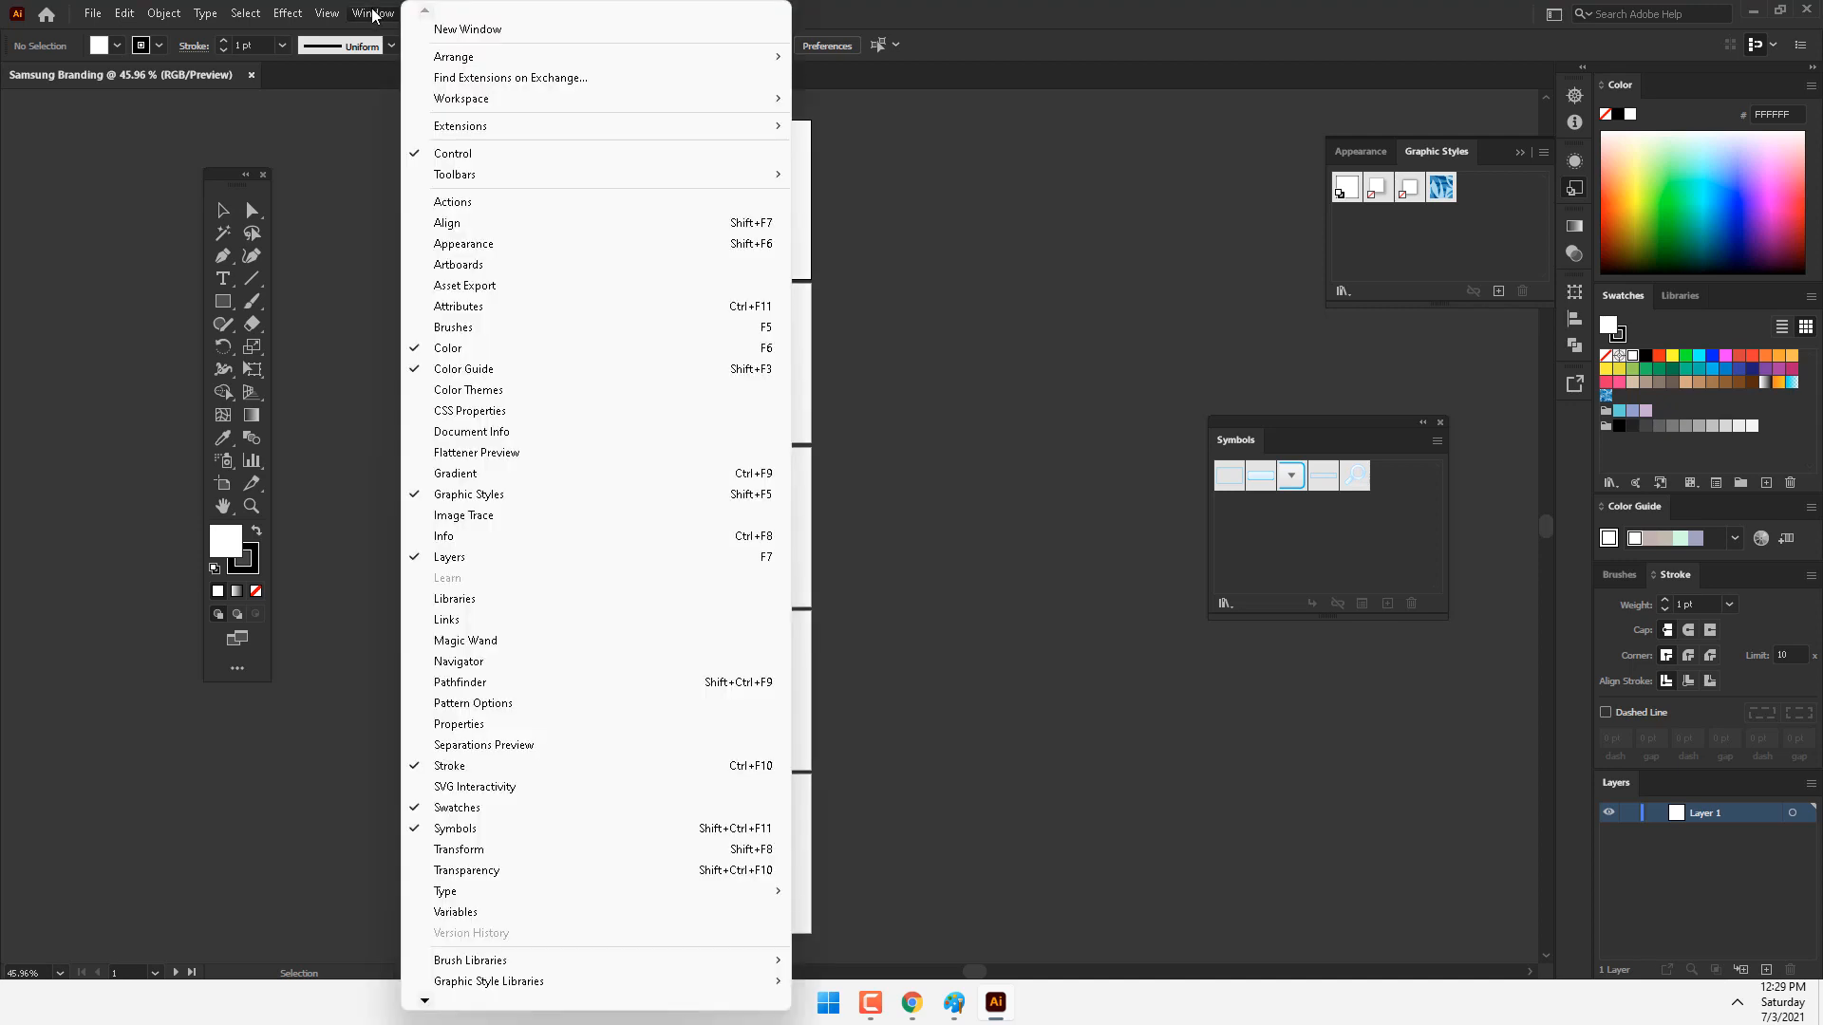
mouse_move(484, 98)
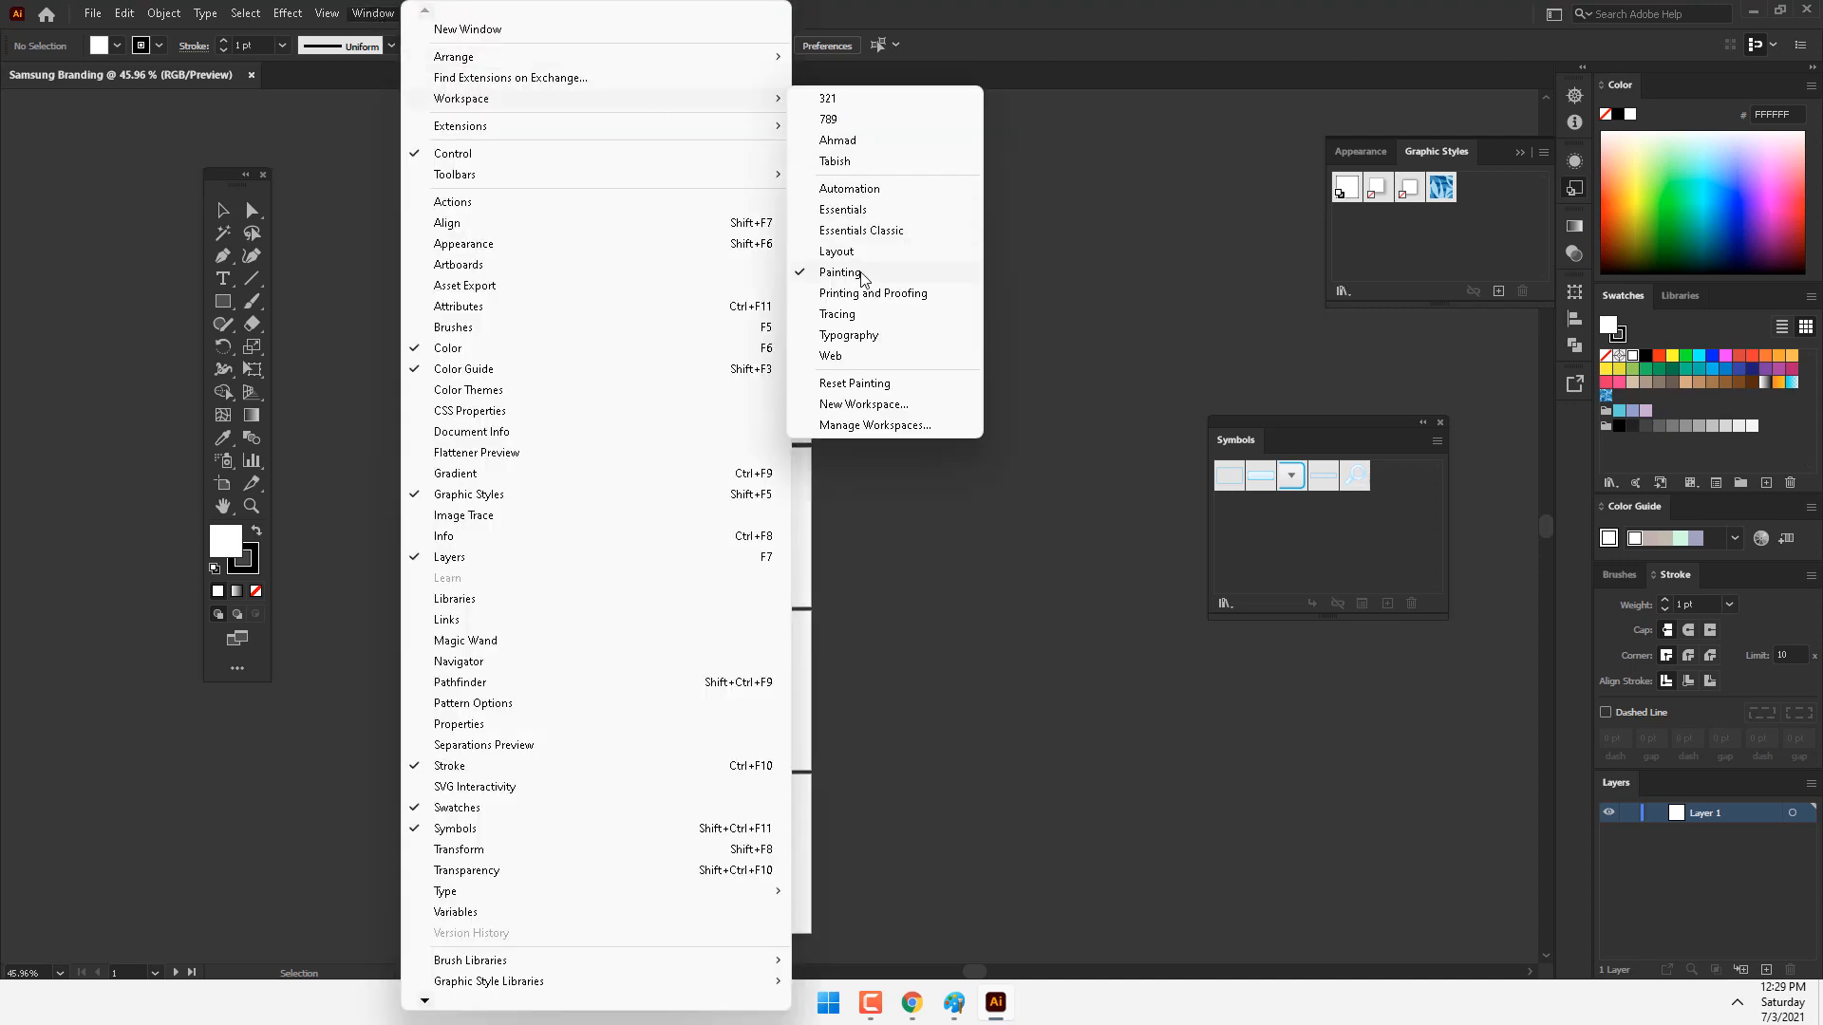
left_click(854, 384)
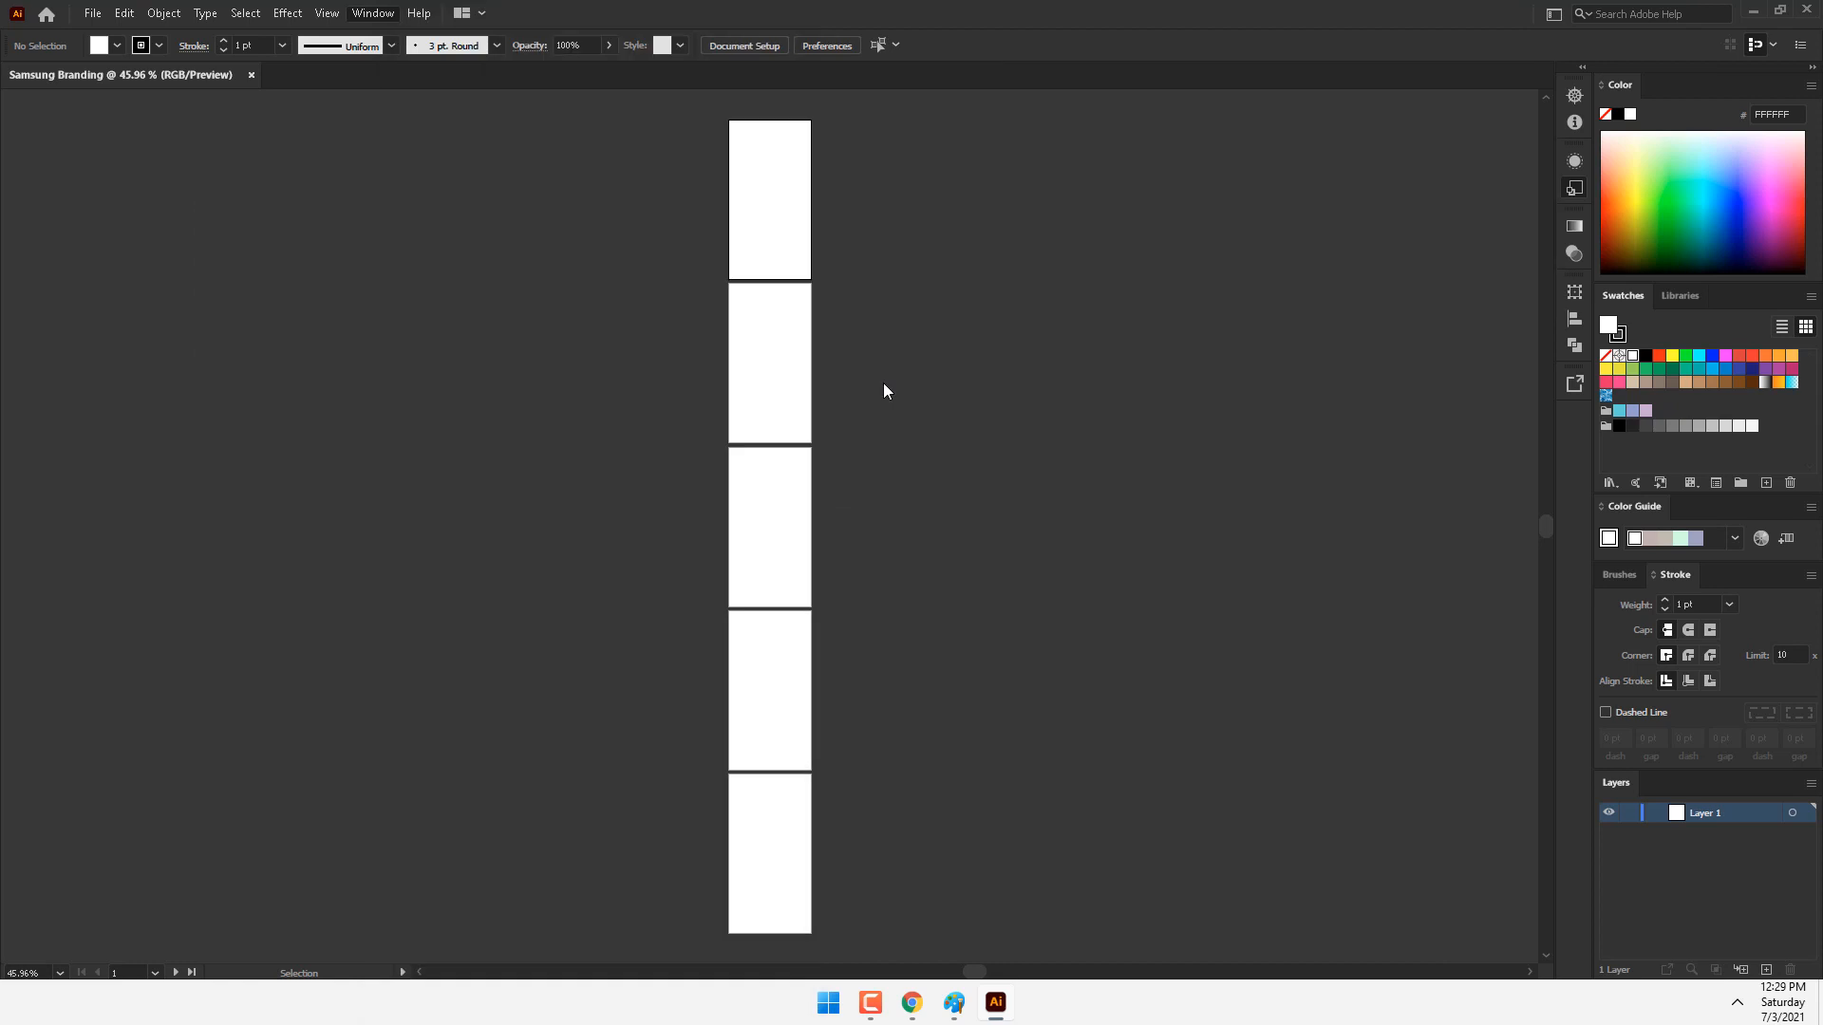
left_click_drag(21, 80, 113, 159)
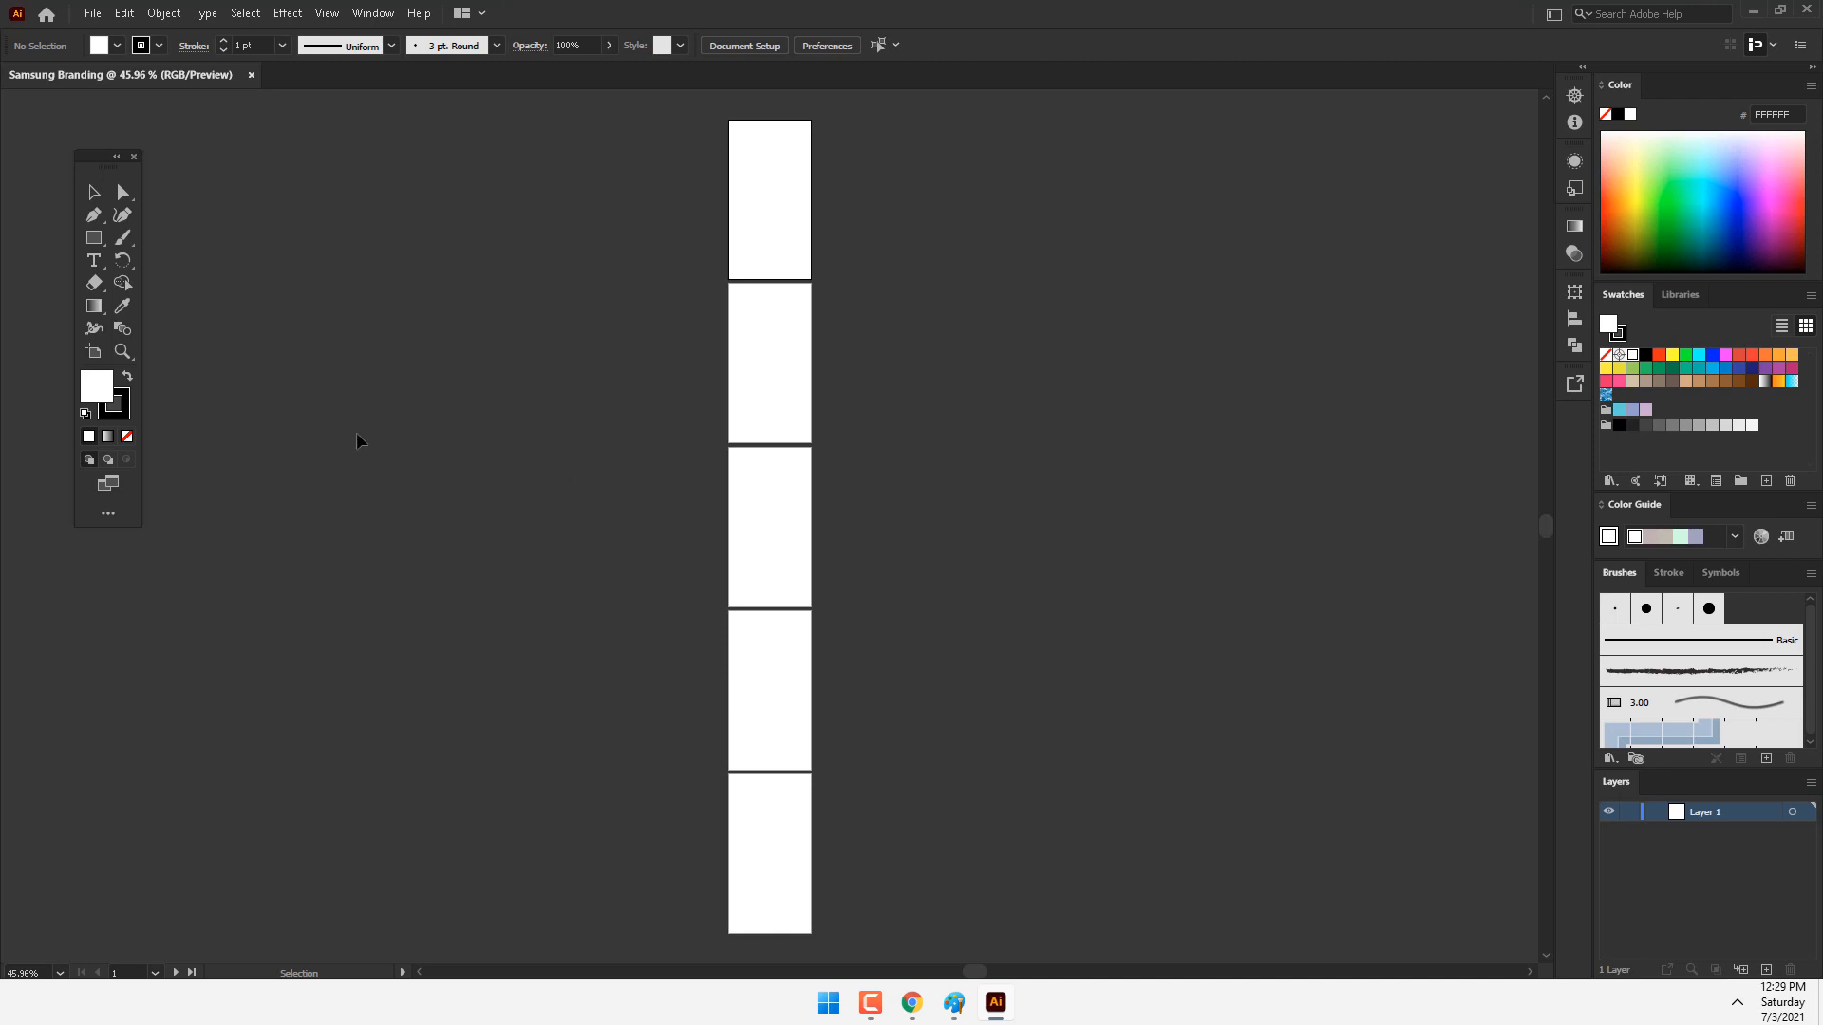
Rename the second artboard from the top as BC using the Artboard tool.
left_click(94, 352)
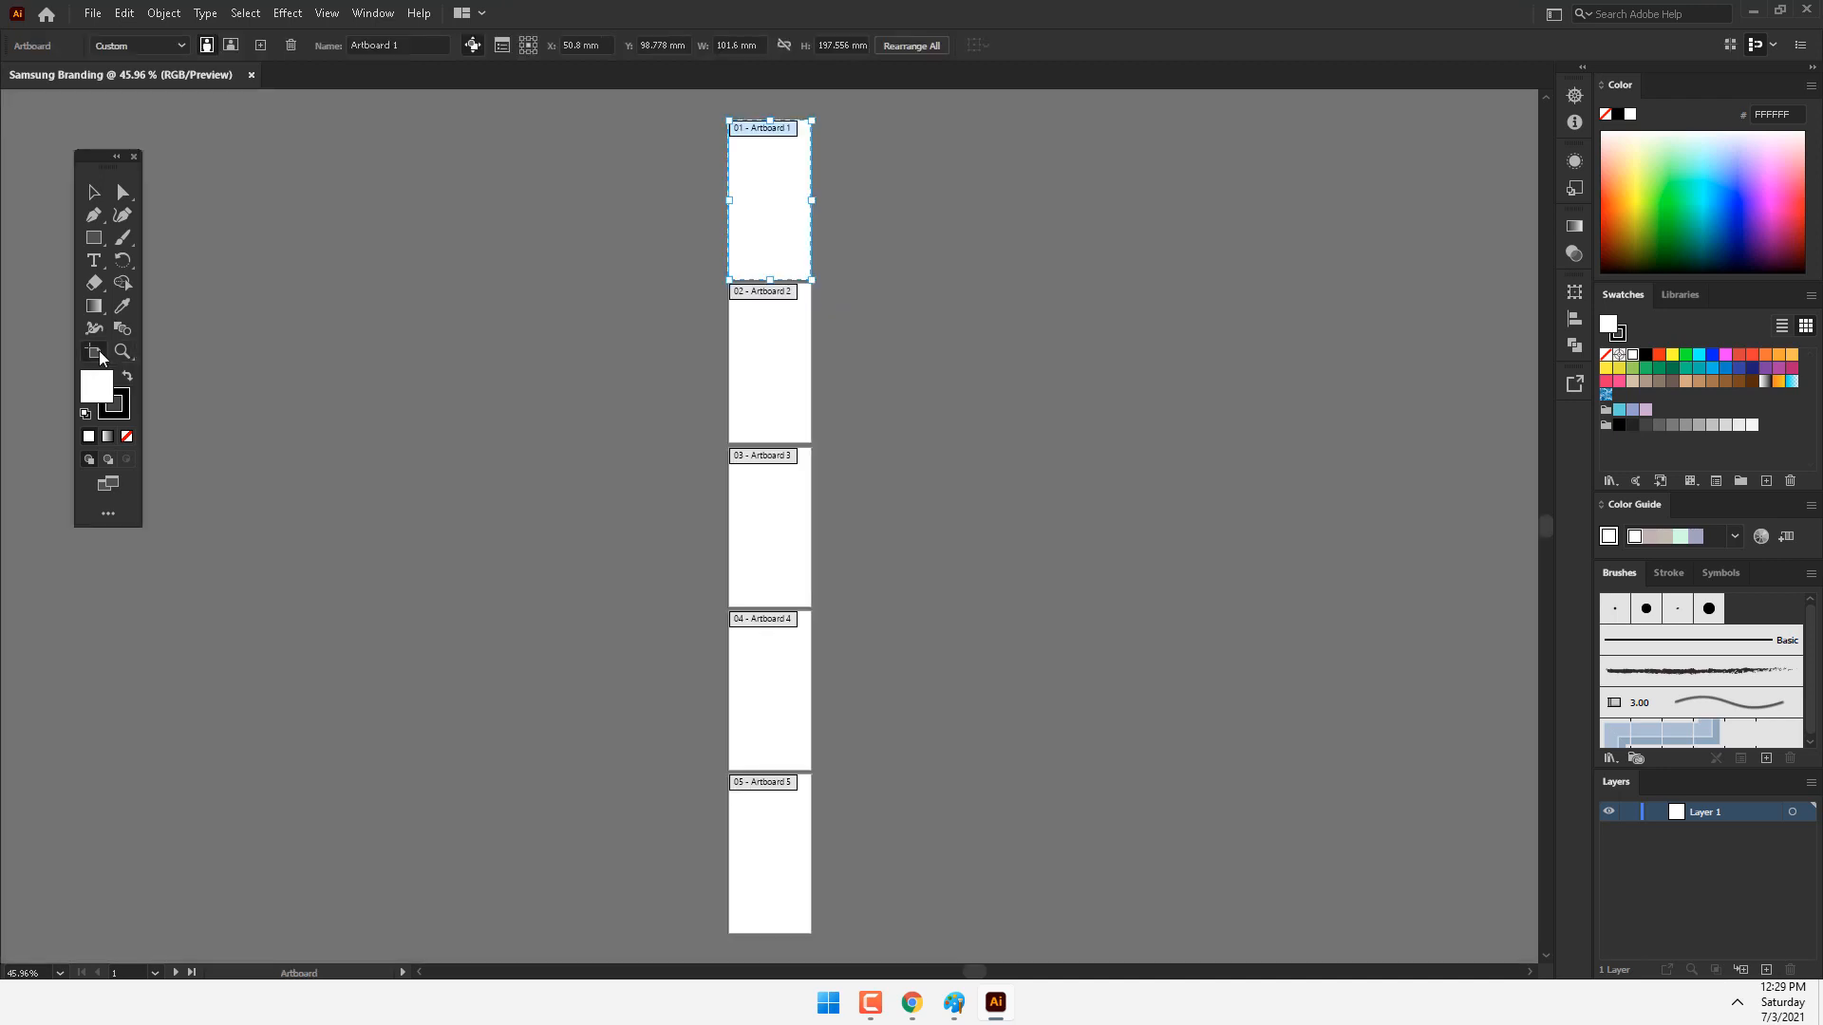
left_click(747, 326)
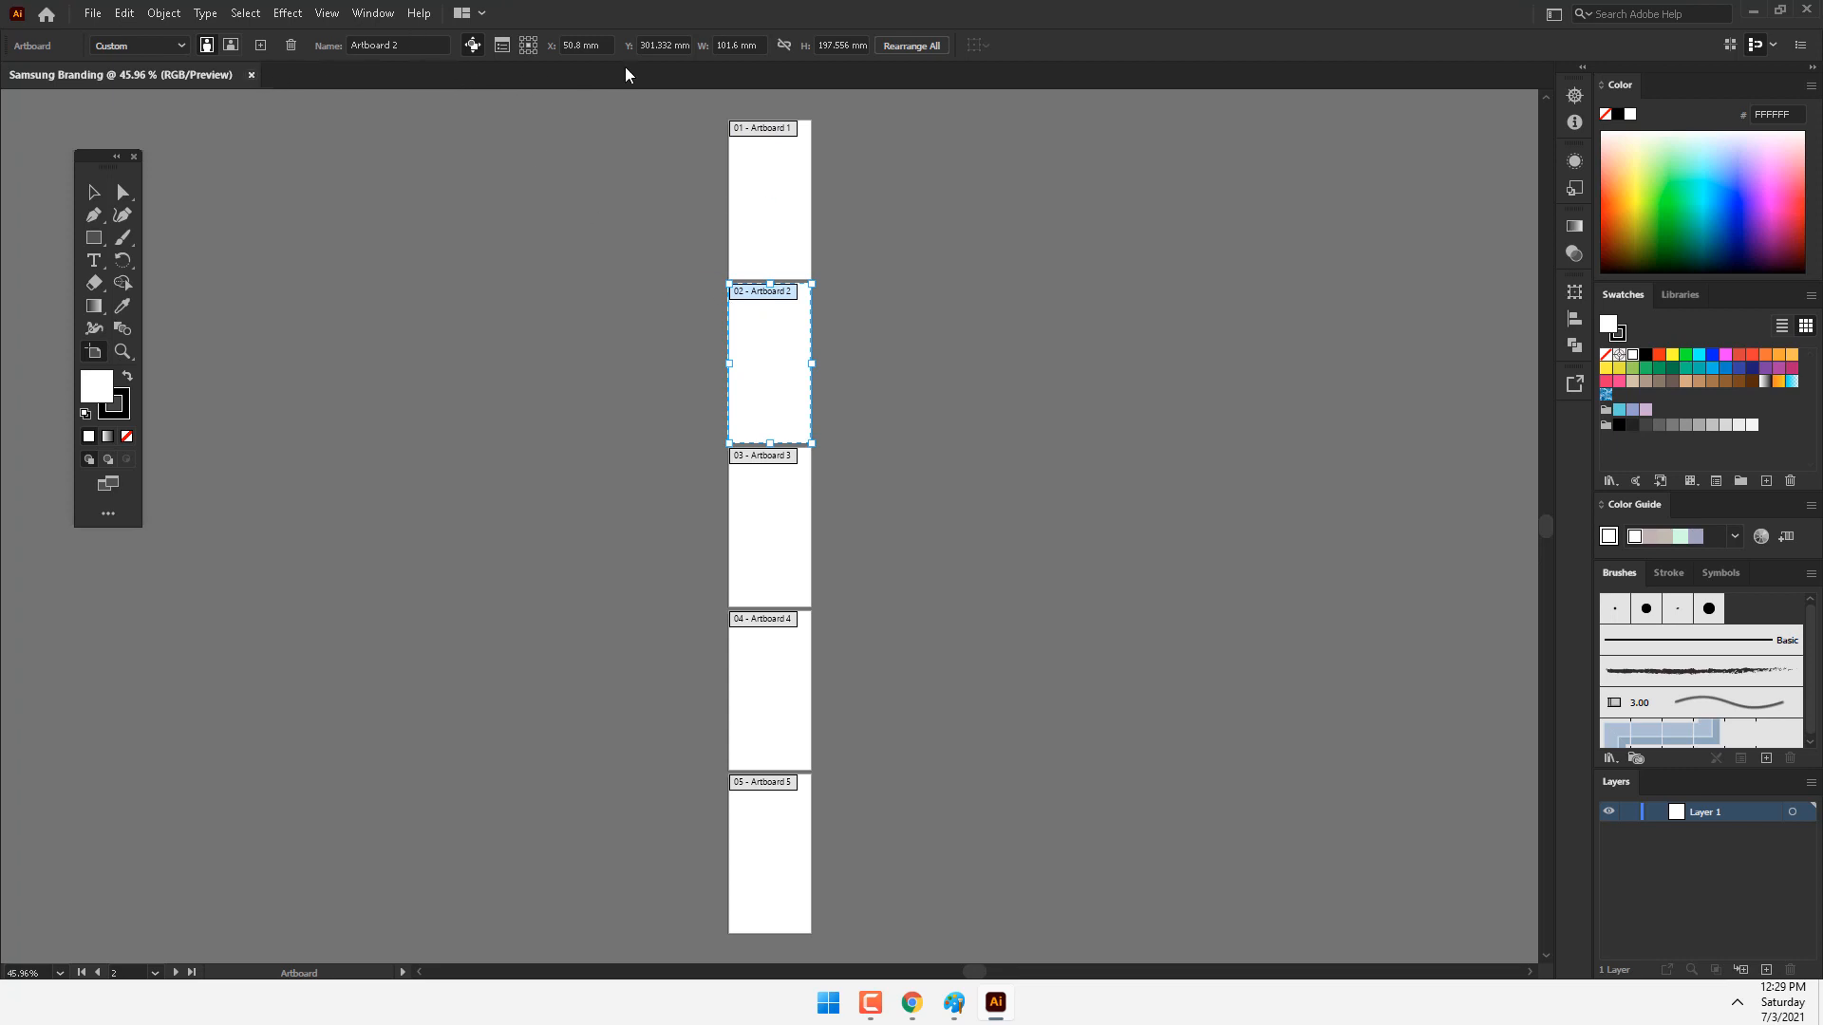
left_click(444, 47)
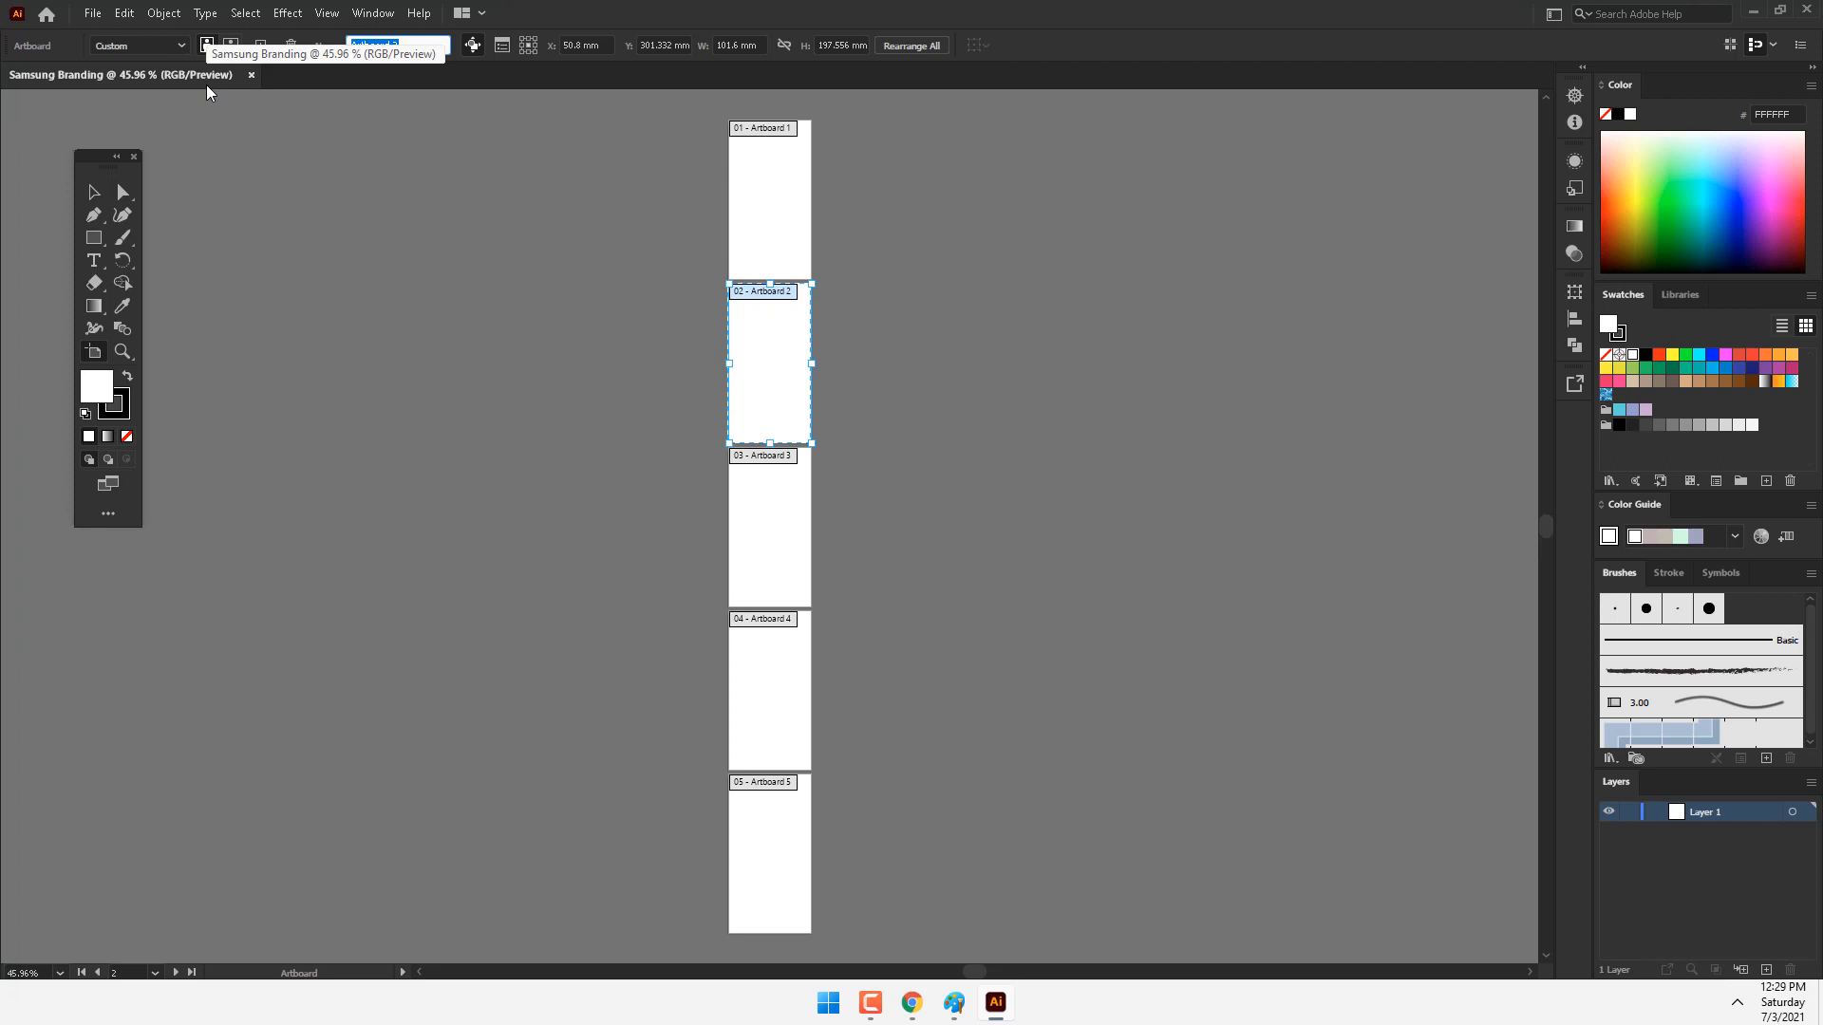
type("BC")
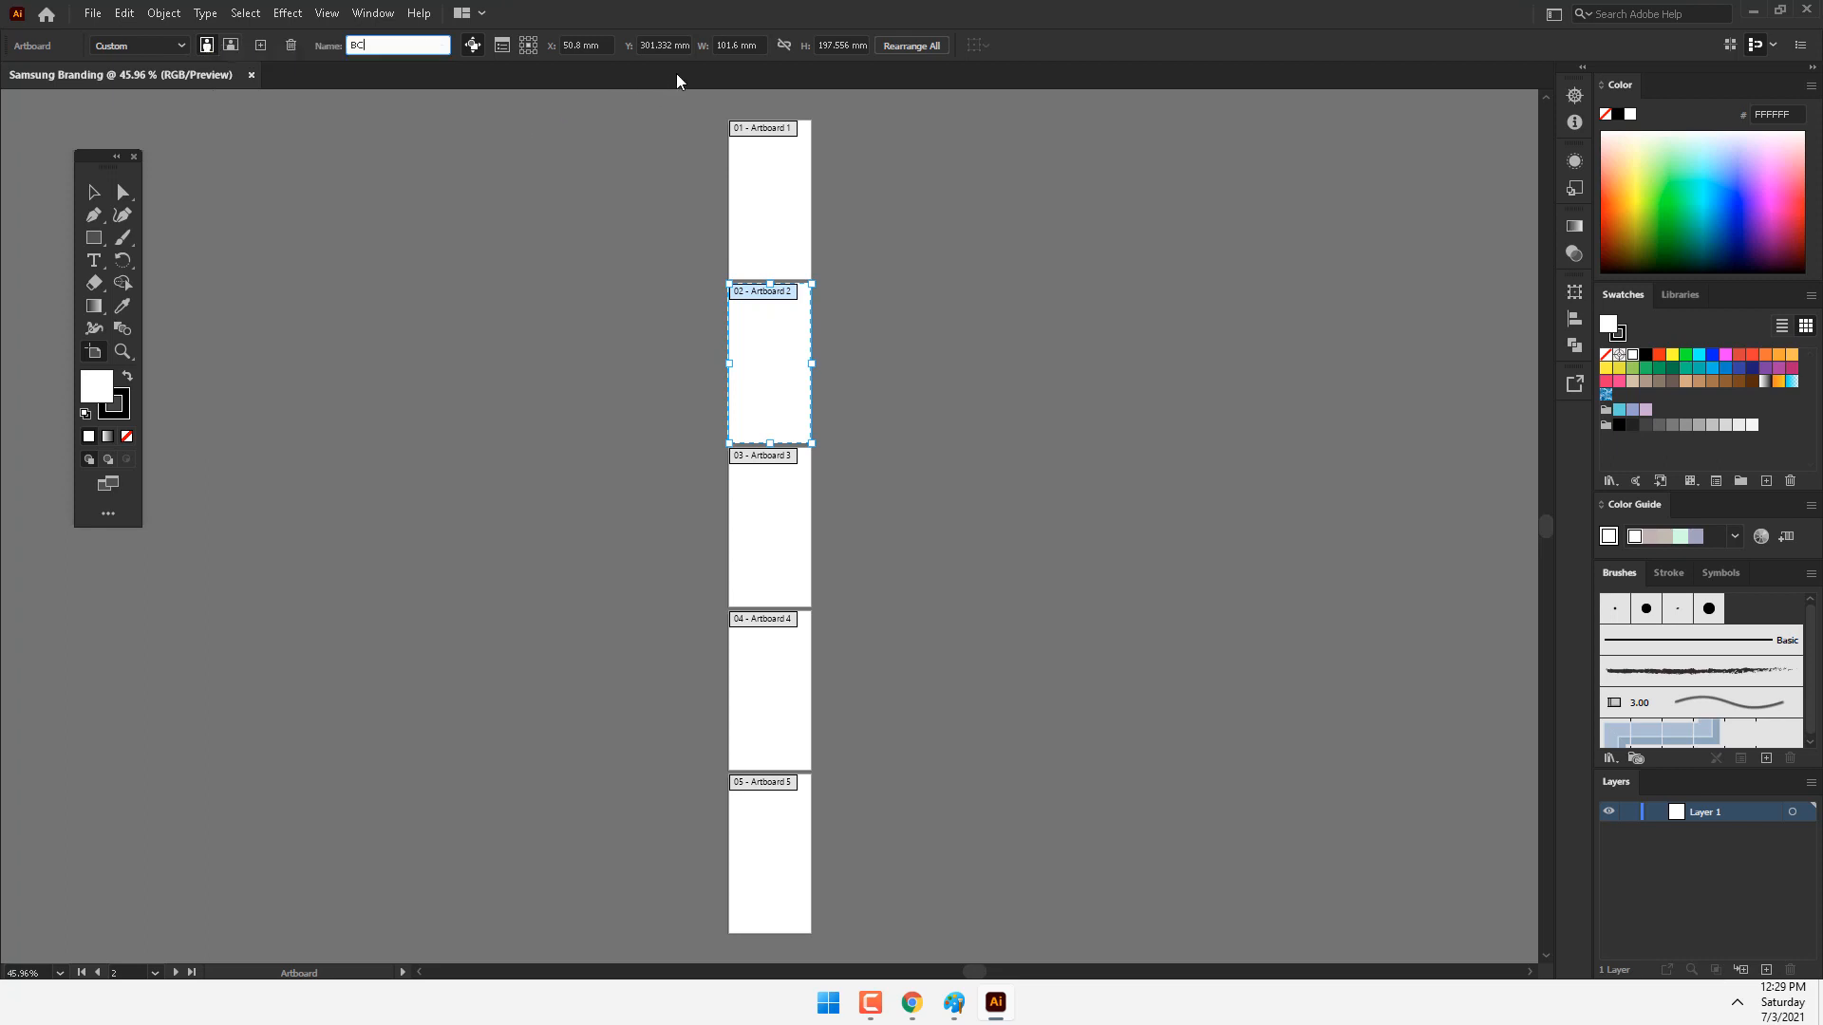
Resize the BC artboard to 95 mm wide by 50 mm high and move it to the right of Artboard 1.
left_click(757, 44)
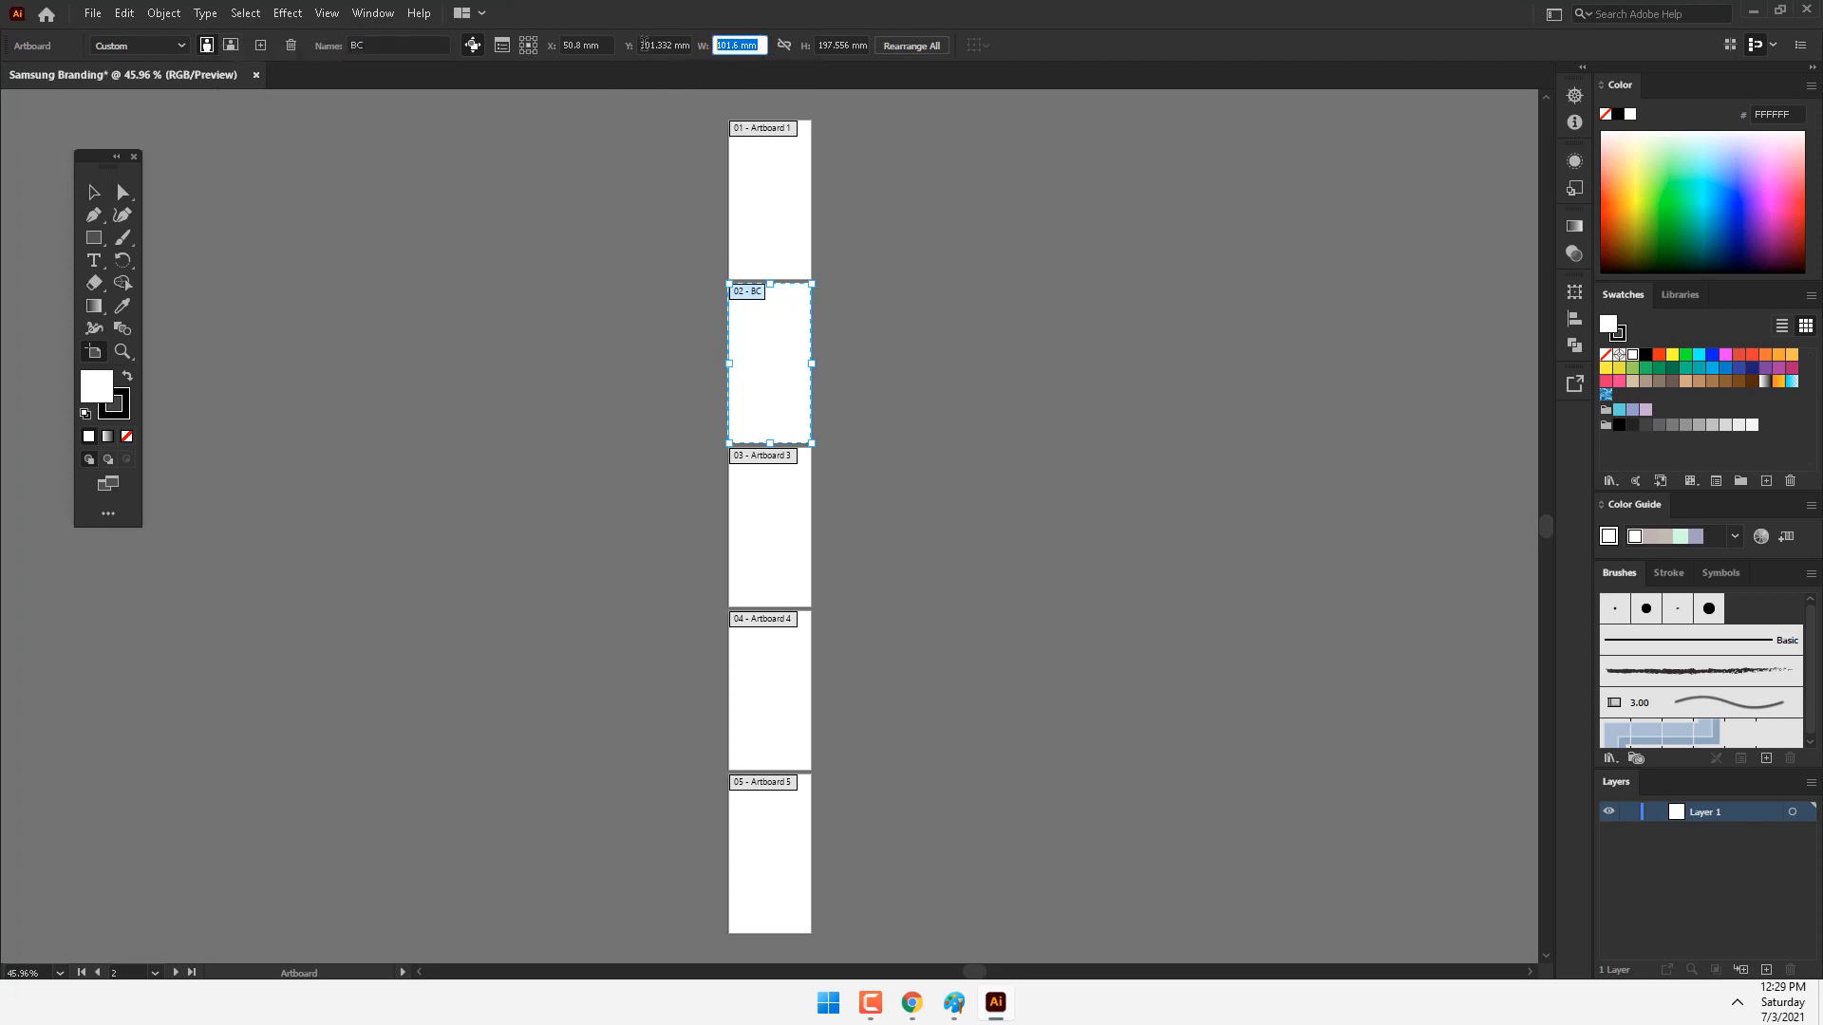
type("95")
key("Tab")
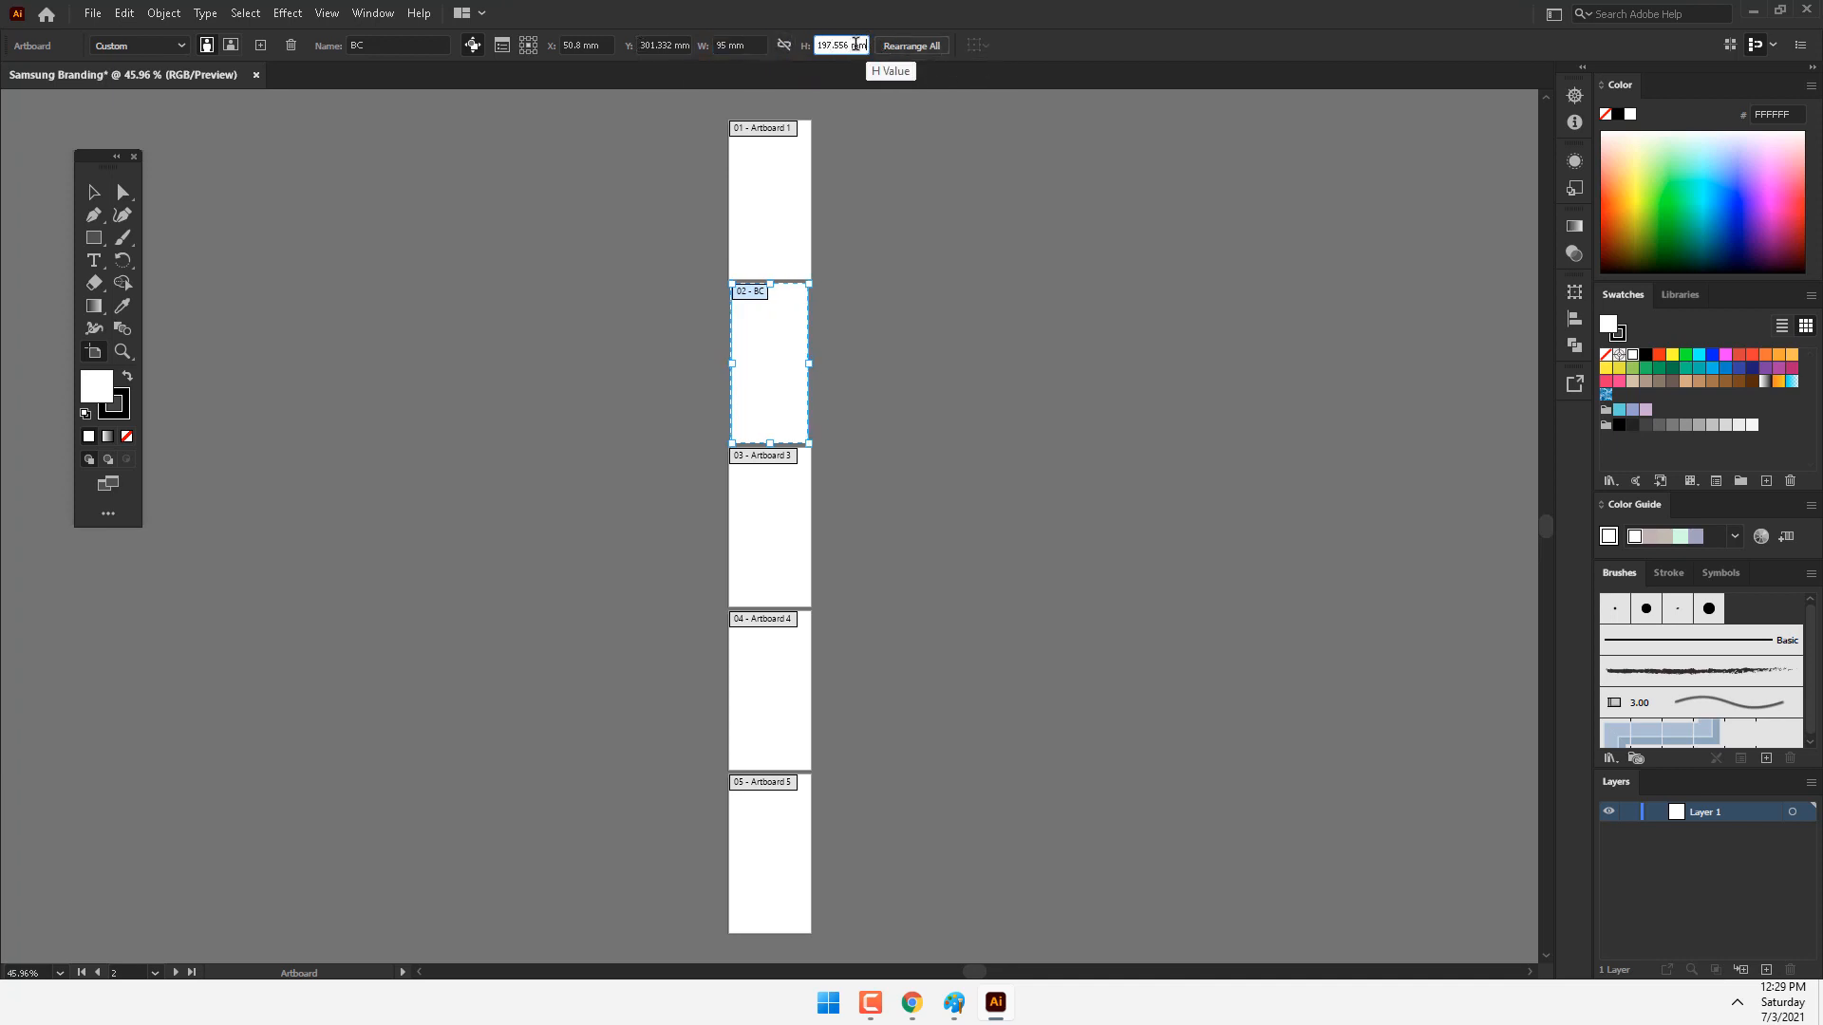
type("50")
key("Return")
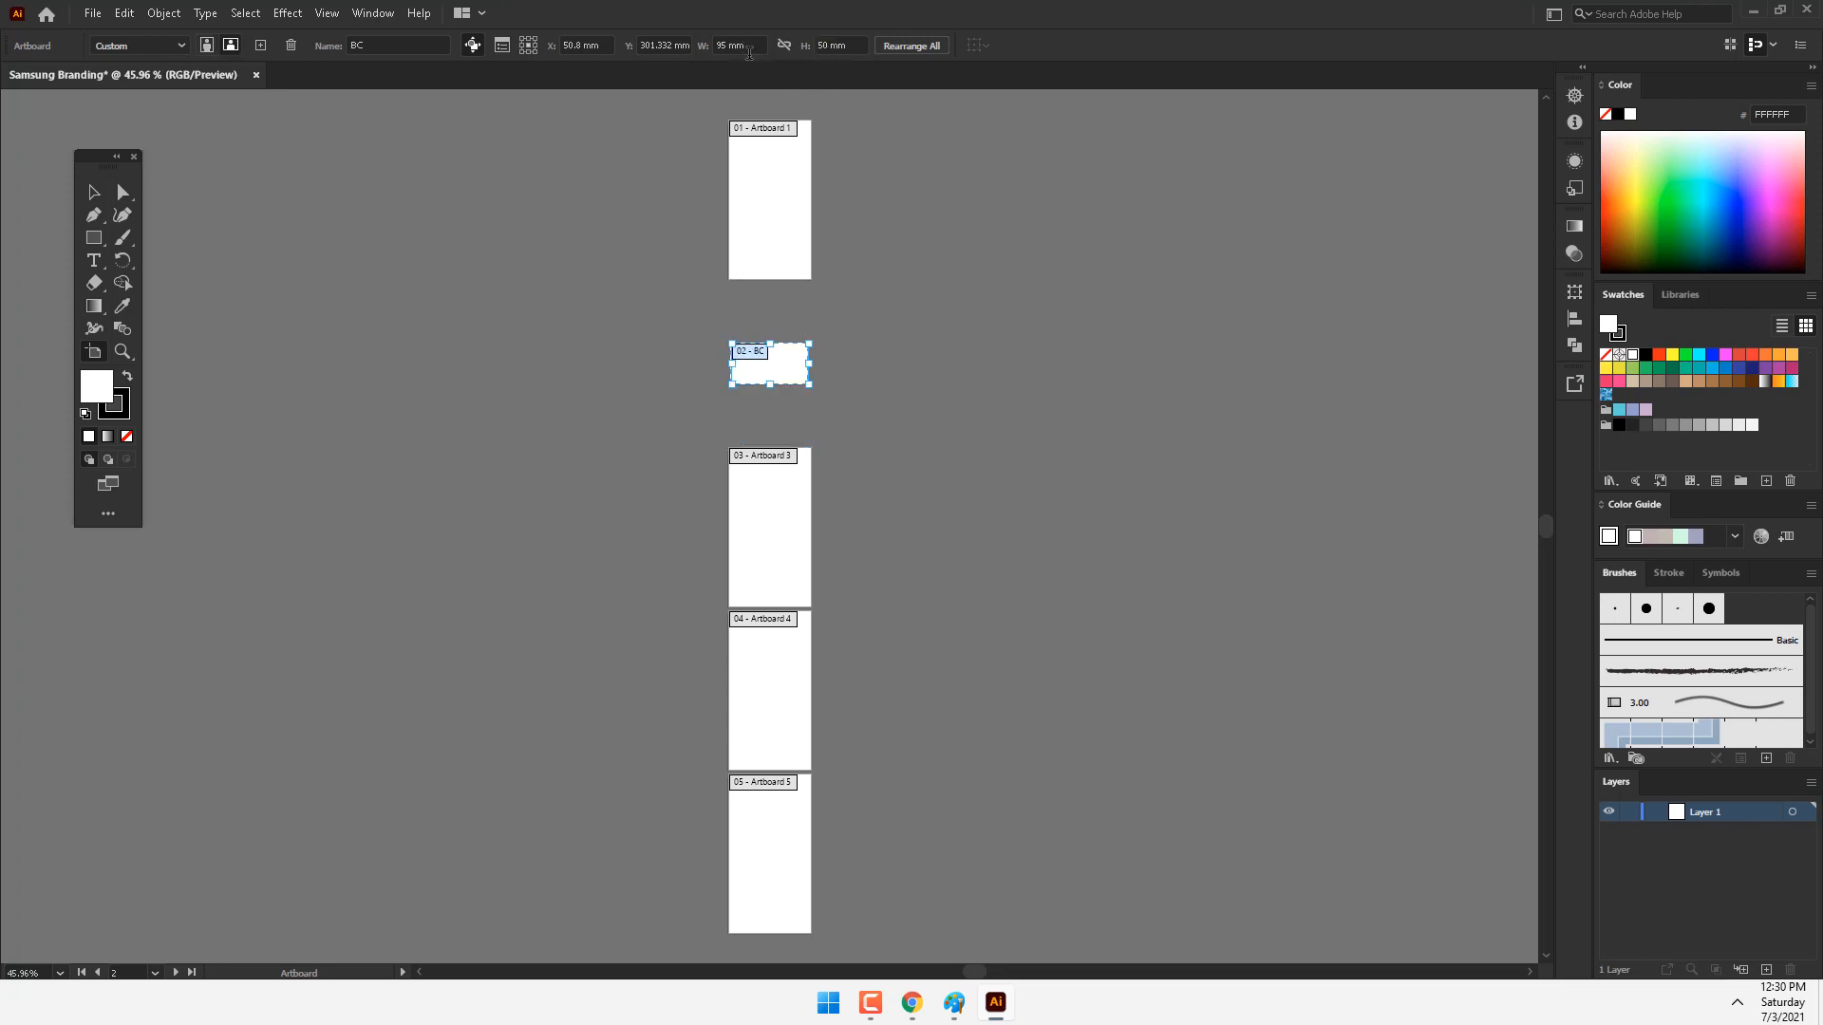
left_click_drag(760, 371, 864, 268)
Move Artboard 3 up below Artboard 1 and rename it FLayer.
left_click_drag(765, 516, 769, 319)
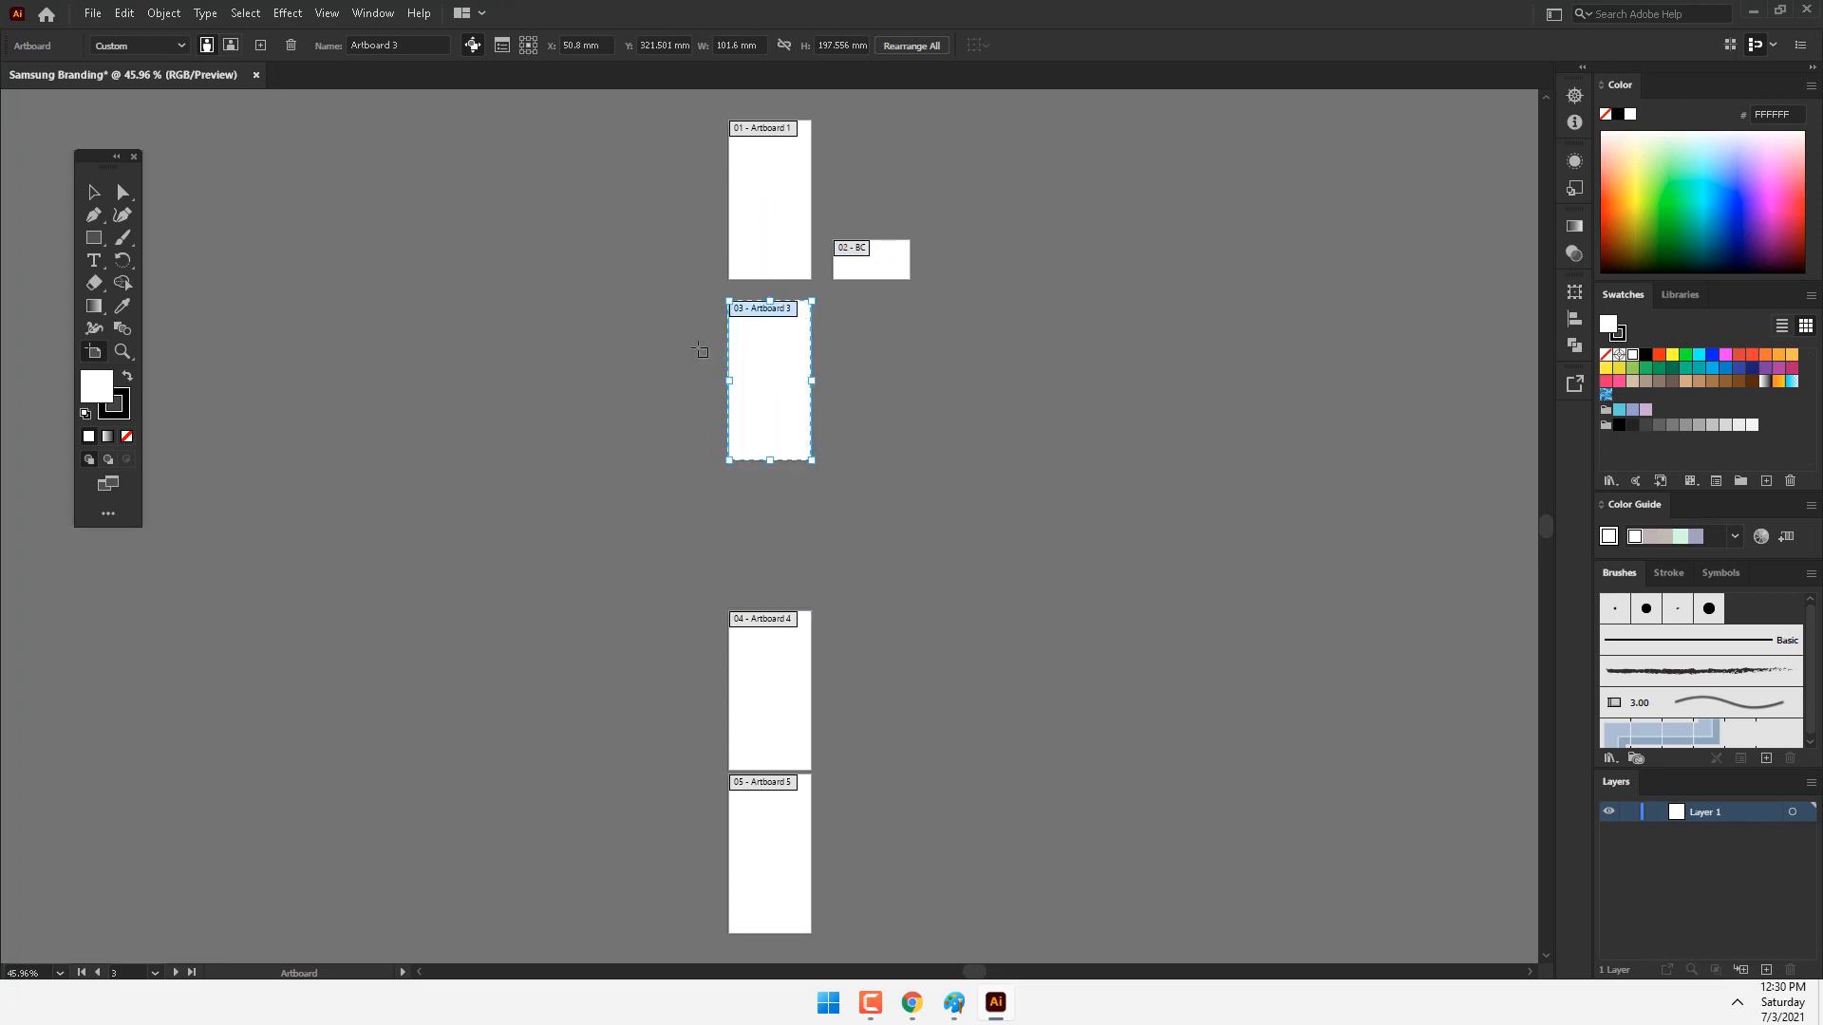
left_click(420, 44)
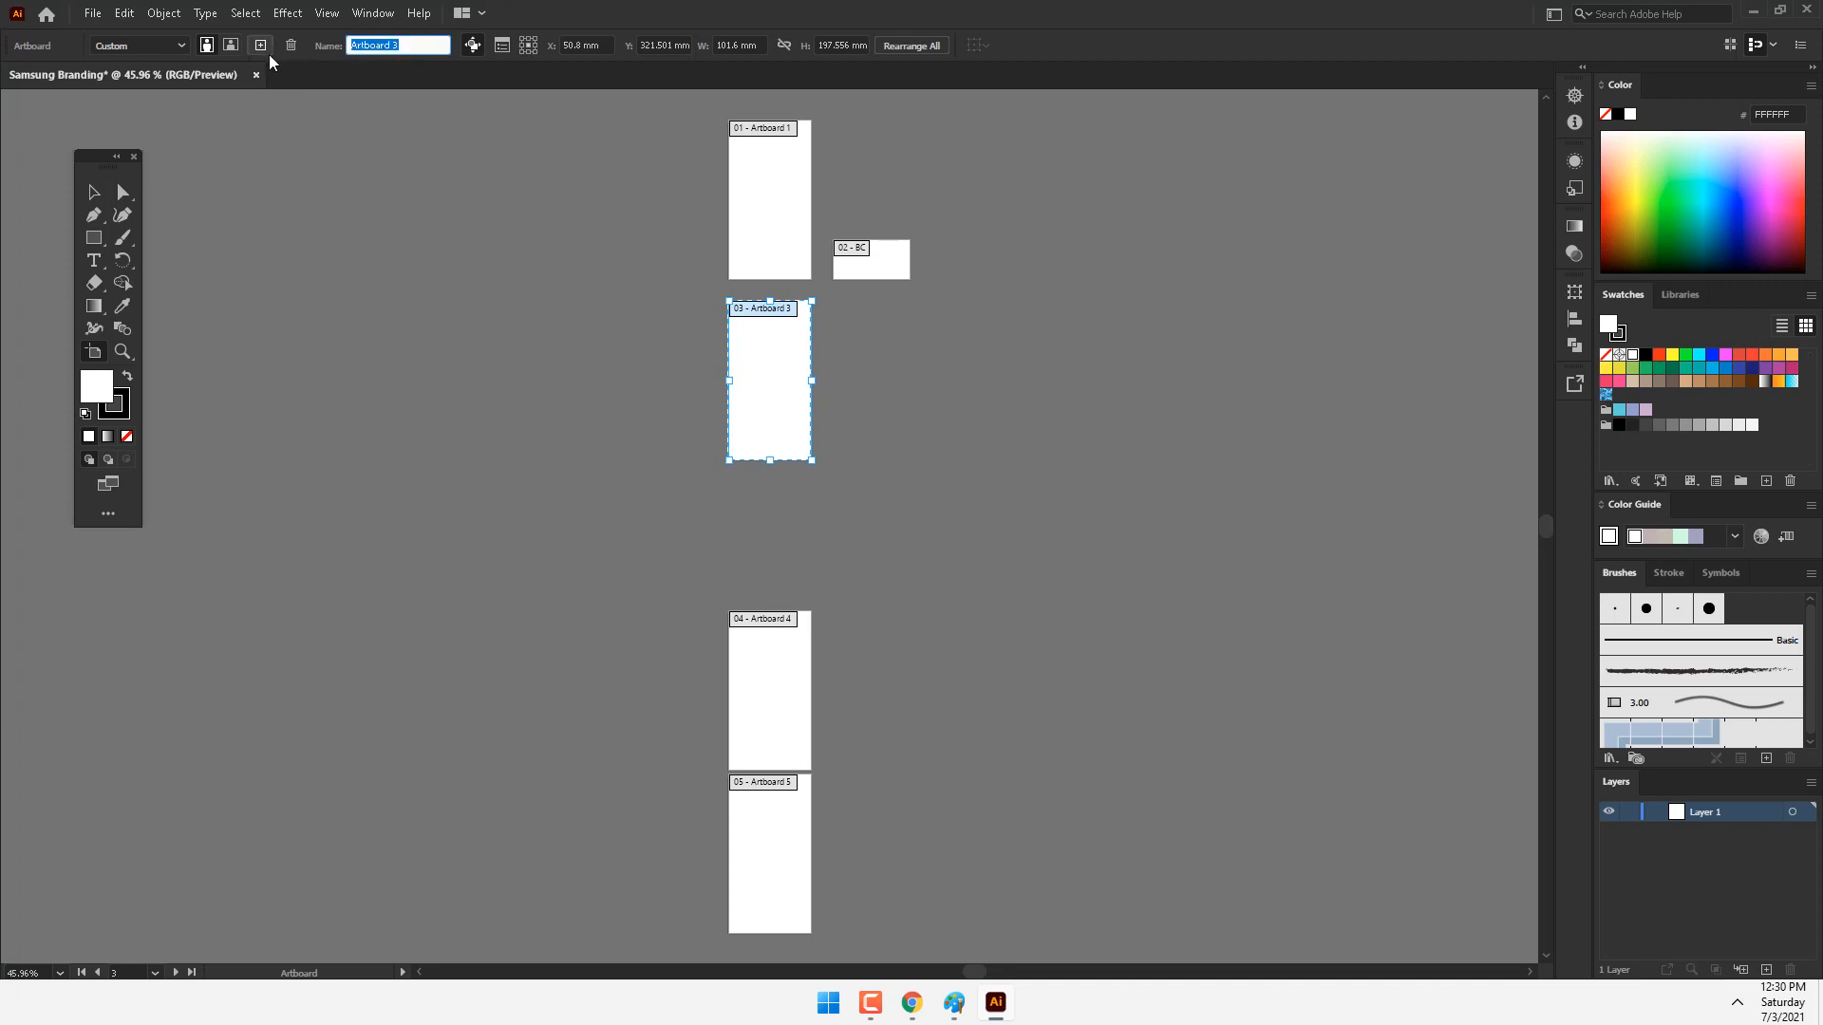
type("FLayer")
left_click(746, 45)
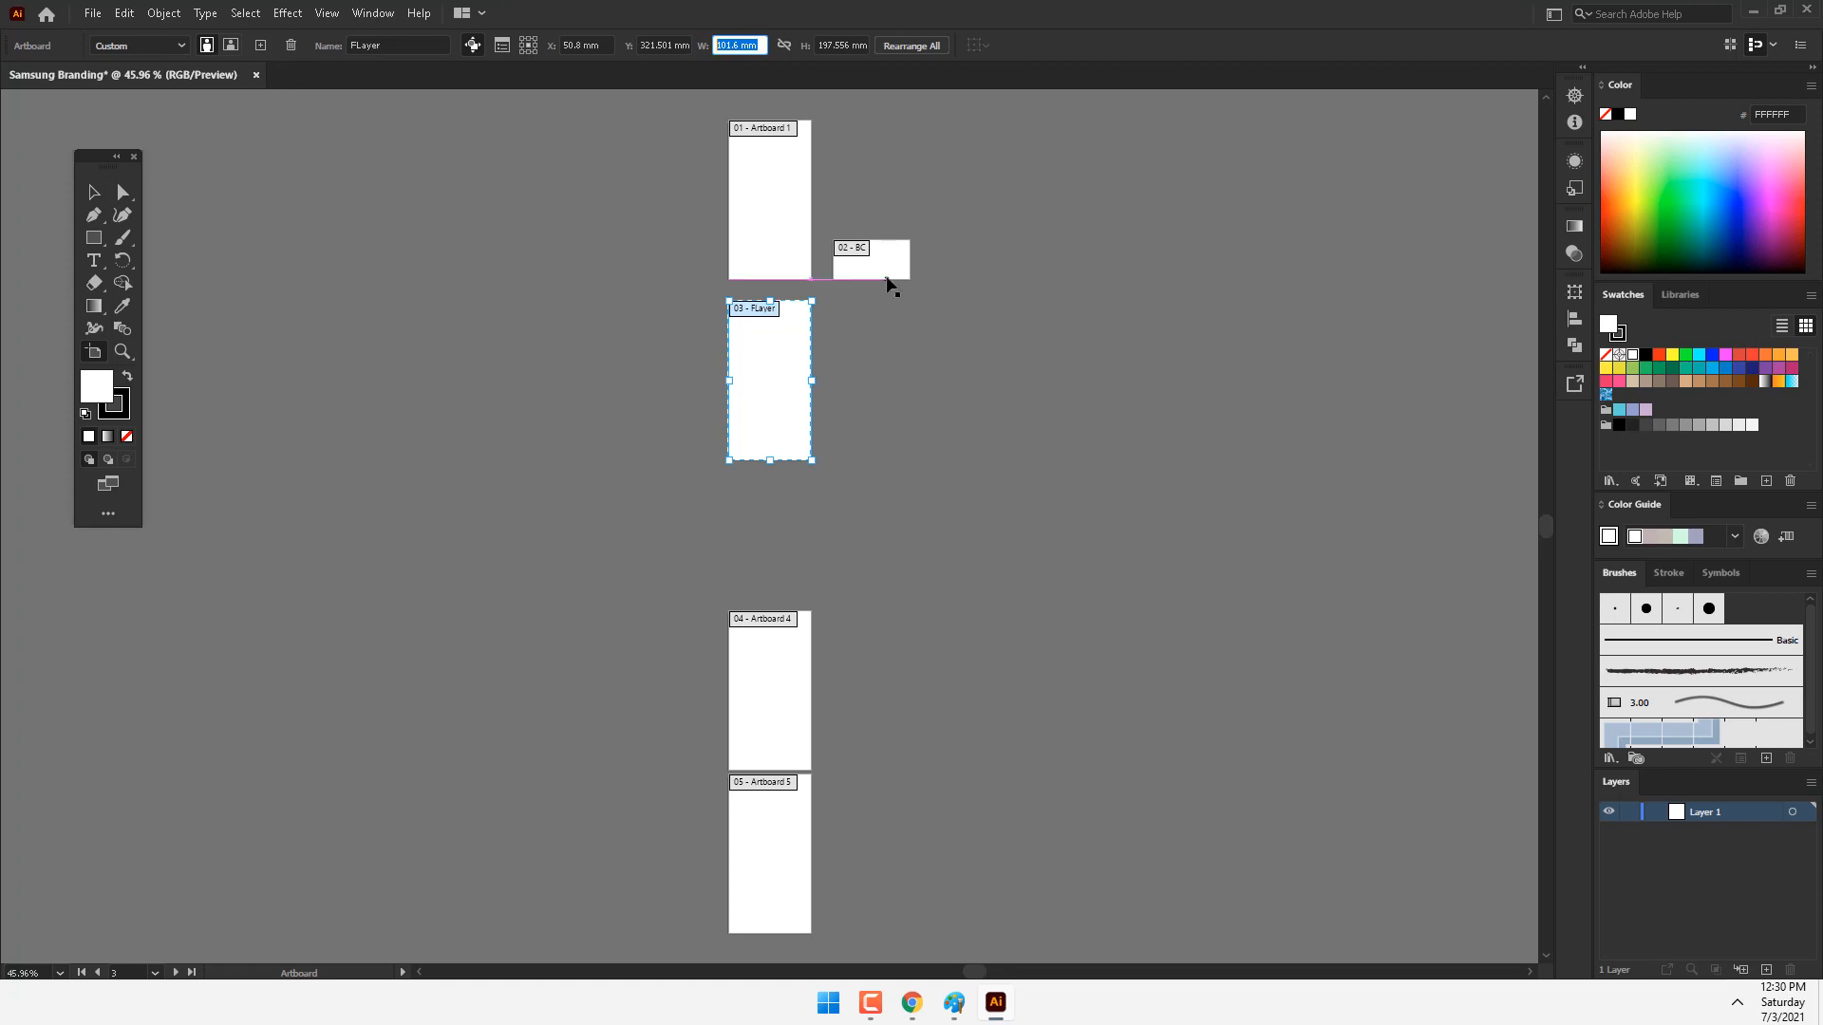
Apply the A4 preset in landscape orientation to the FLayer artboard, and set its width to 150 mm.
left_click(231, 45)
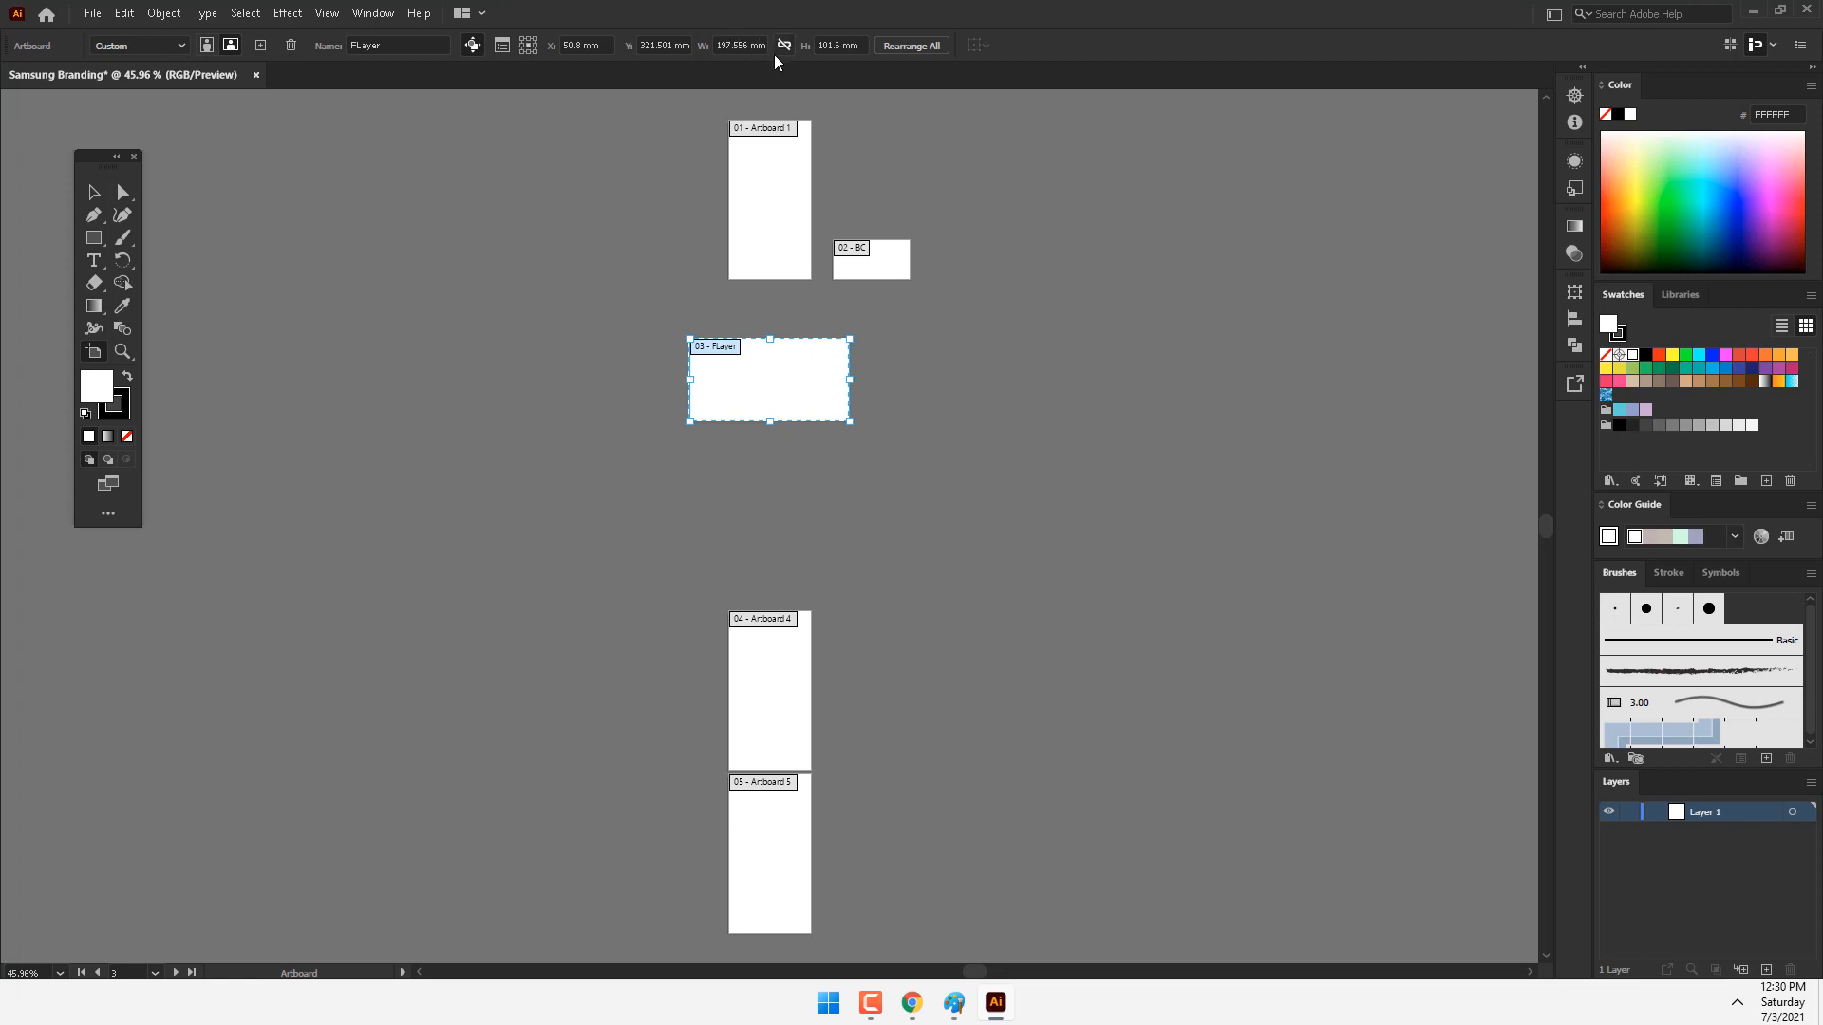
left_click(750, 45)
left_click(148, 45)
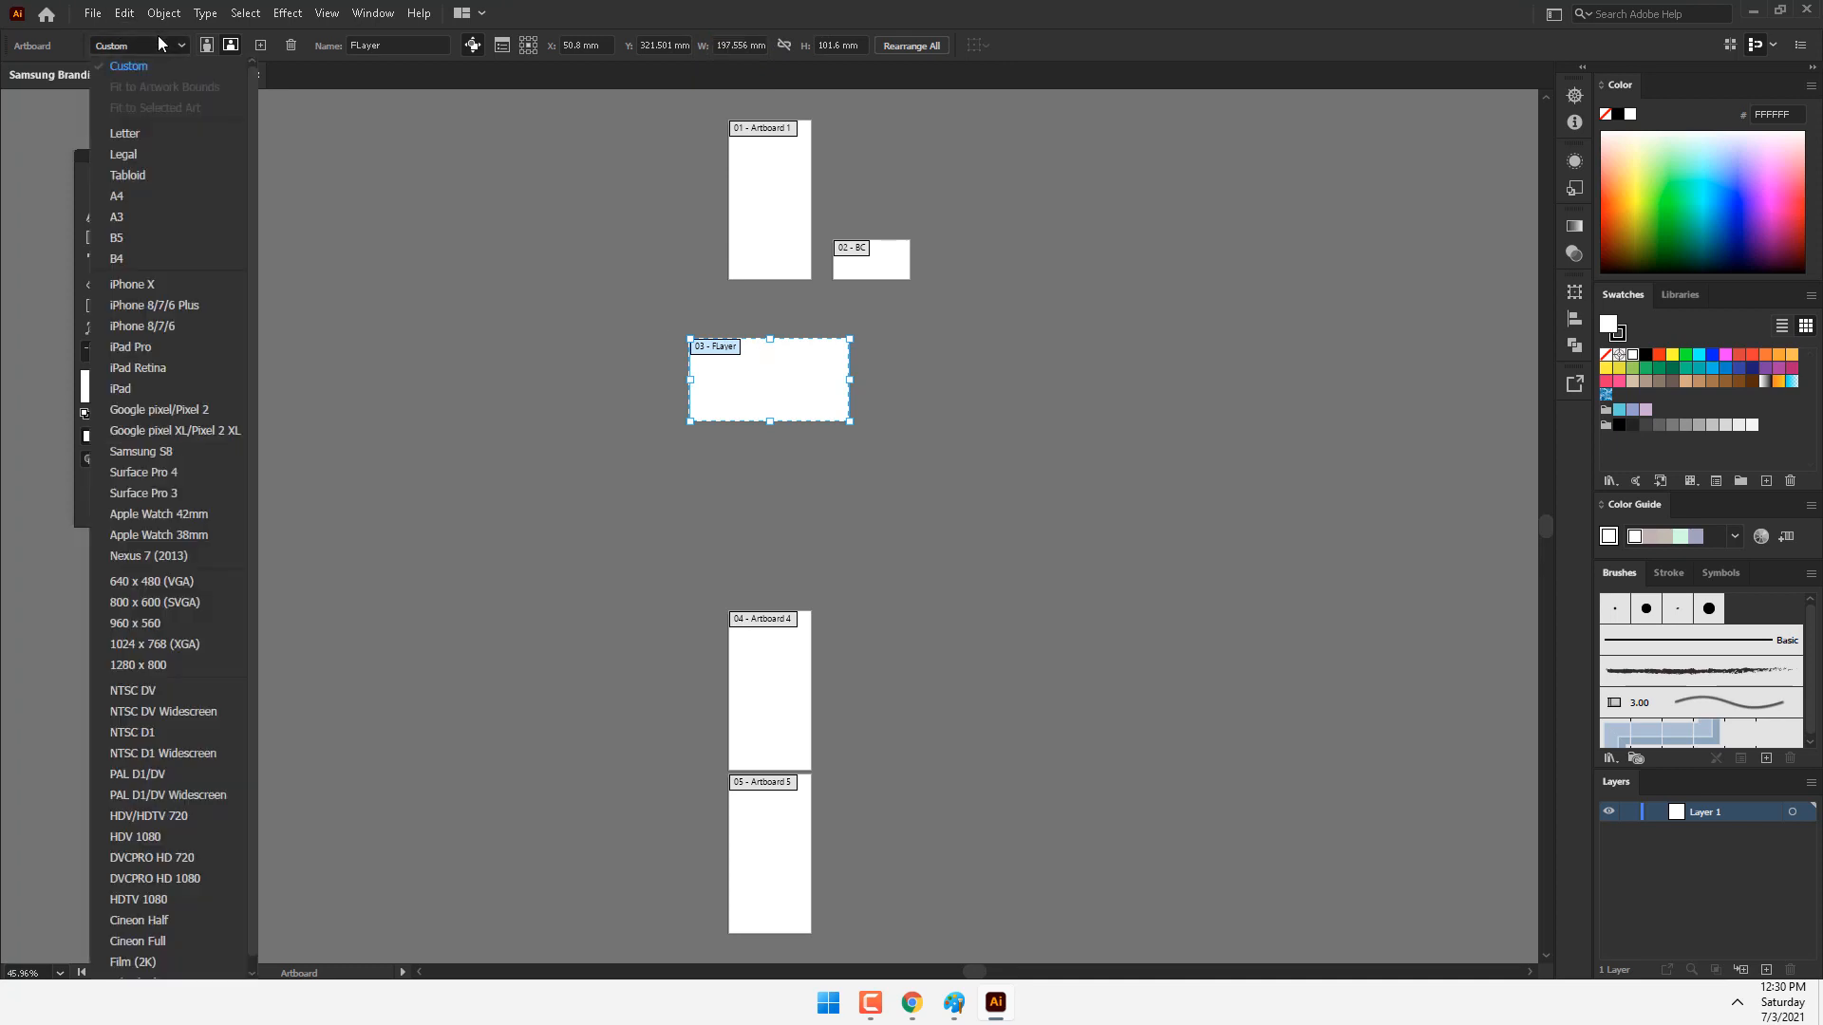
left_click(134, 195)
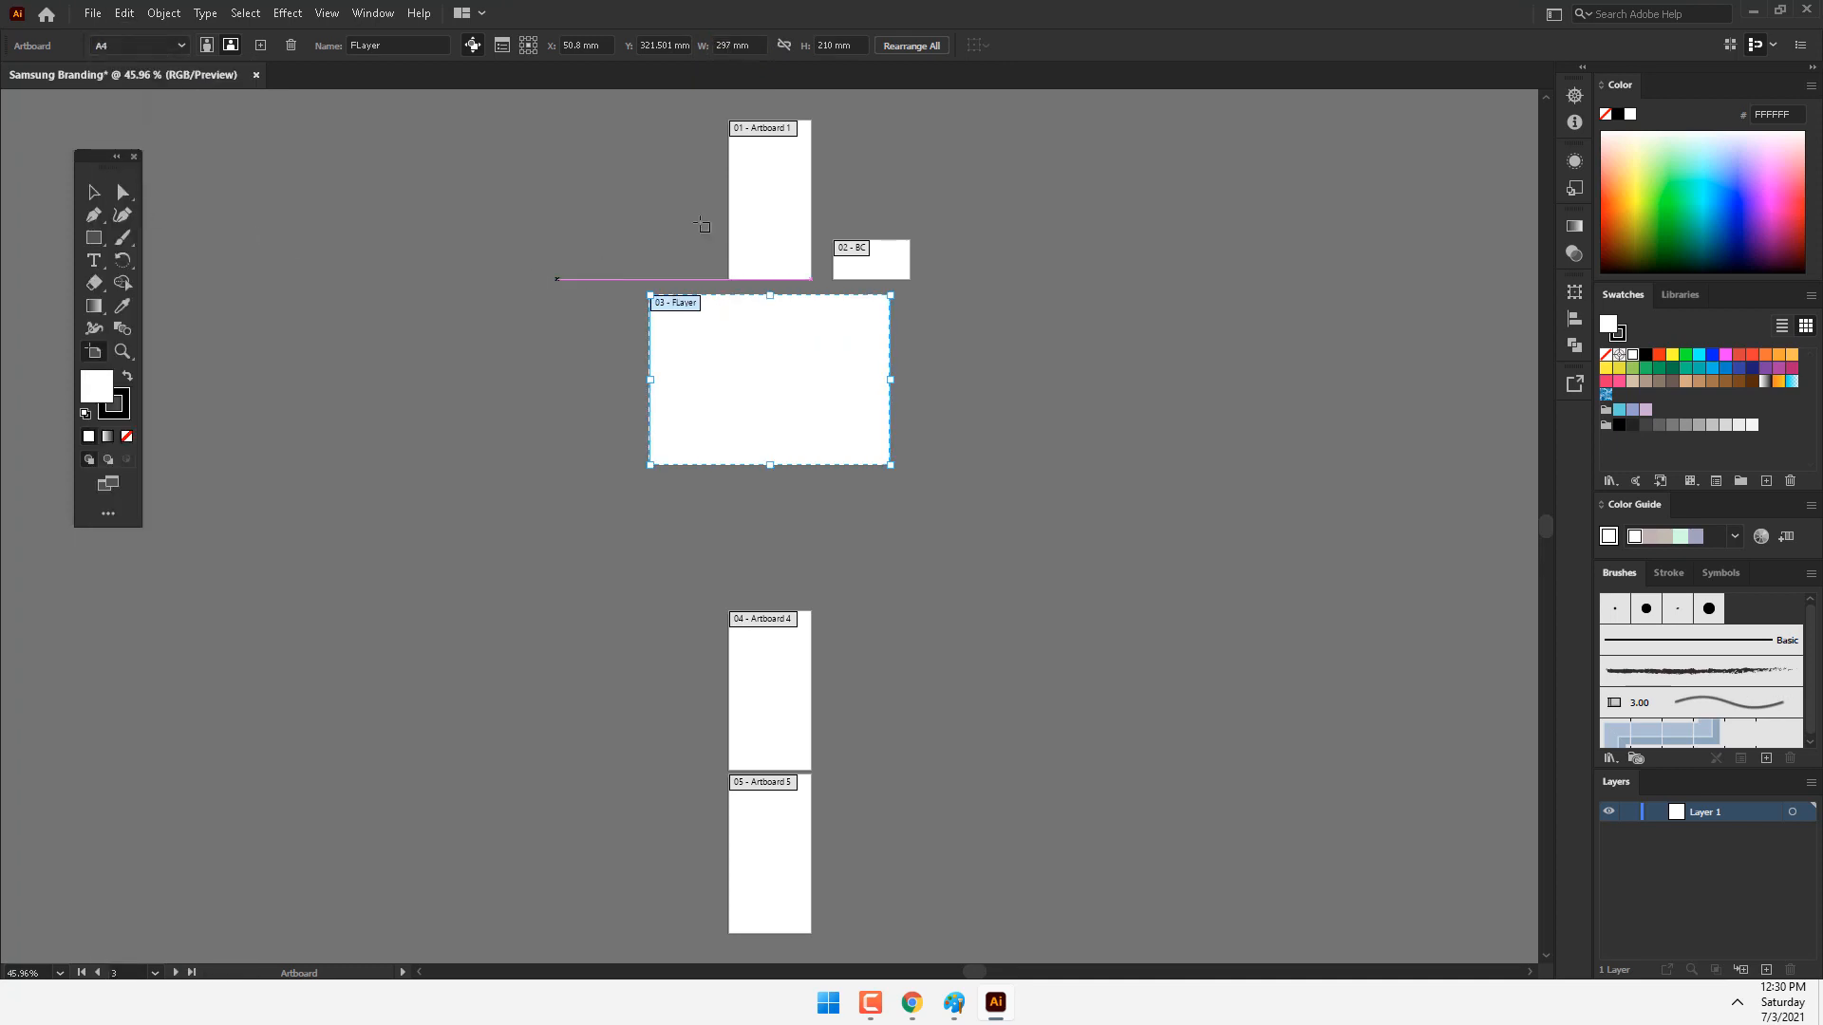
left_click(739, 46)
type("150")
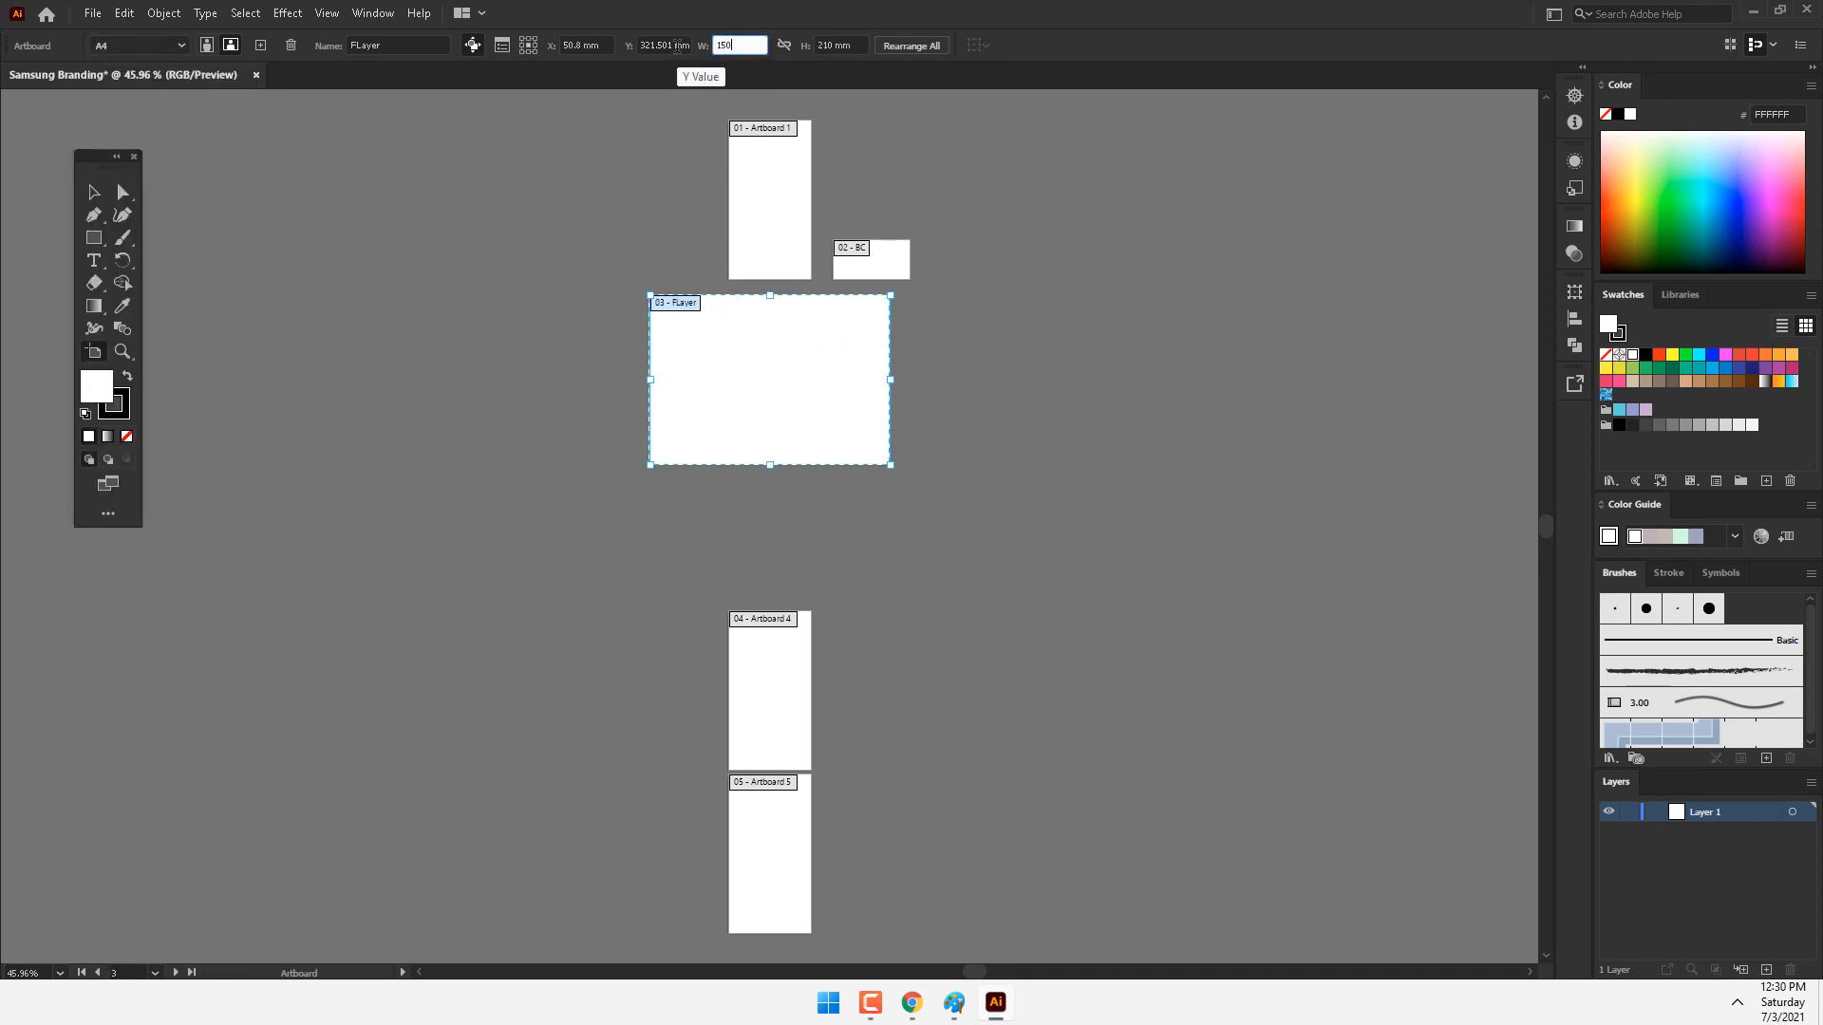
key("Return")
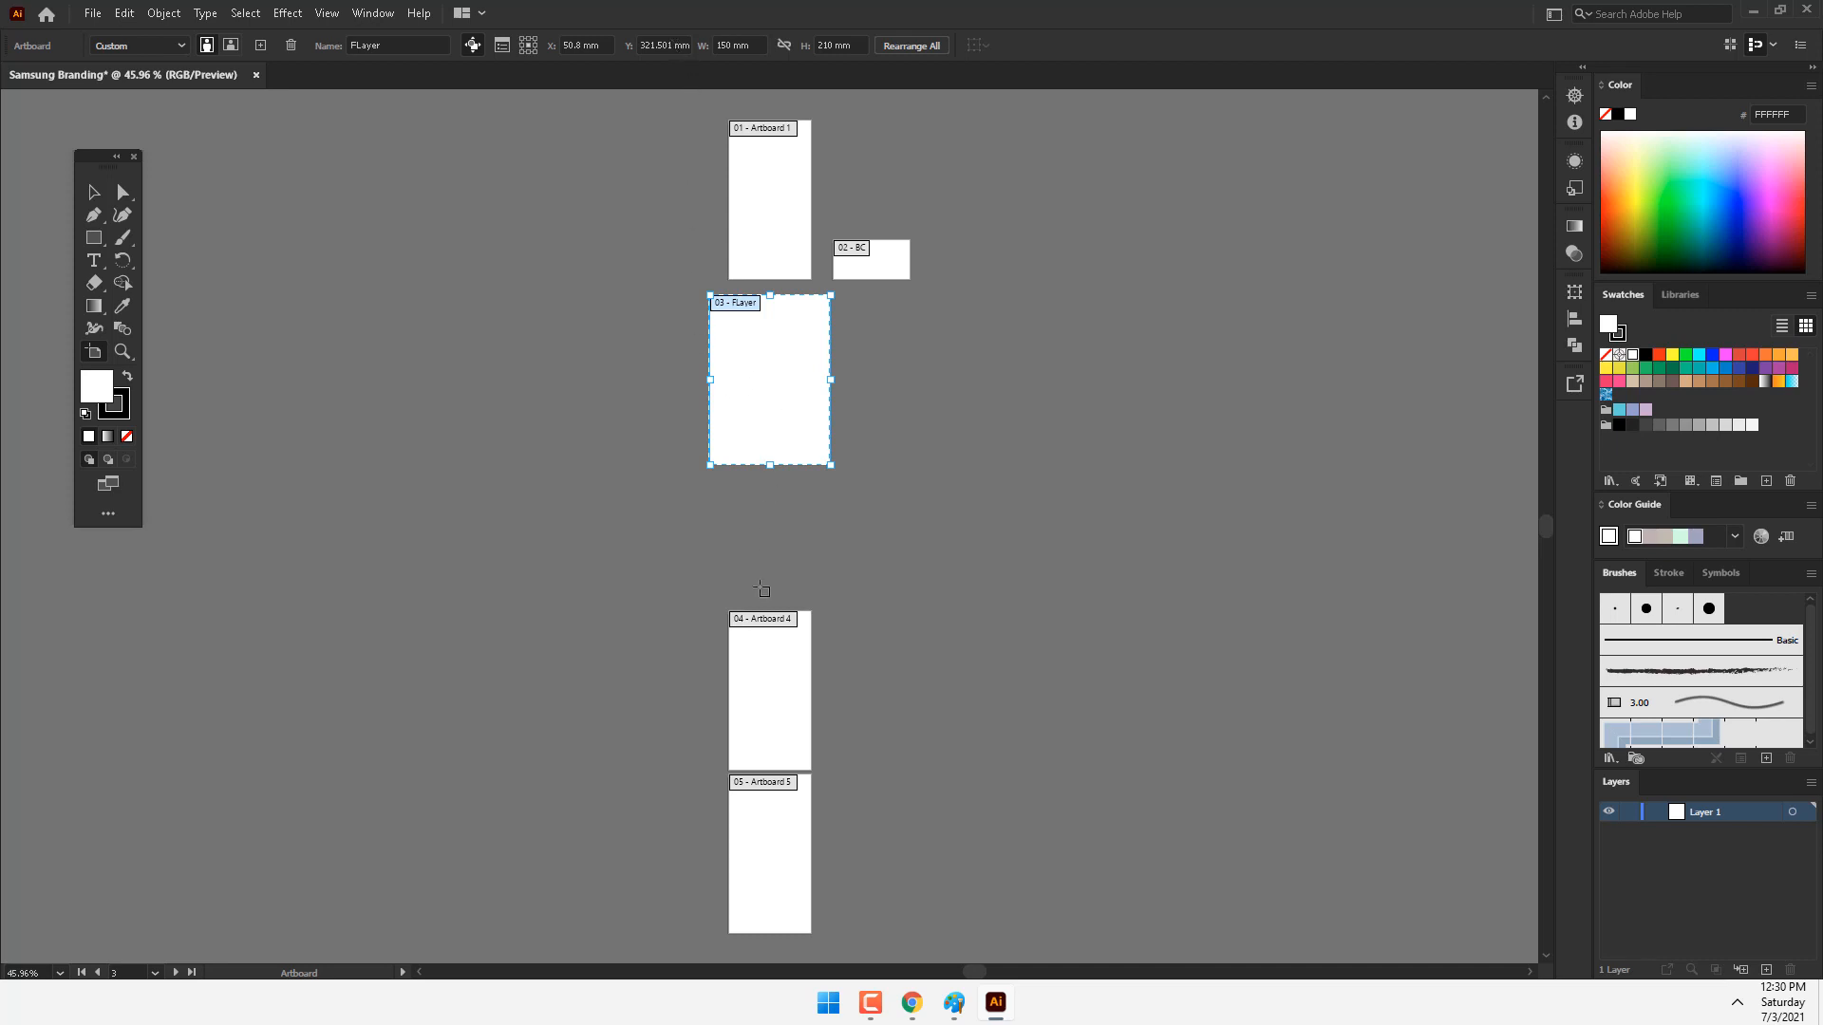
Move Artboard 4 to the left of the FLayer artboard and apply the A4 preset in landscape orientation.
left_click_drag(779, 663, 627, 345)
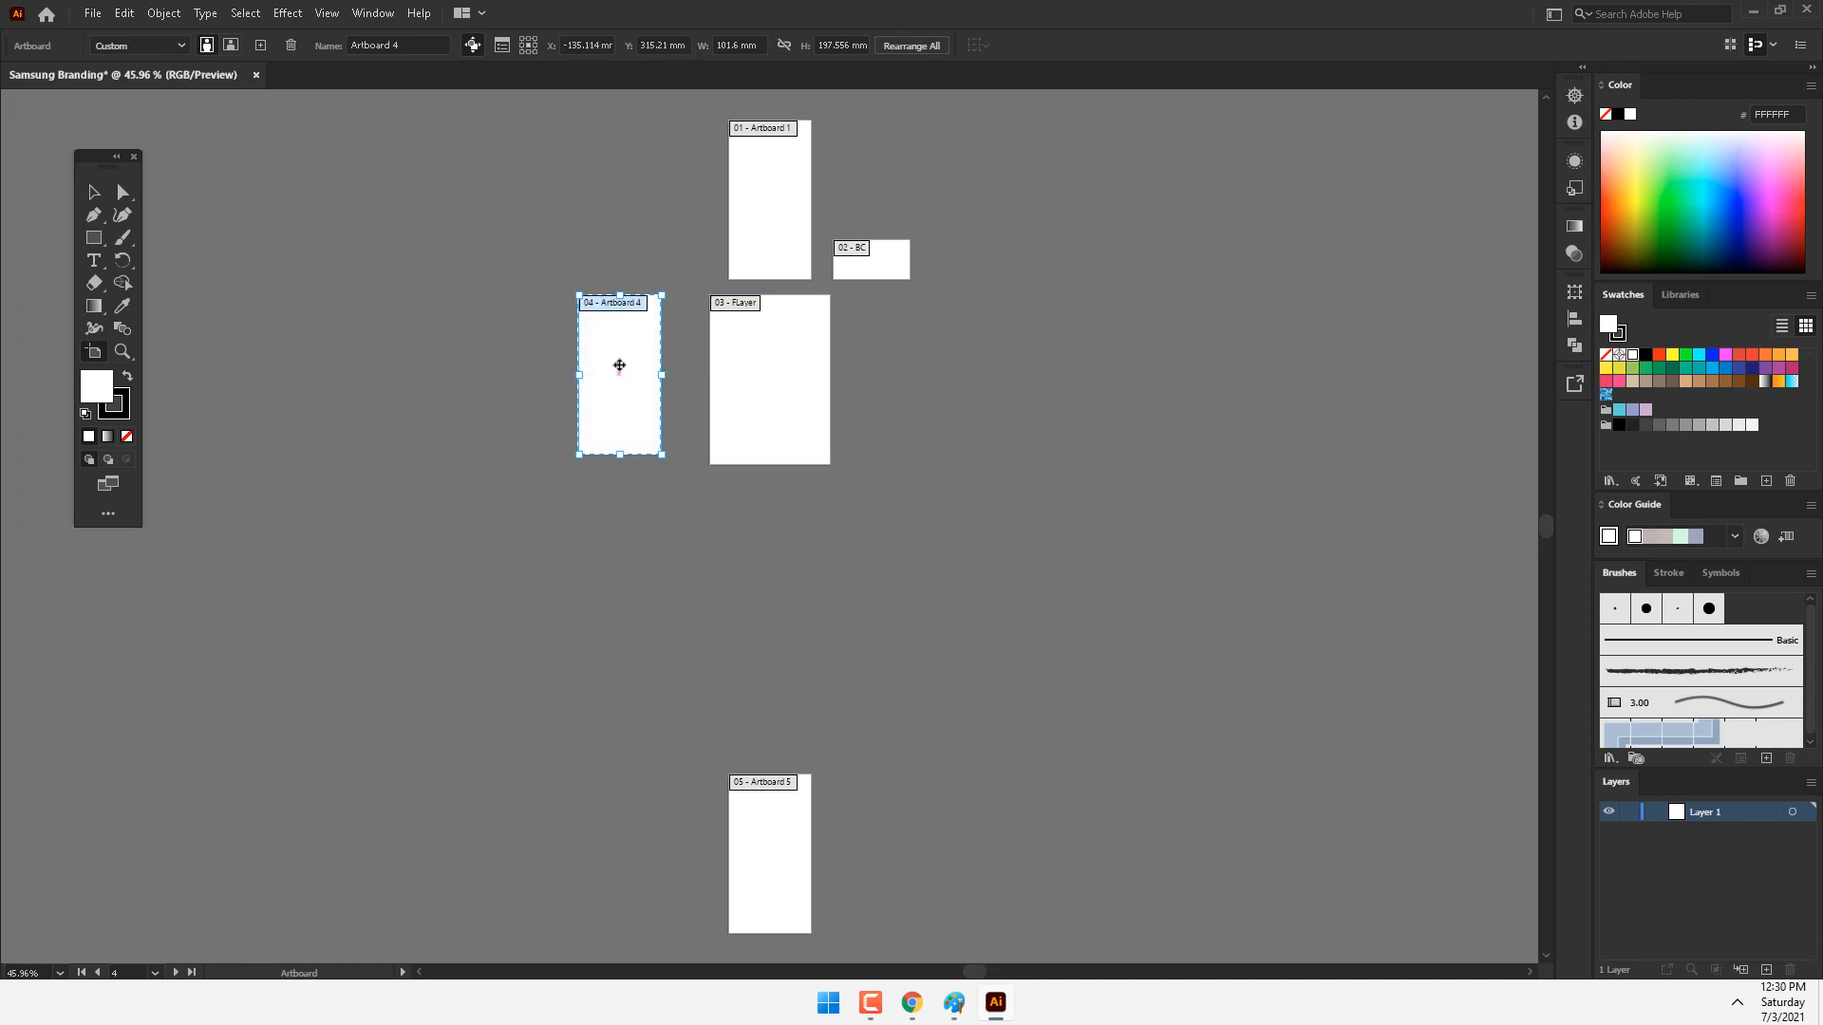
left_click(142, 46)
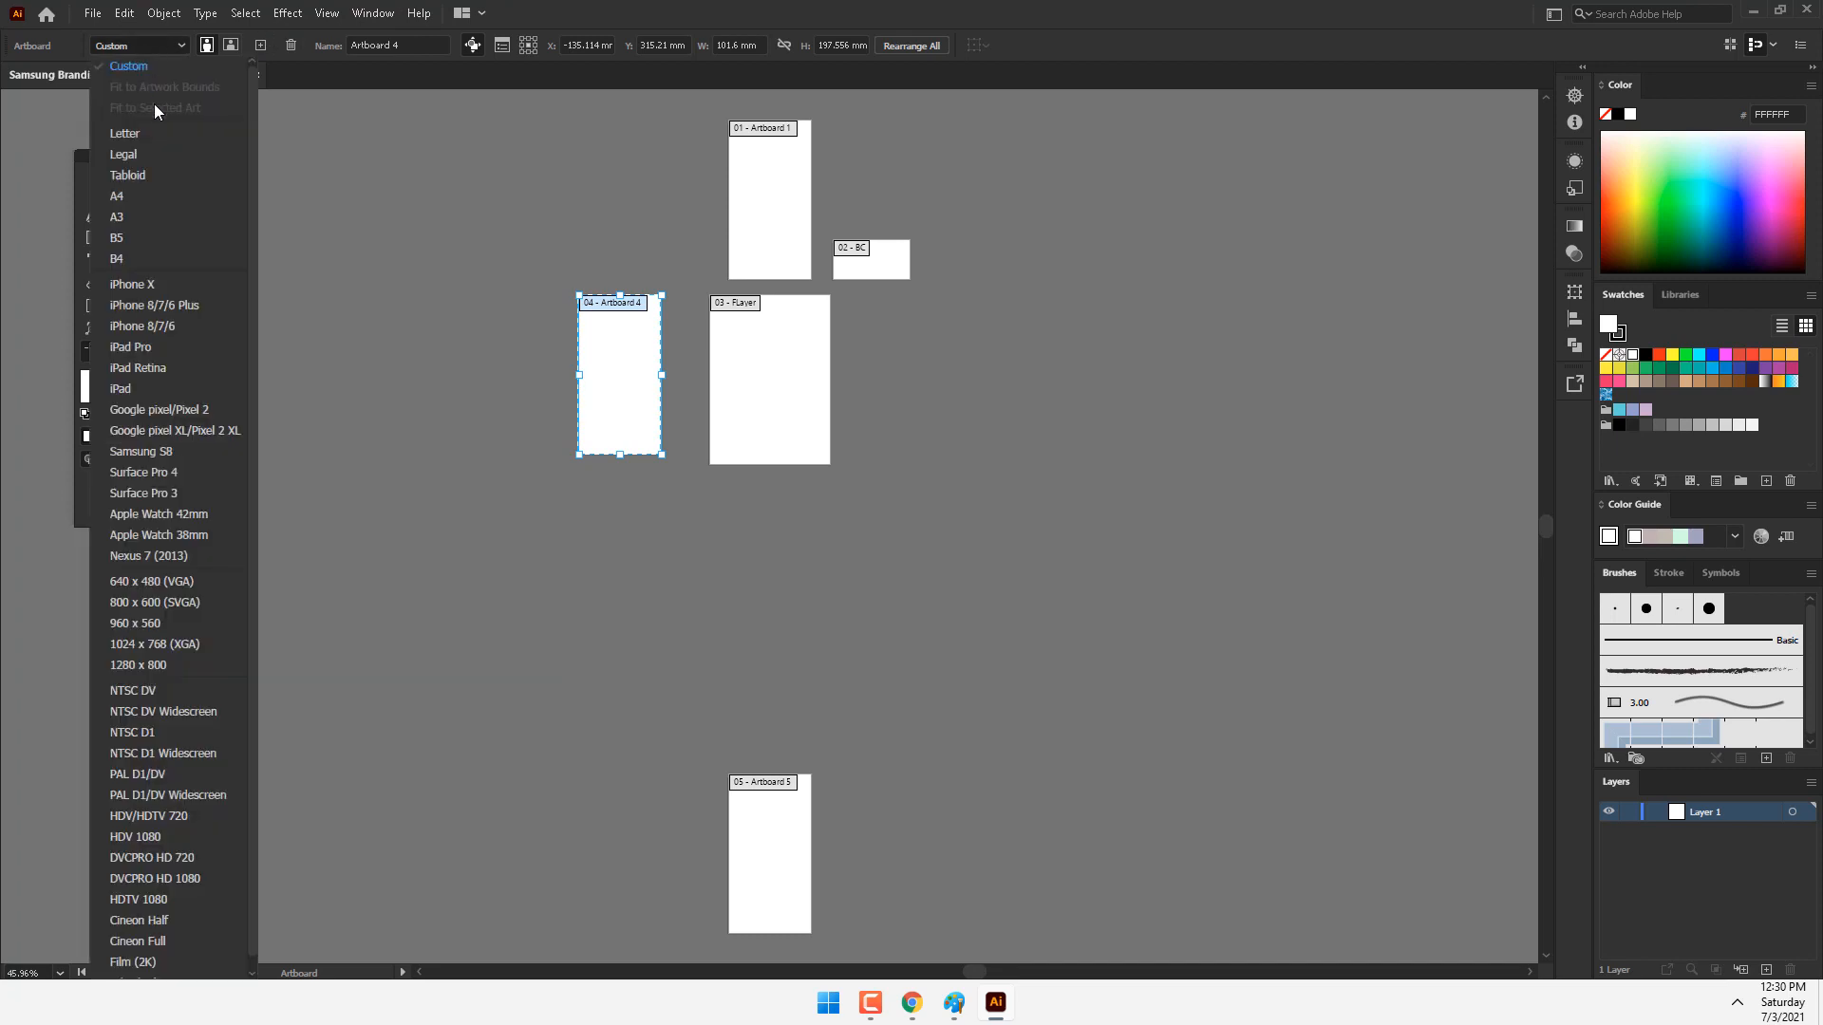
left_click(145, 197)
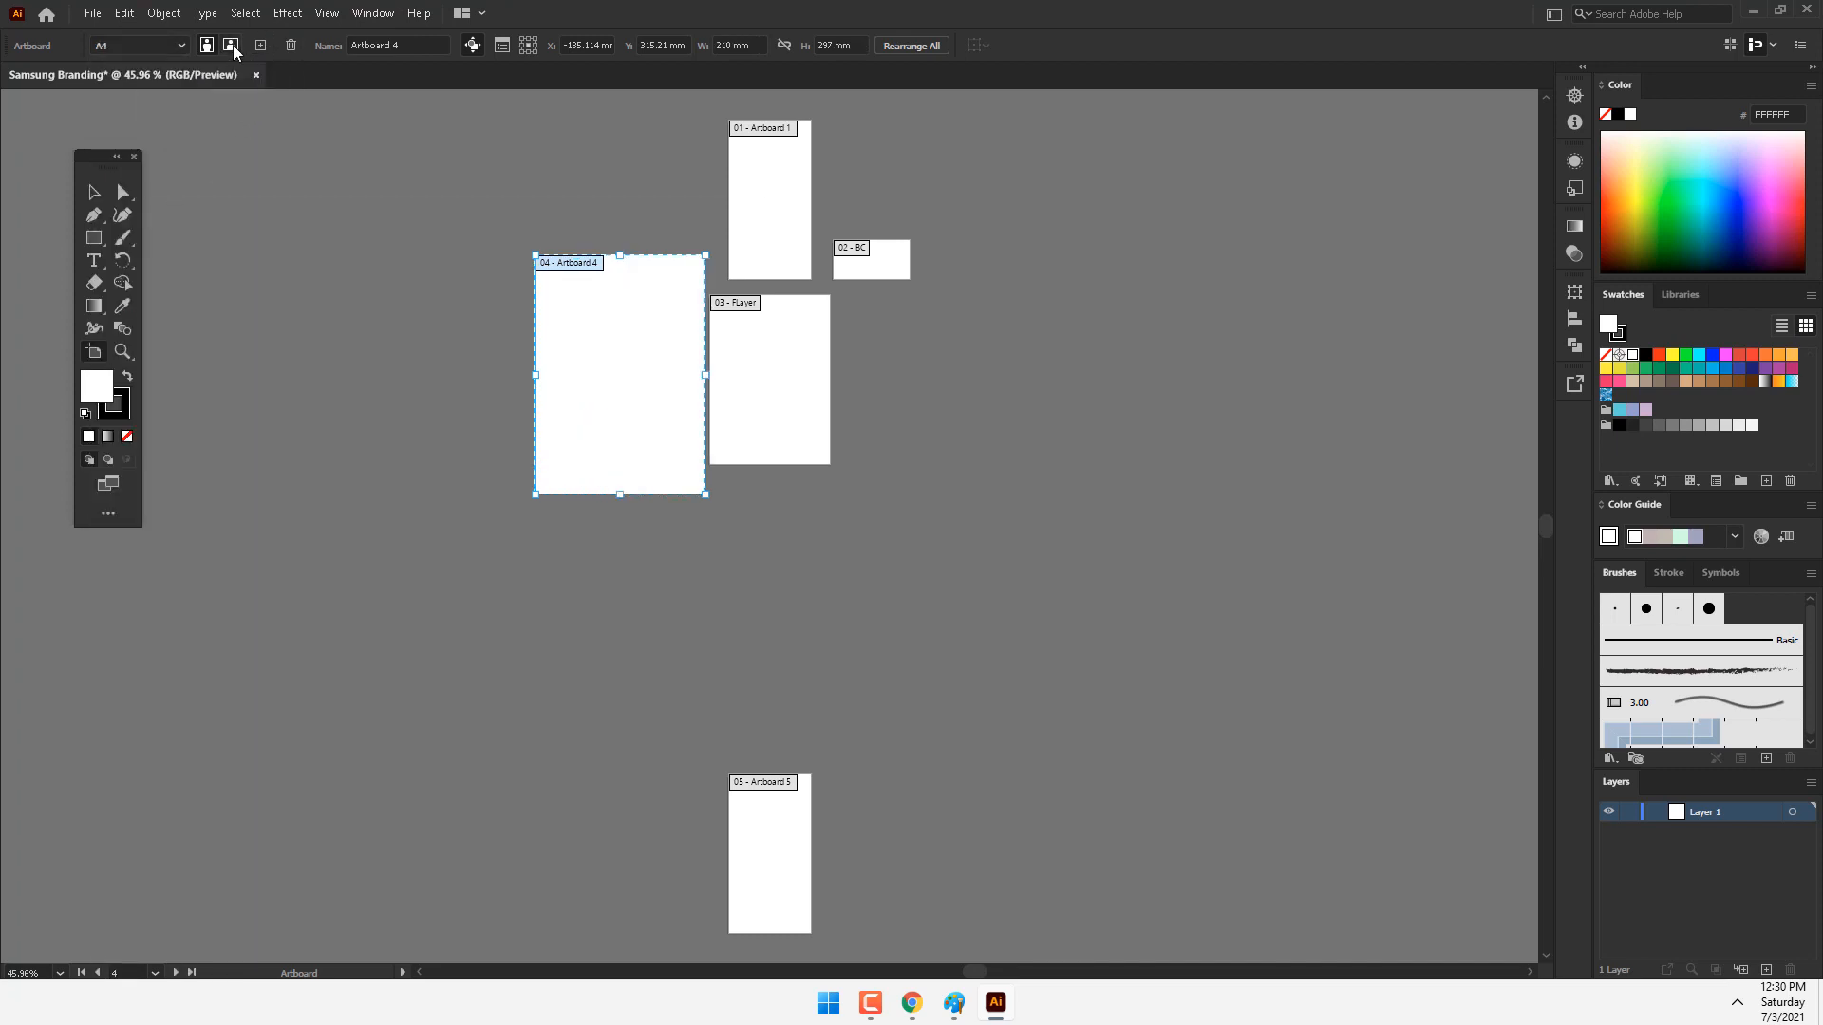
left_click(230, 45)
Shift Artboard 4 further left, clear of the FLayer artboard, and set its width to 300 mm.
left_click_drag(639, 386, 595, 397)
left_click_drag(746, 44, 718, 43)
type("300")
key("Return")
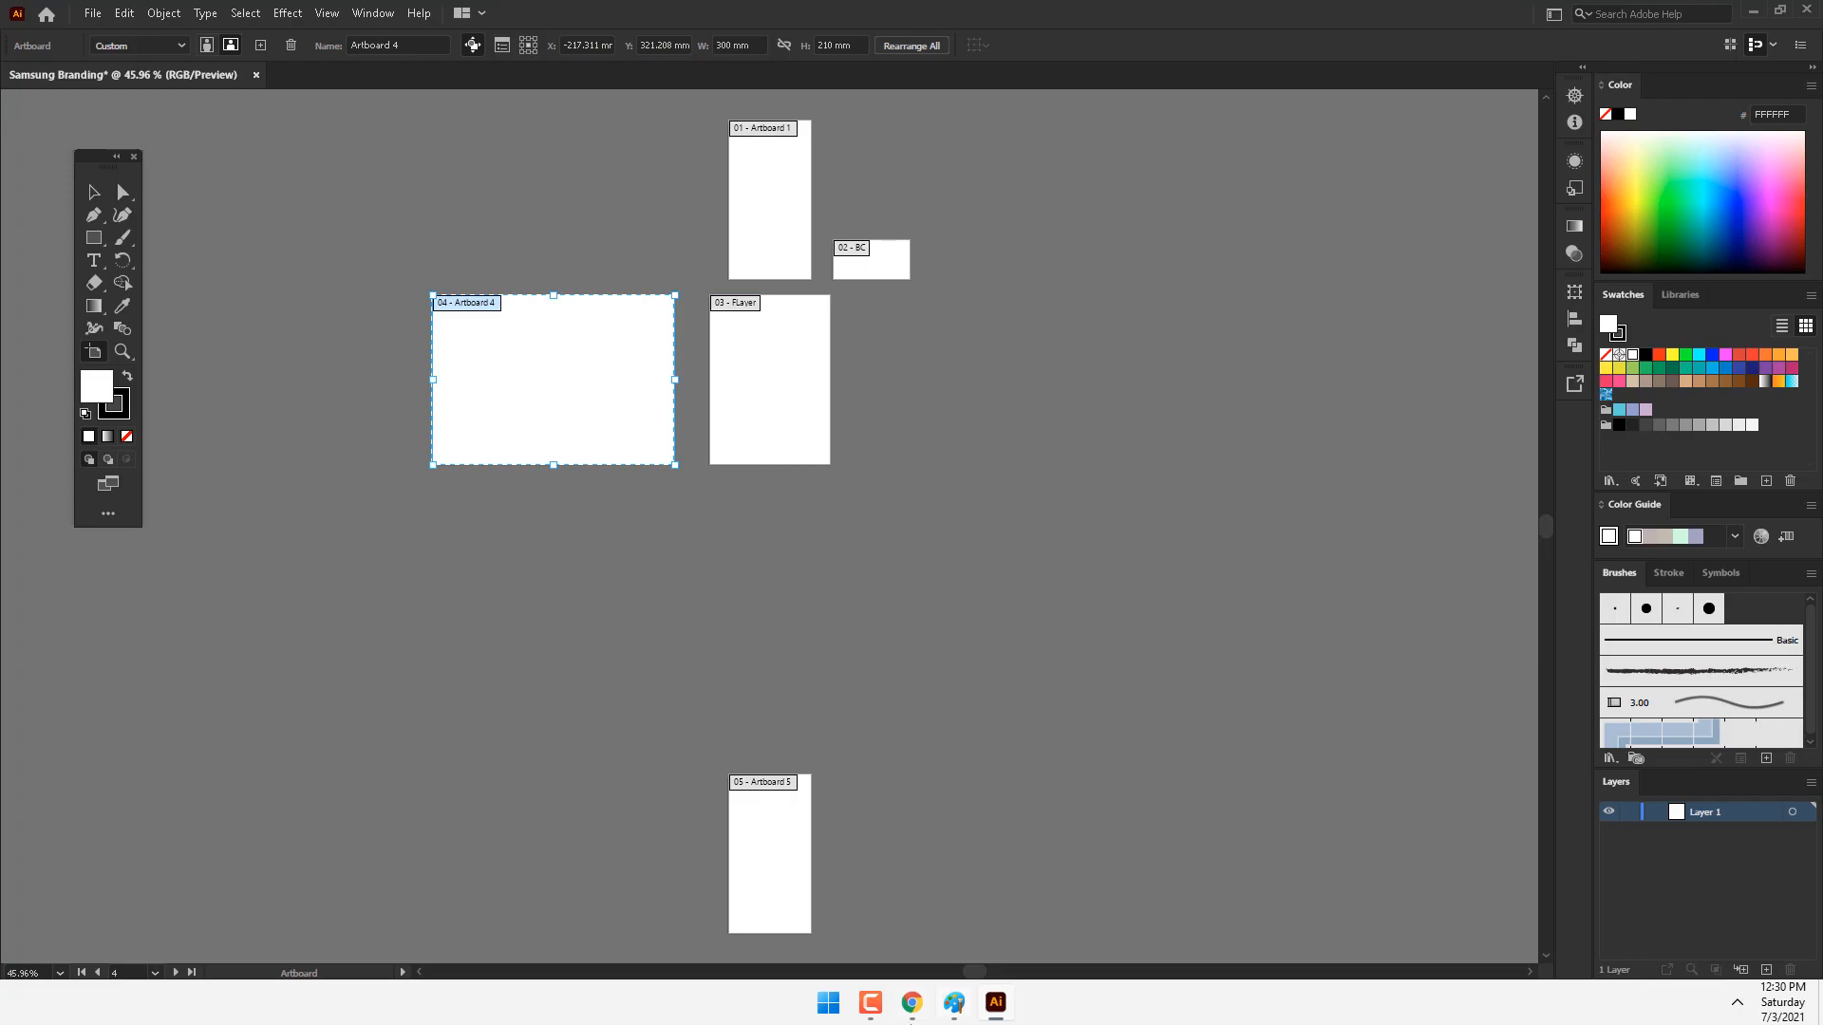
Switch to Chrome and search Google Images for "bruchor design".
left_click(912, 1004)
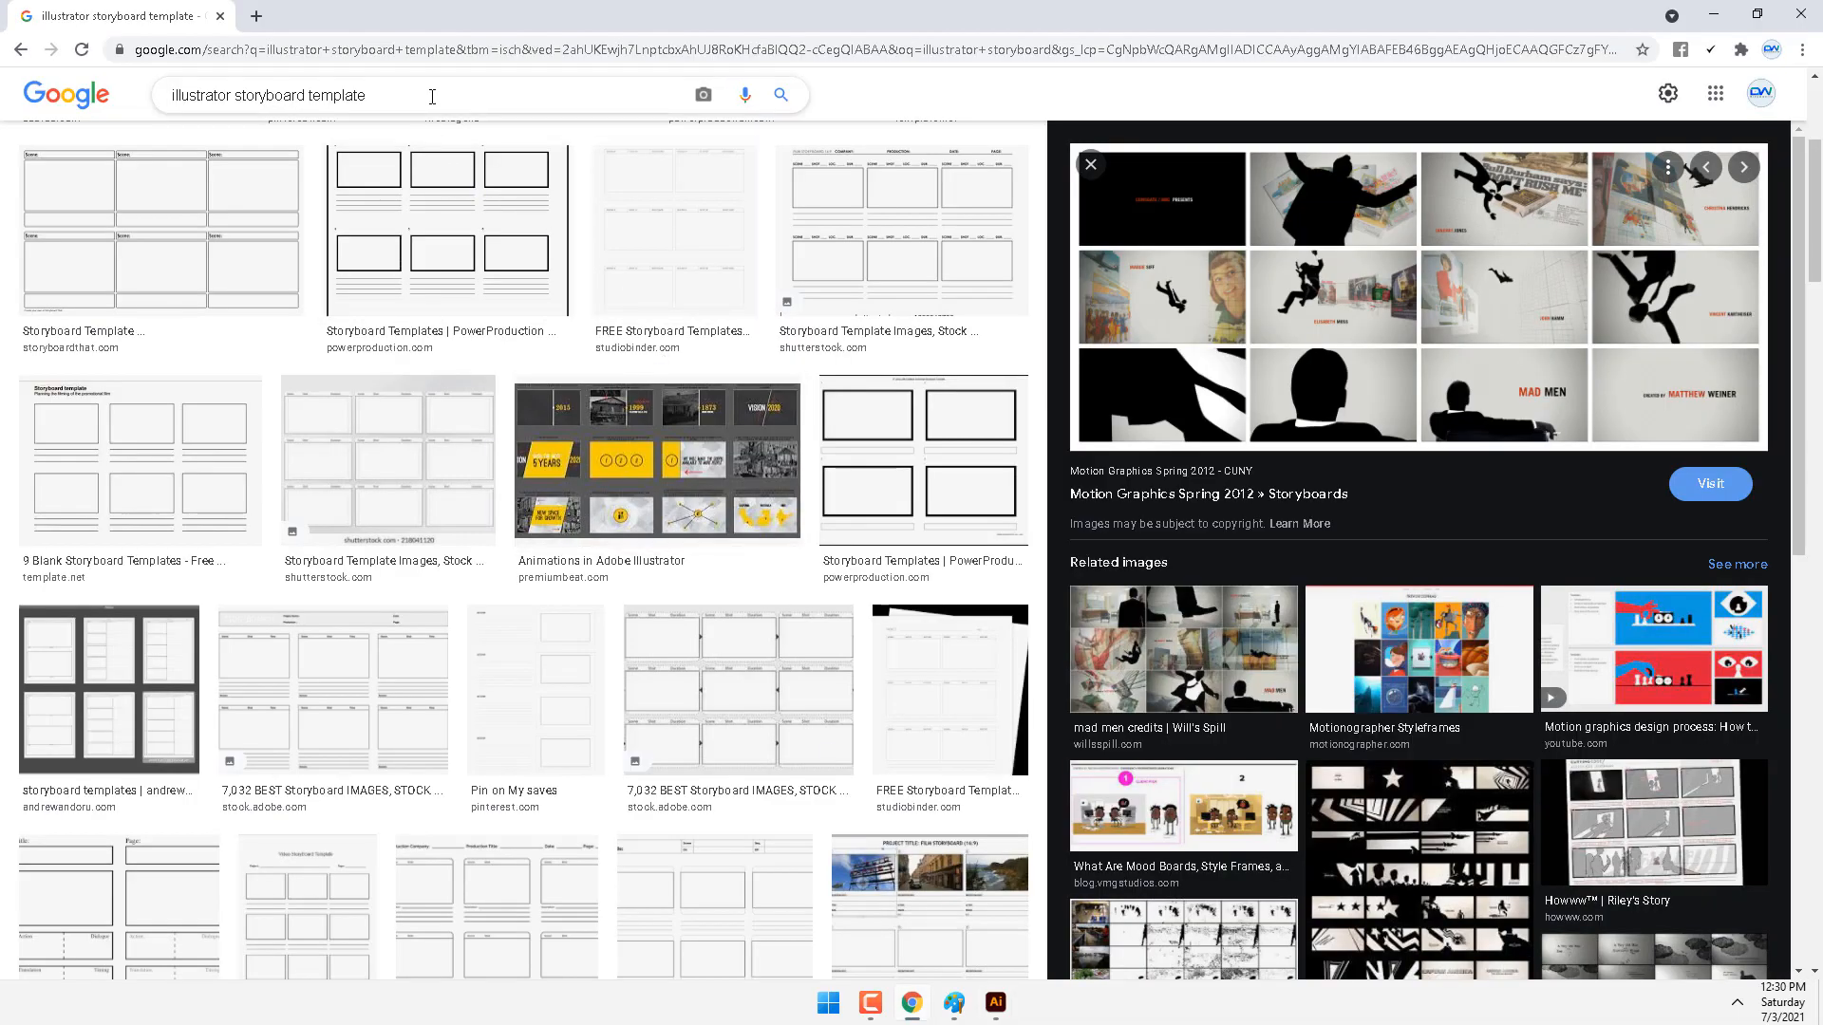
left_click_drag(431, 96, 172, 96)
type("br")
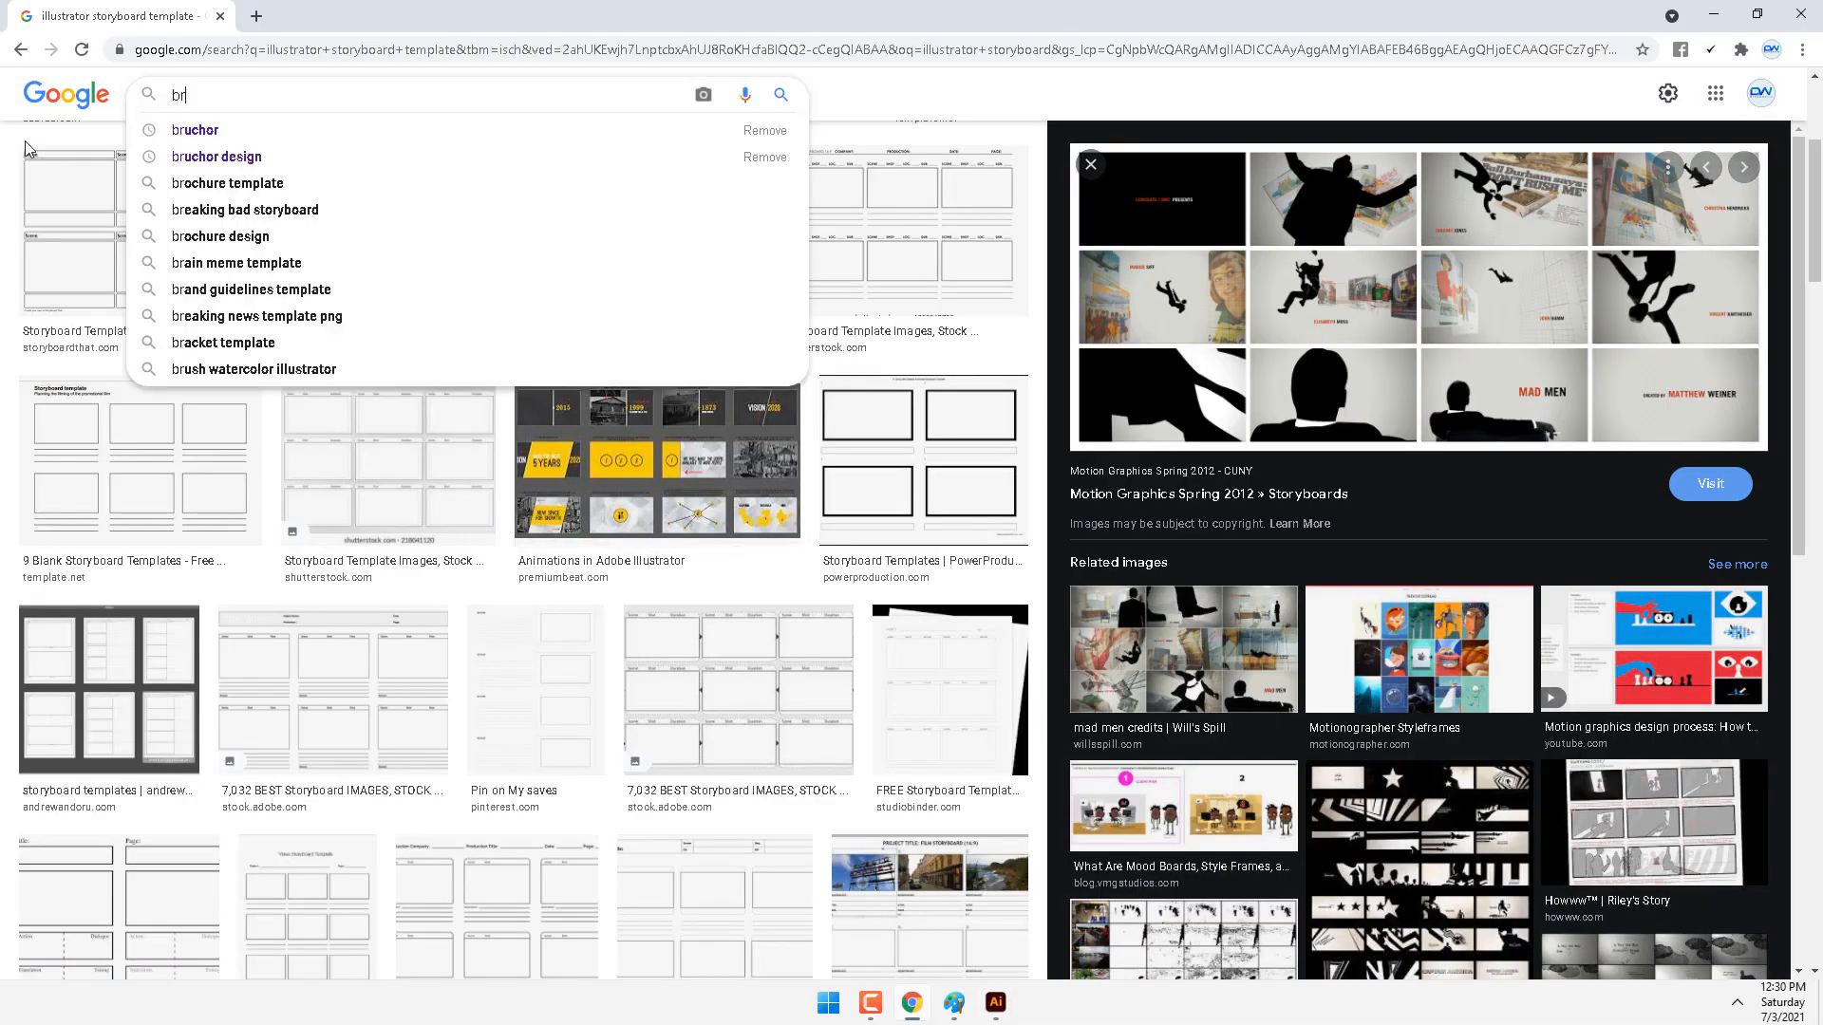
type("uchor")
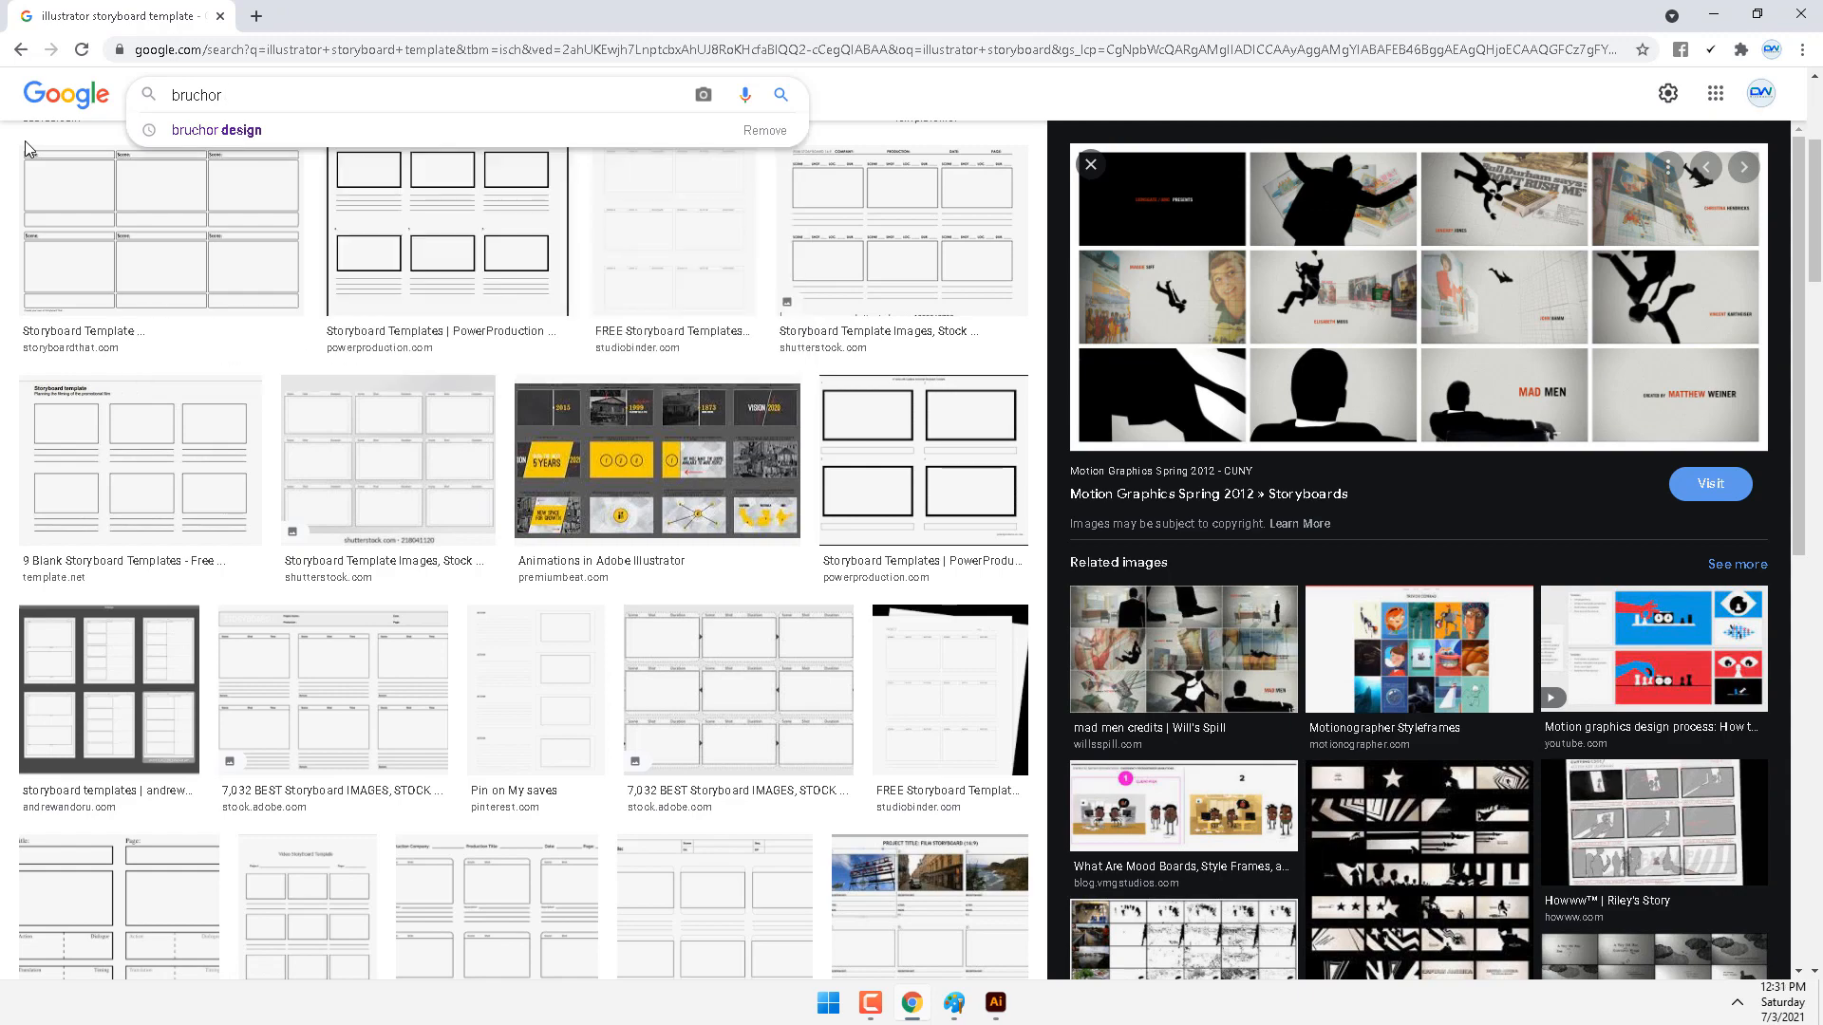
key("Down")
key("Return")
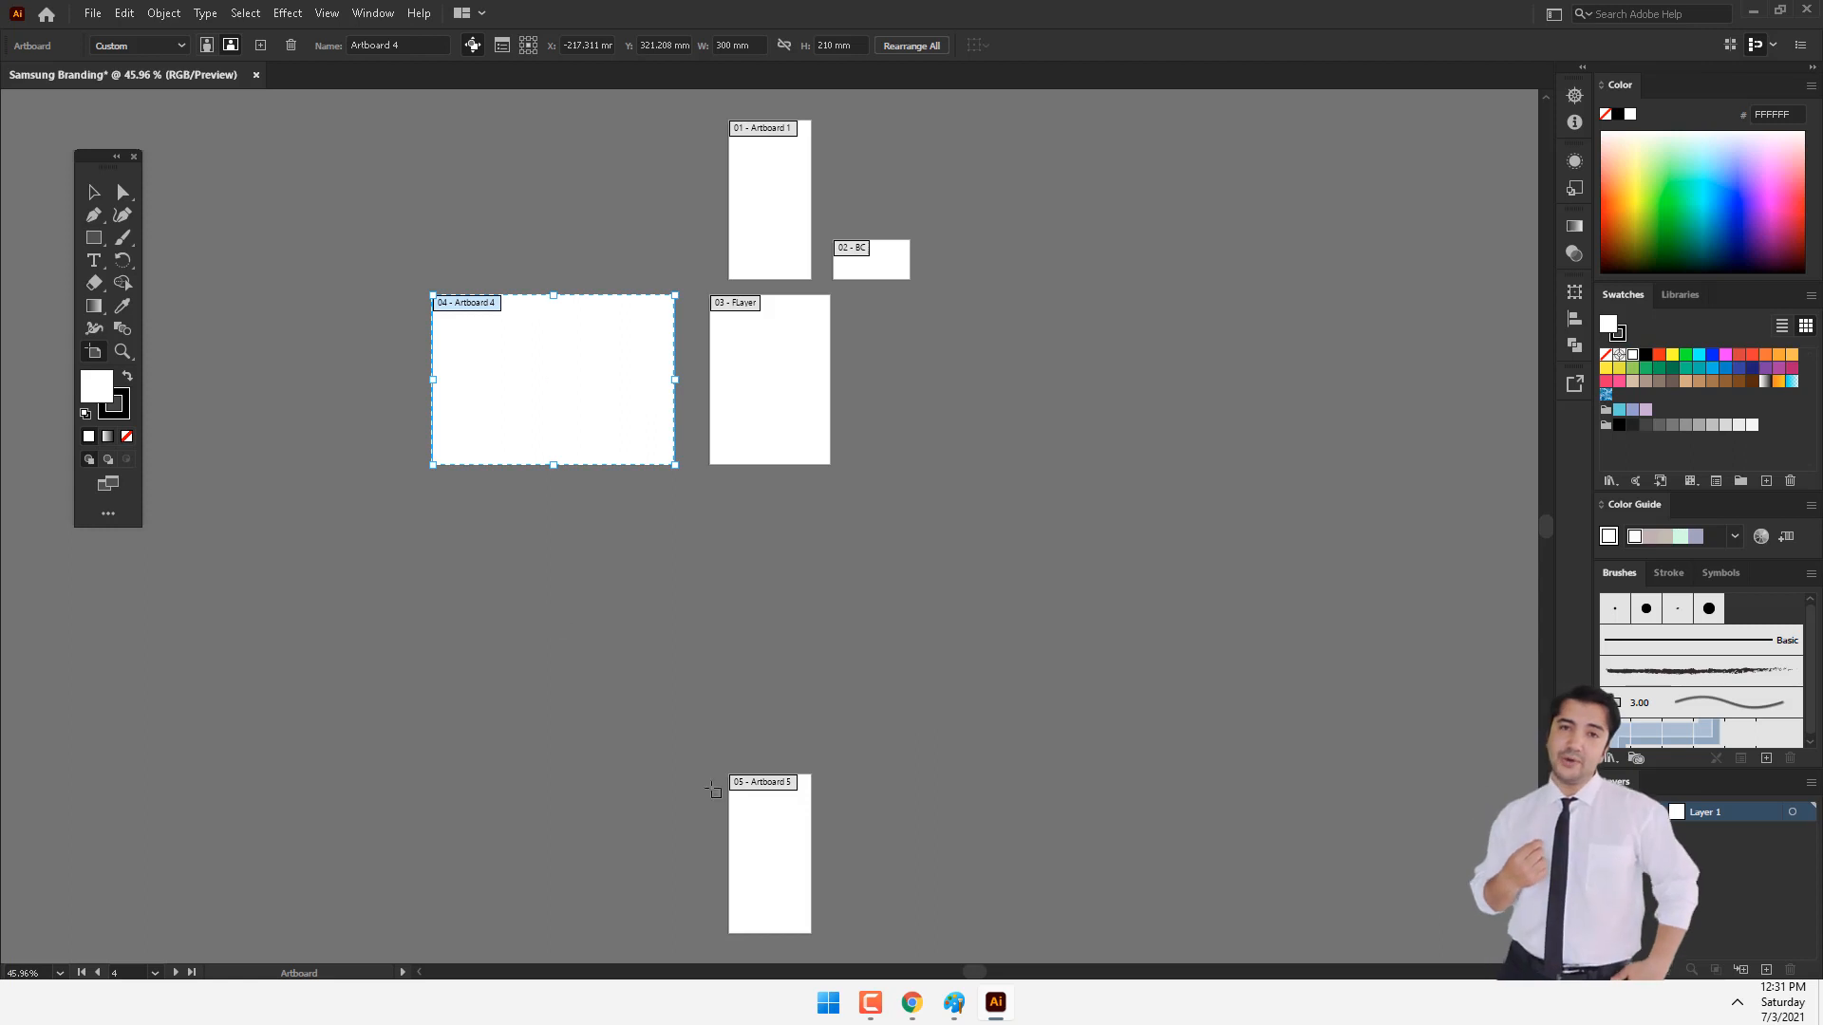
Move Artboard 5 up directly below the FLayer artboard, and move Artboard 1 over above Artboard 4.
left_click_drag(783, 838, 768, 543)
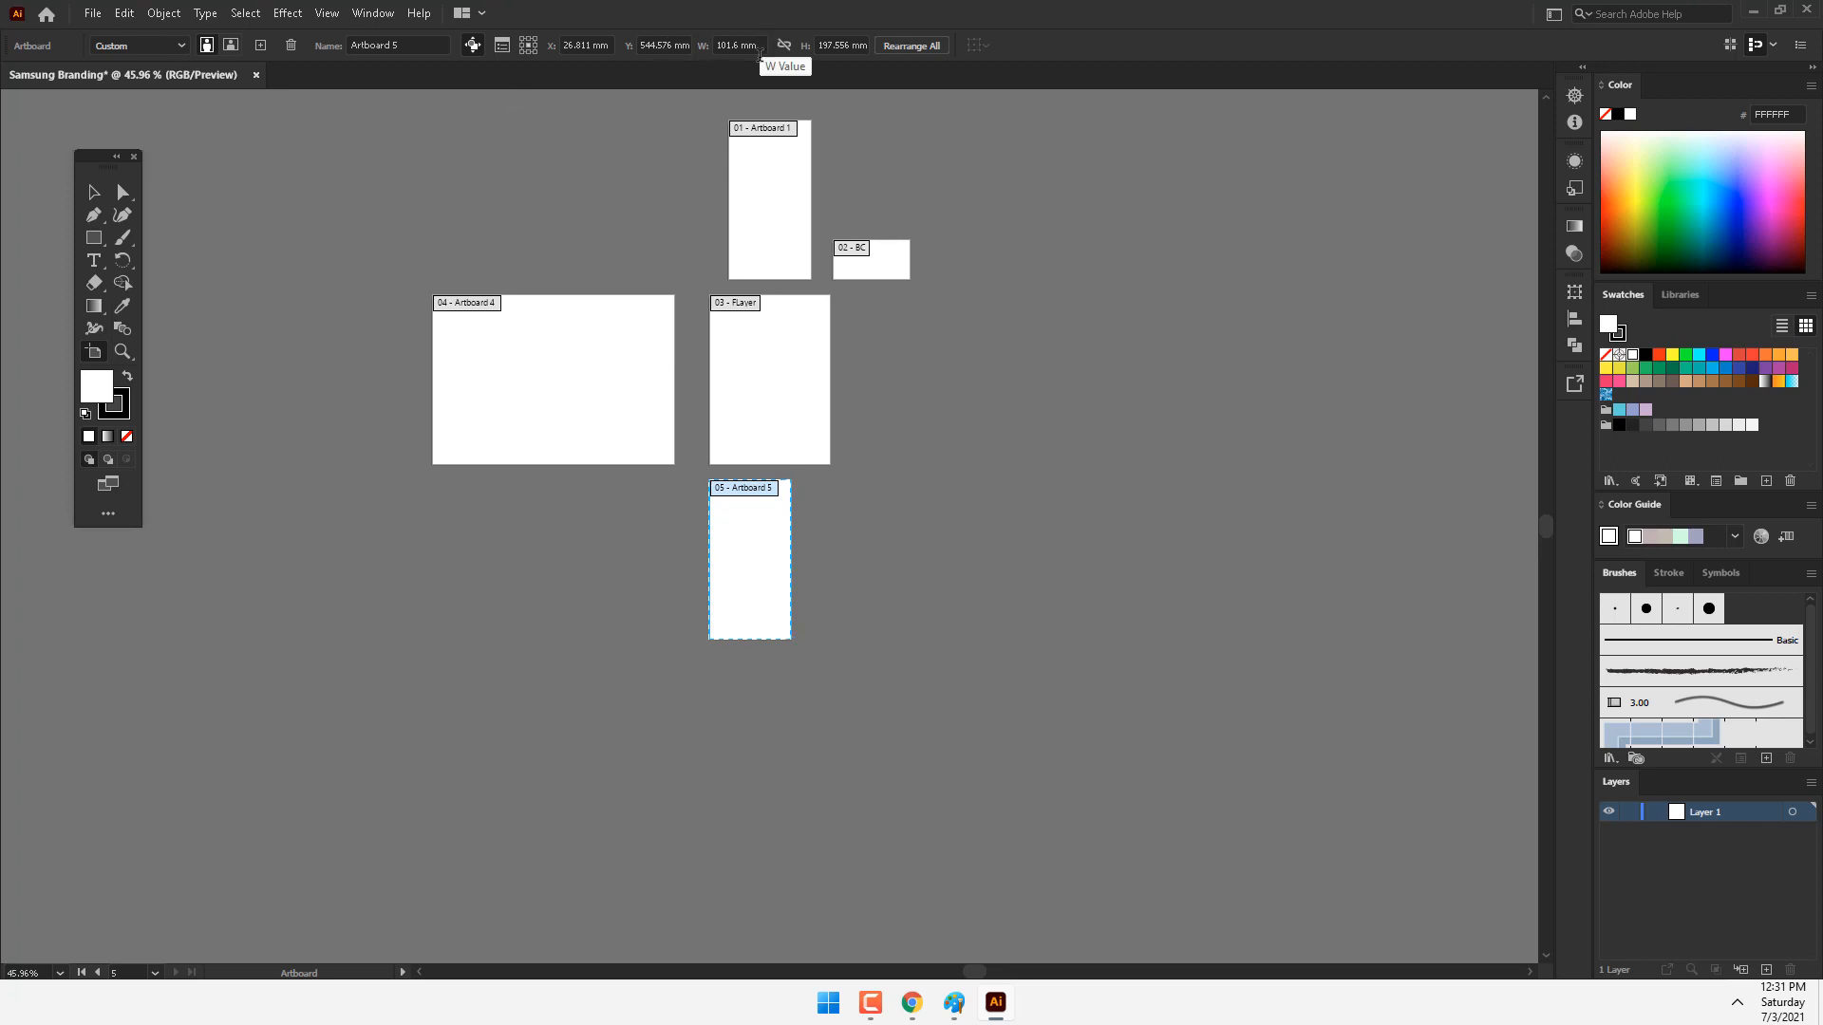
left_click(751, 201)
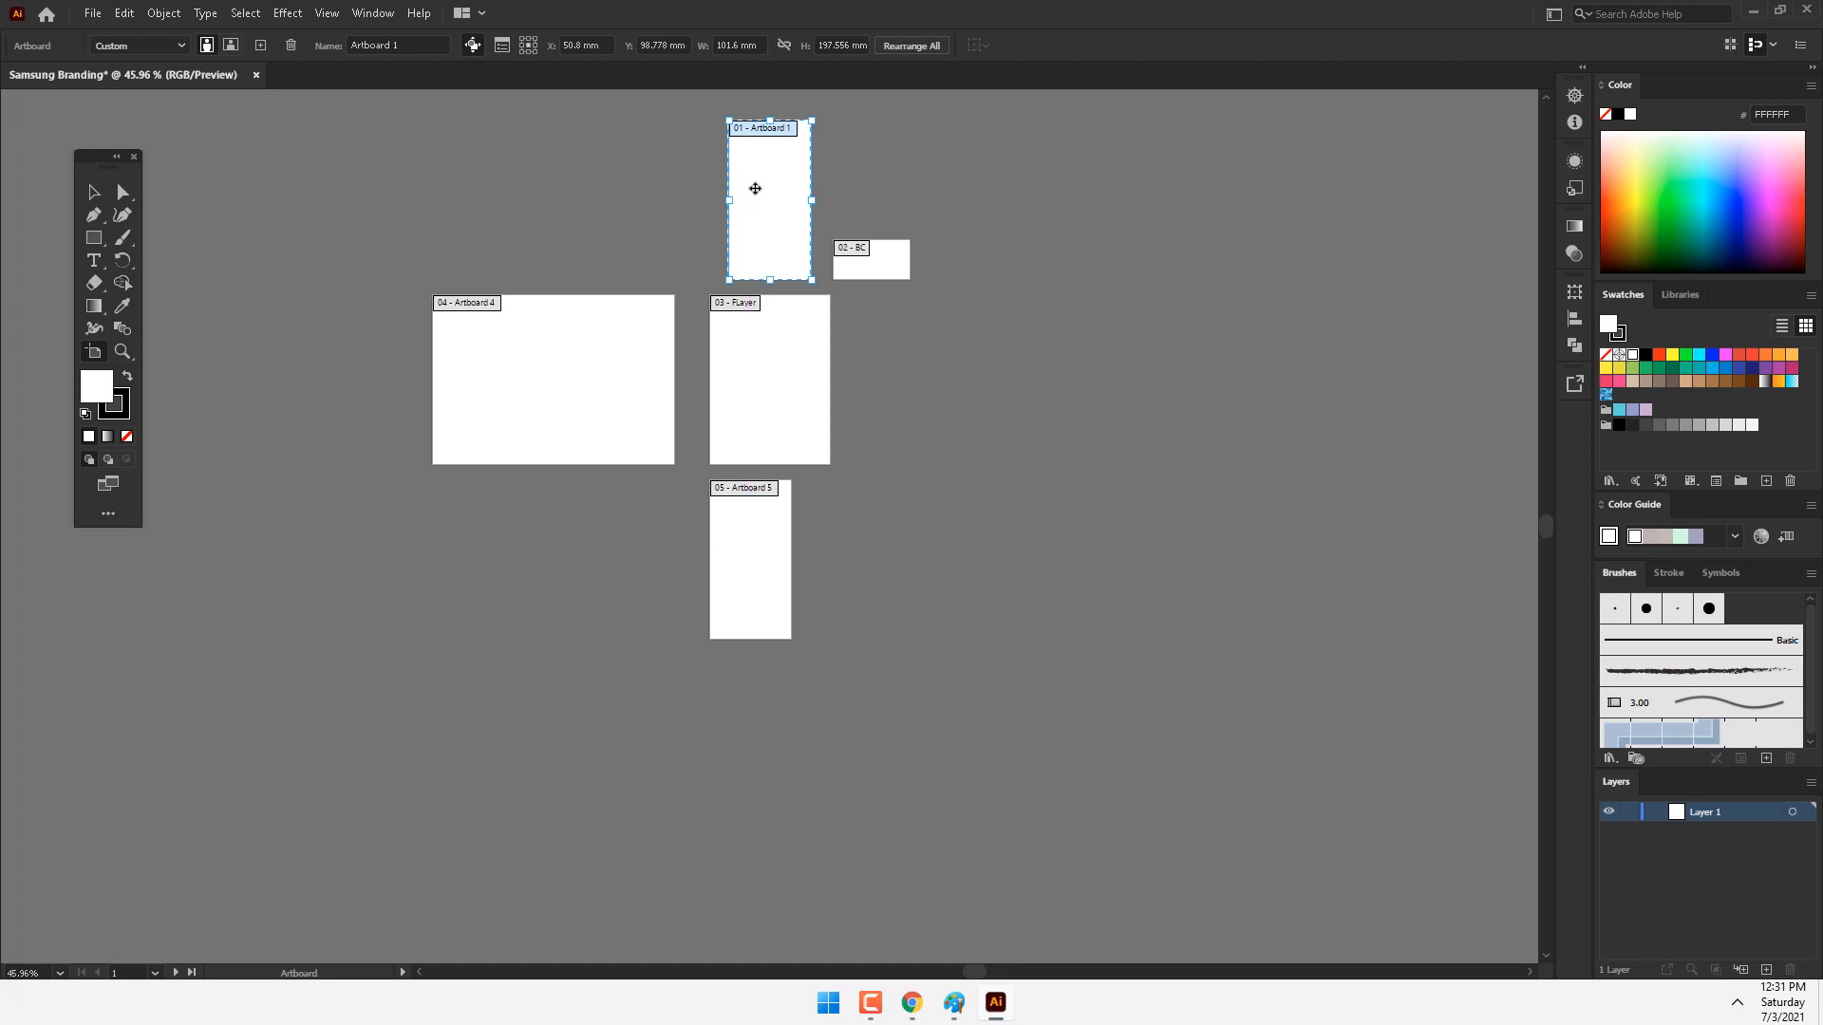
left_click_drag(755, 188, 564, 188)
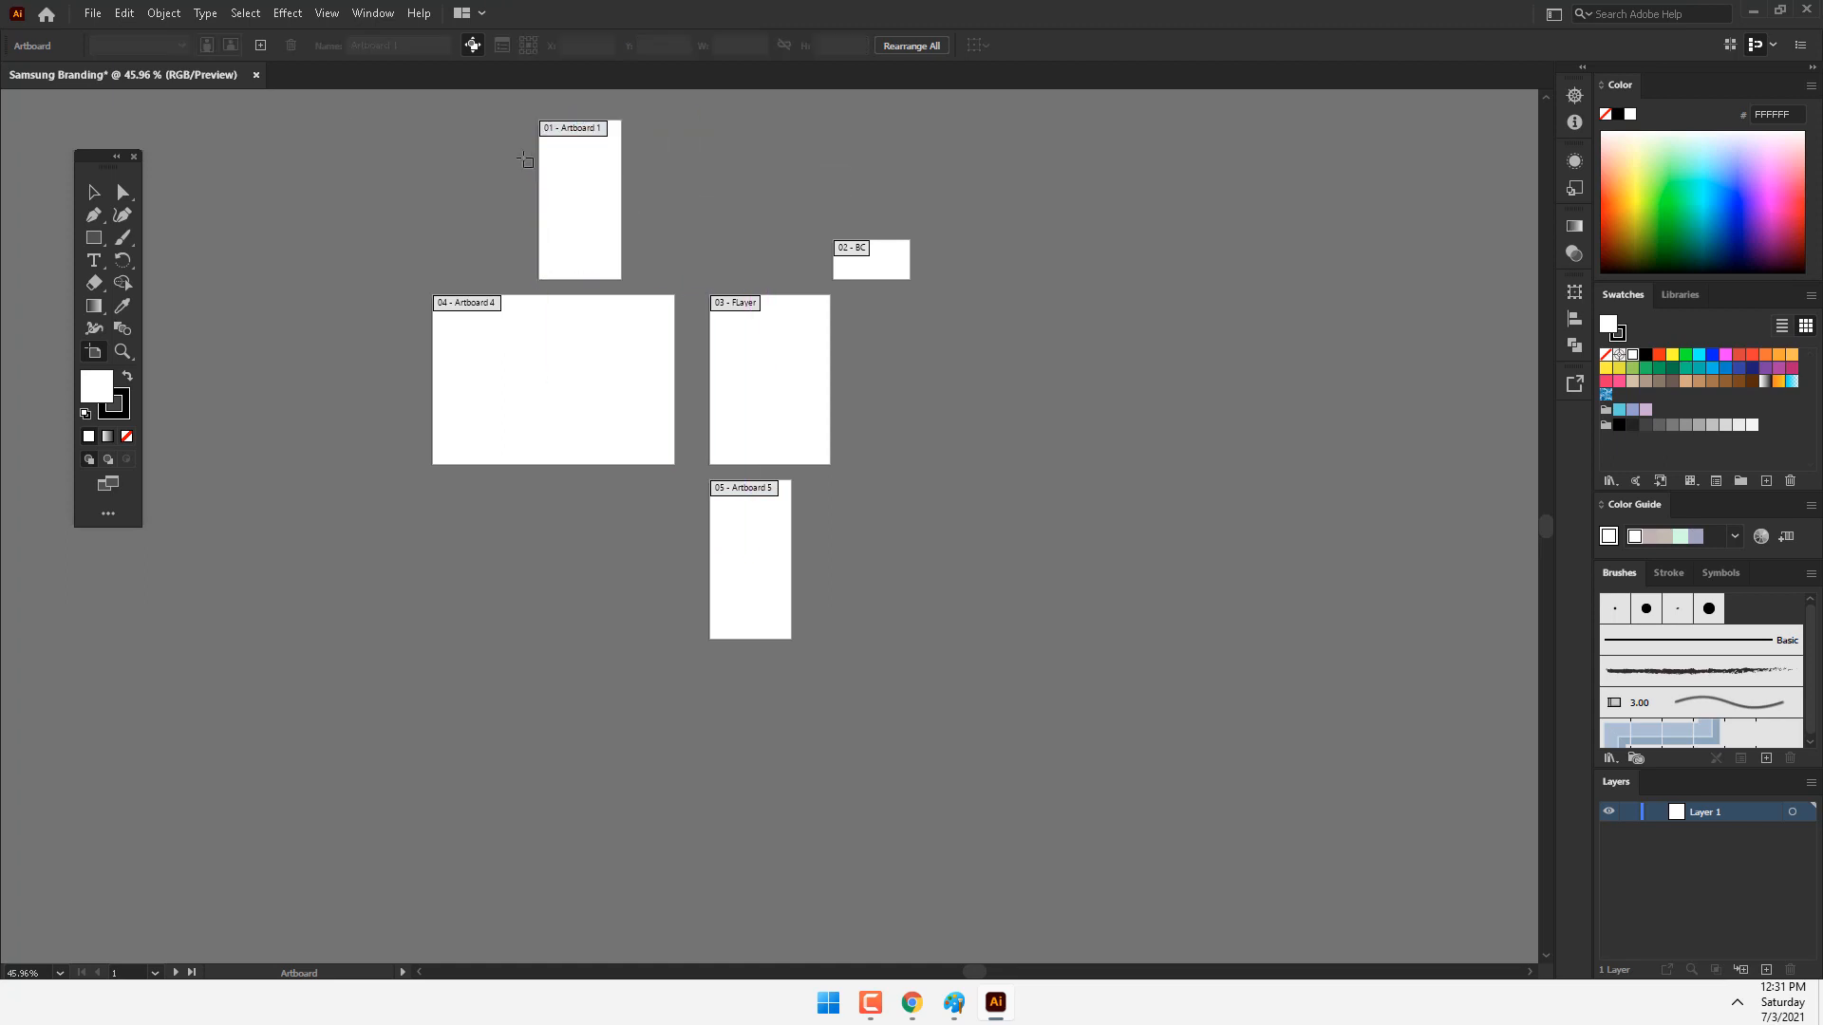
Resize Artboard 1 to the A4 preset with its height set to 210 mm, and move it to the right of the FLayer artboard.
left_click(578, 191)
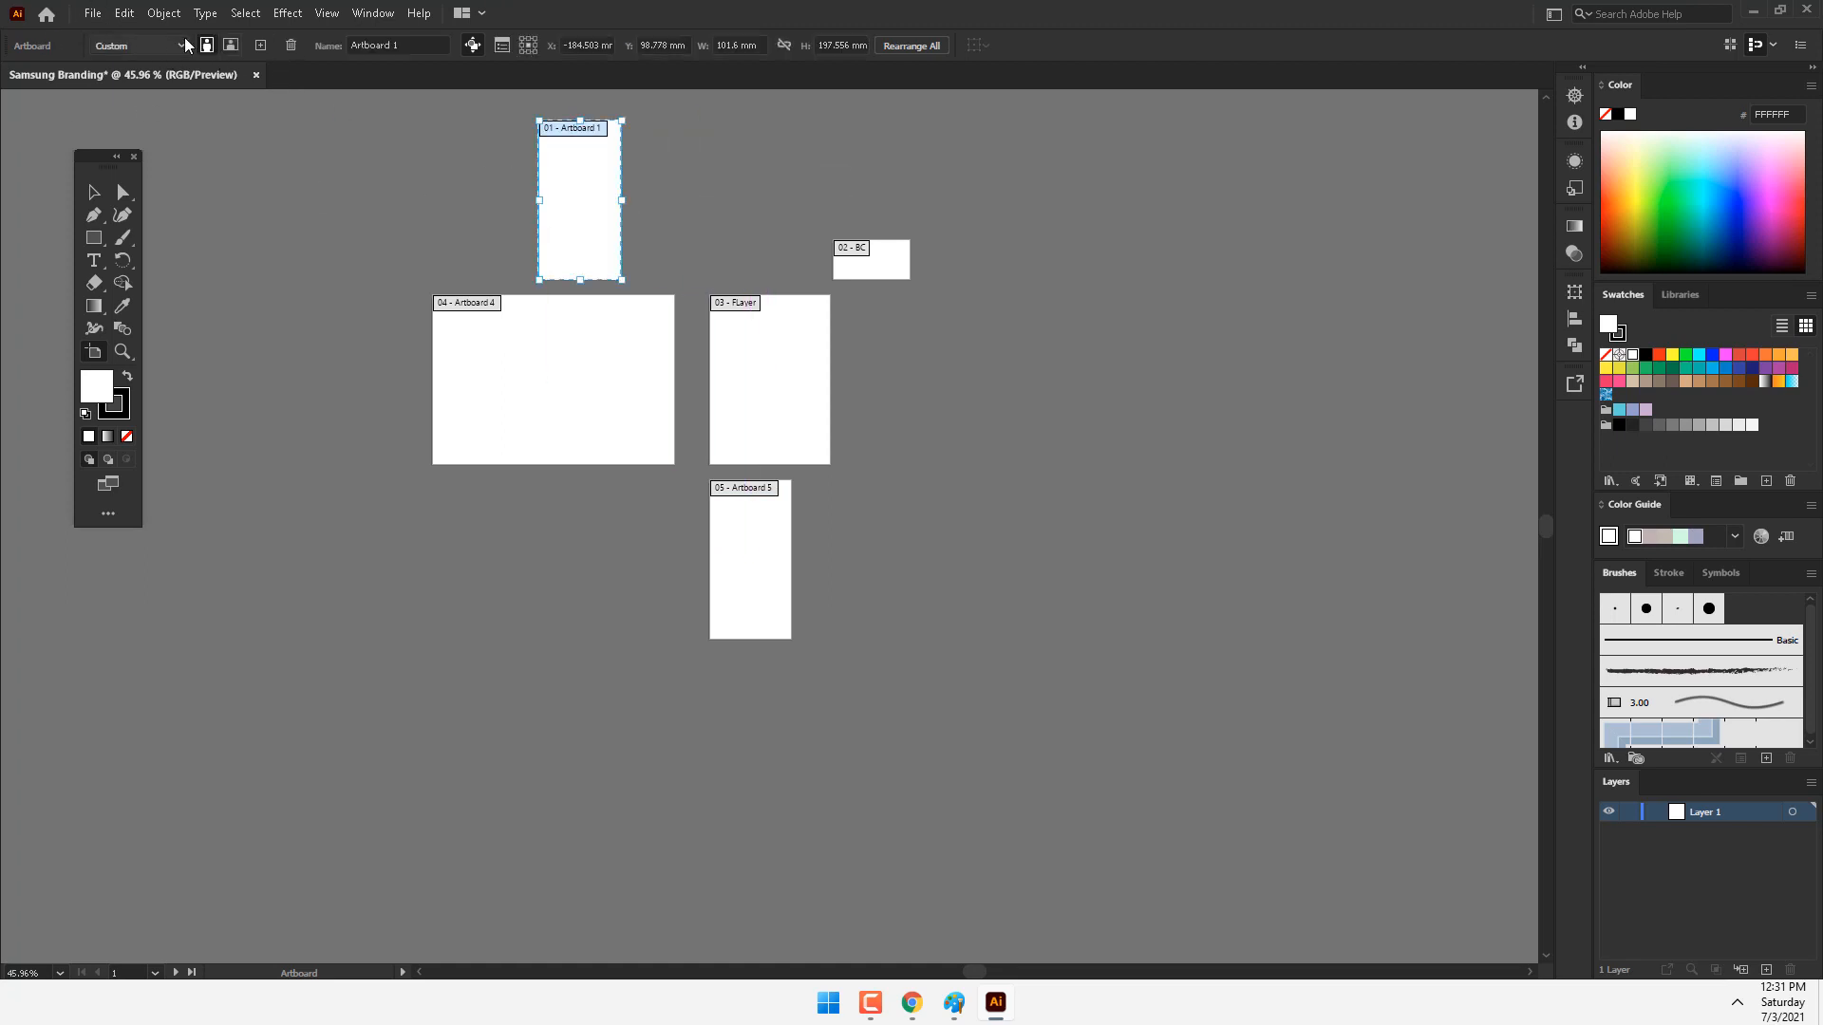
left_click(186, 45)
left_click(133, 195)
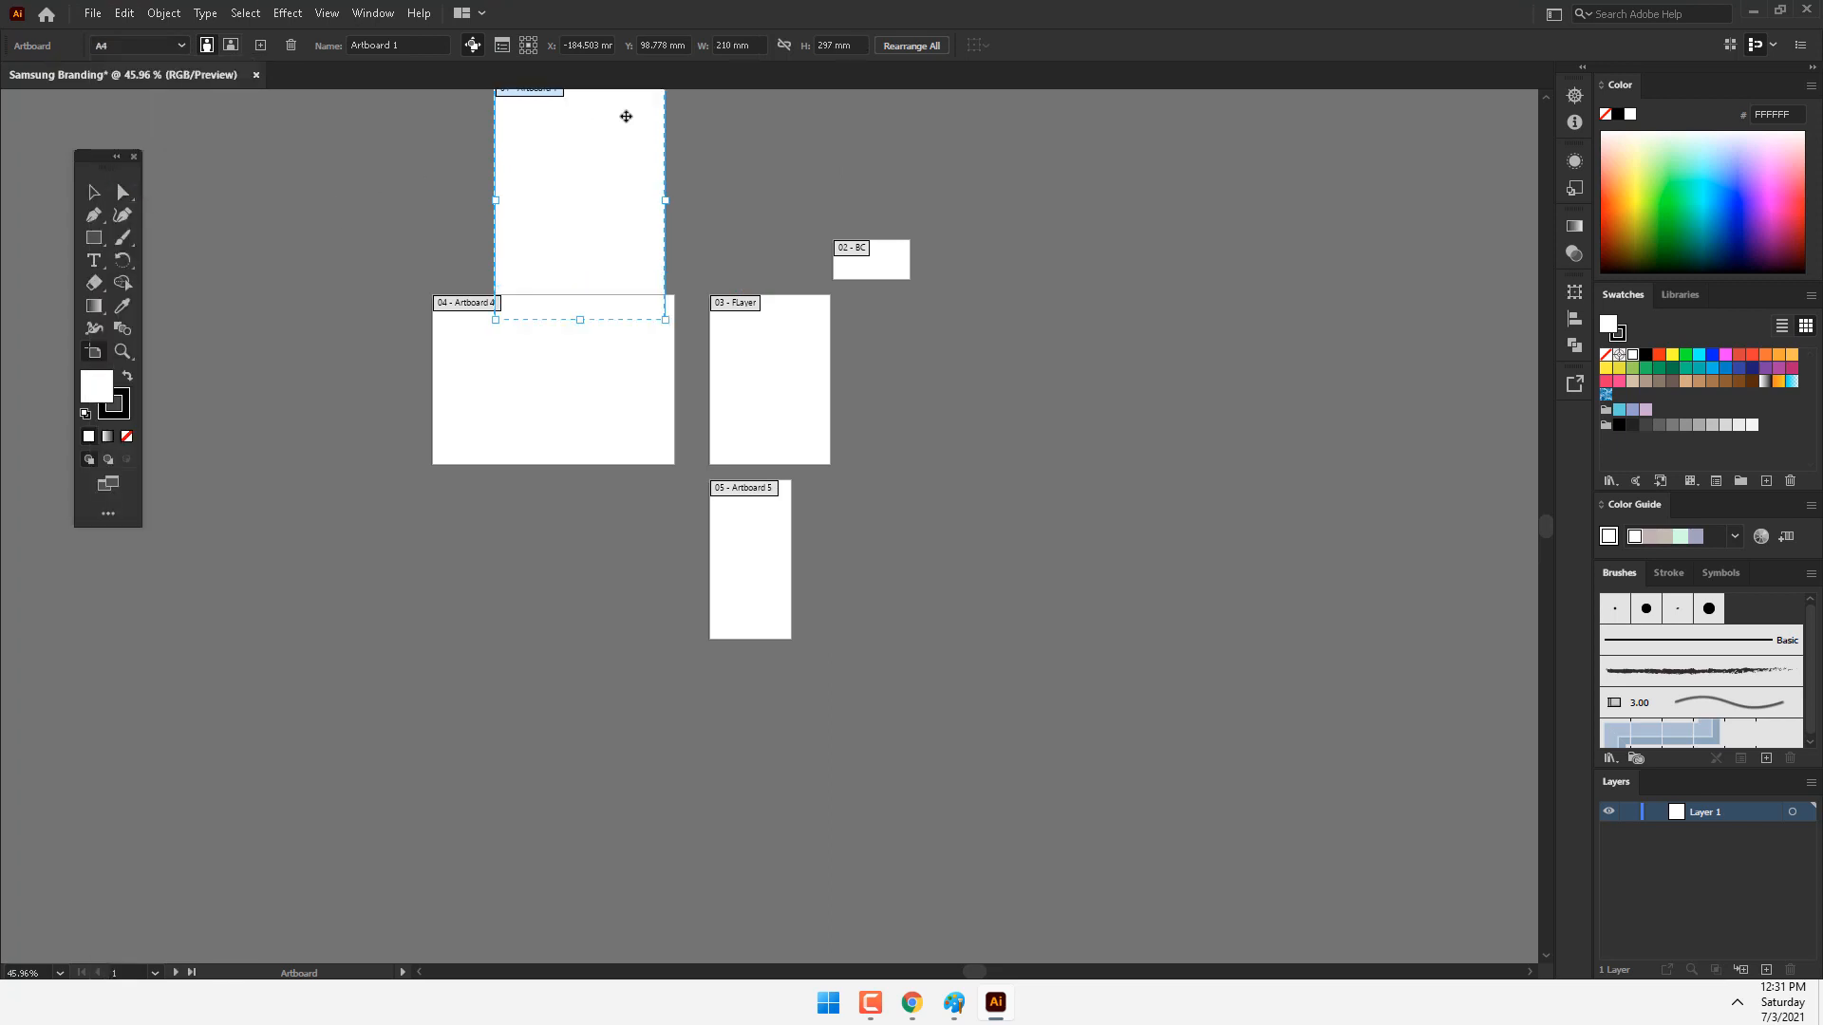
left_click_drag(858, 45, 772, 40)
type("210")
key("Return")
left_click_drag(537, 248, 913, 445)
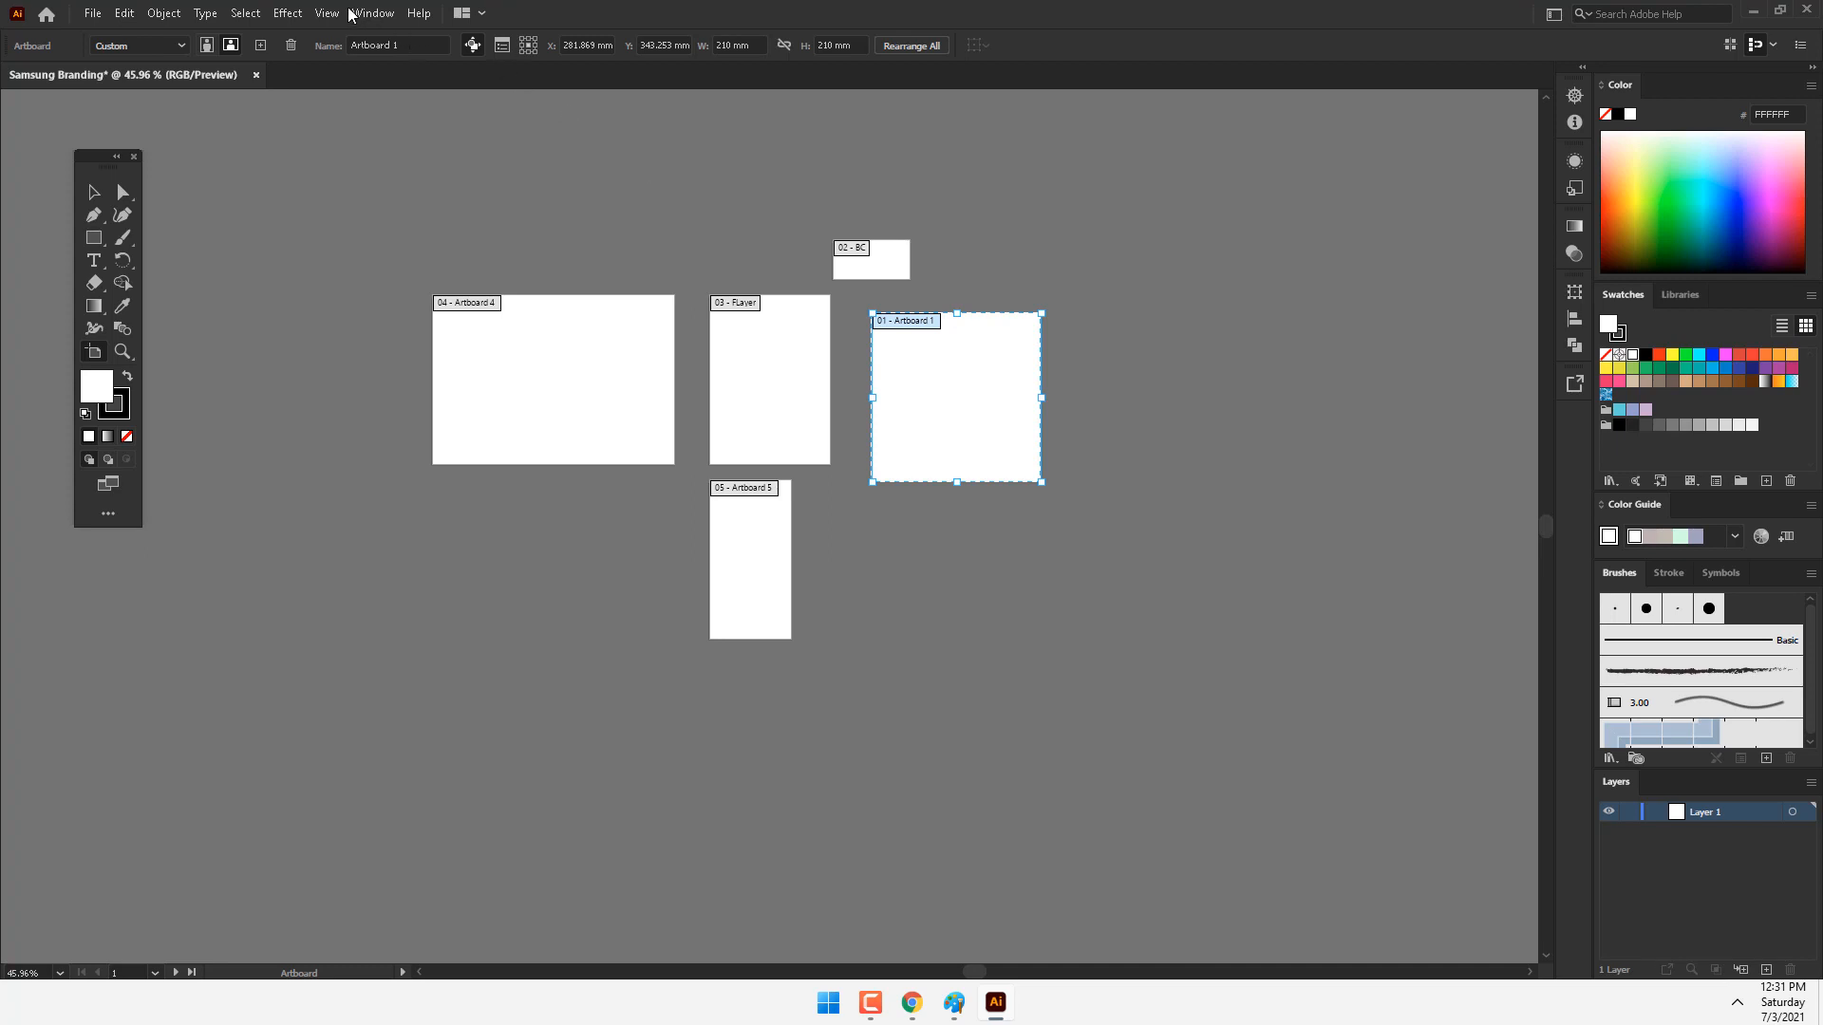
left_click(373, 14)
mouse_move(486, 98)
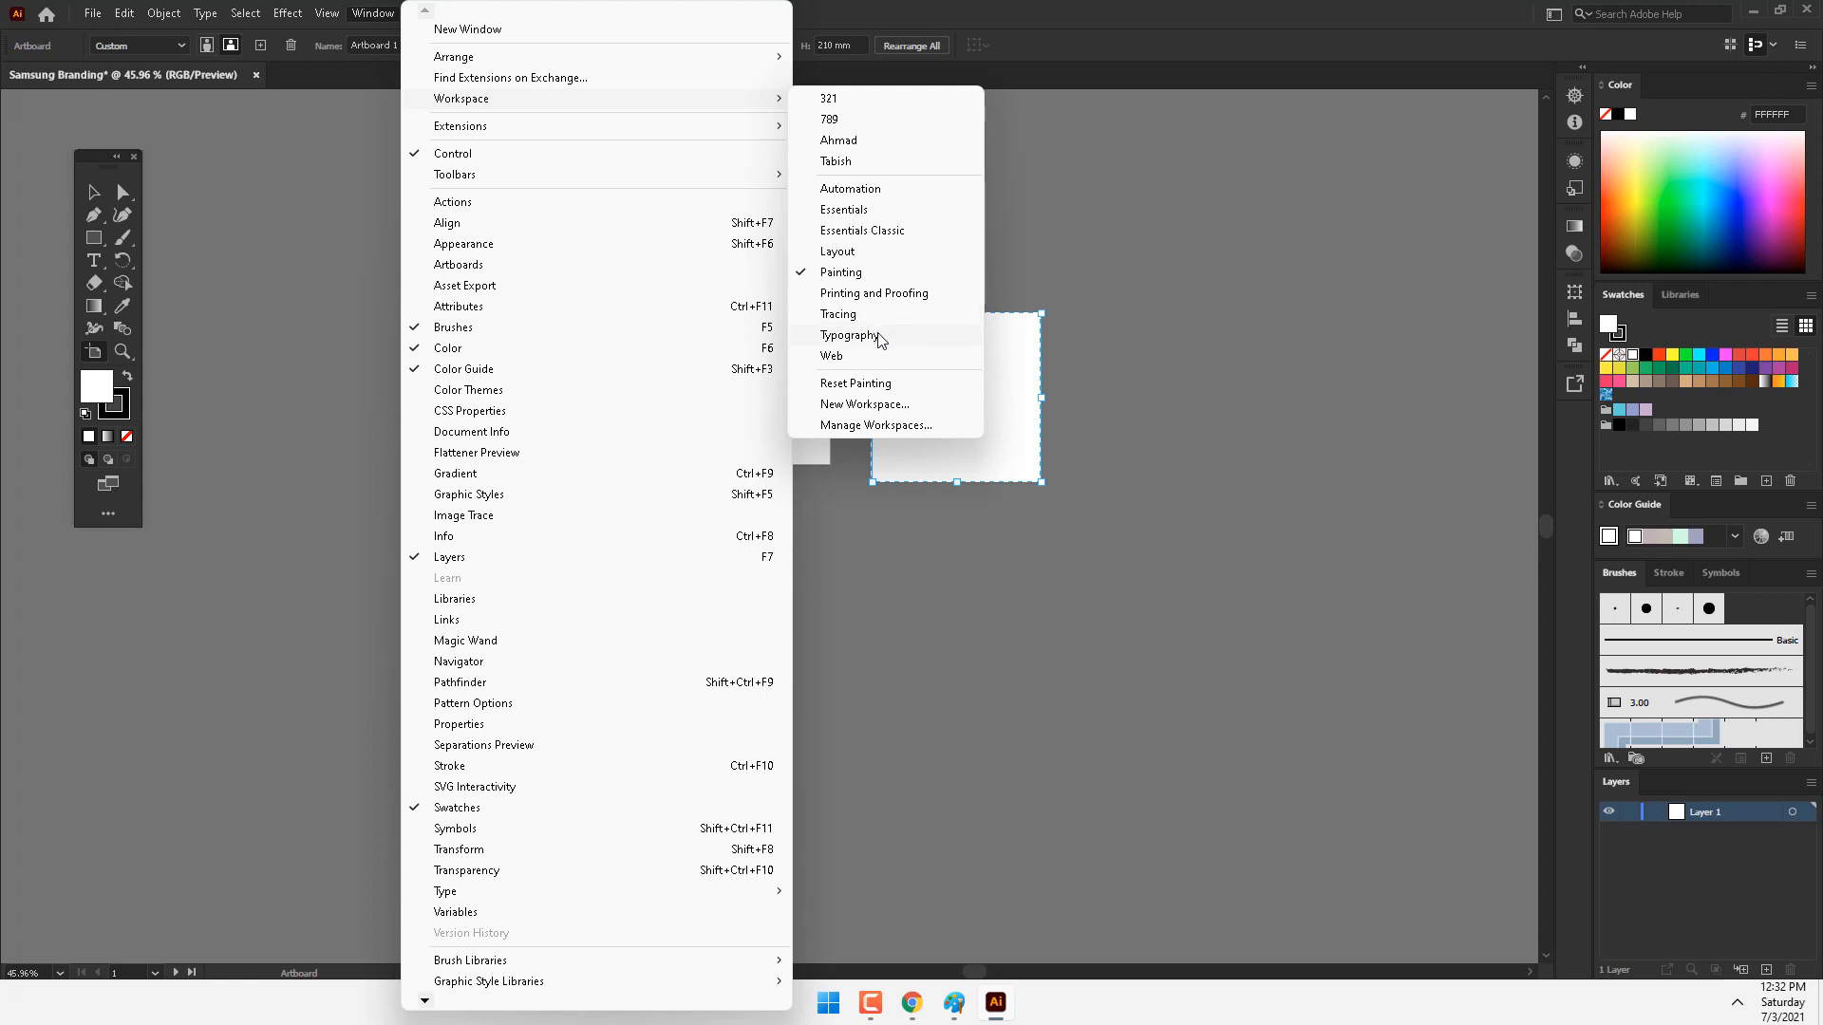
left_click(1083, 9)
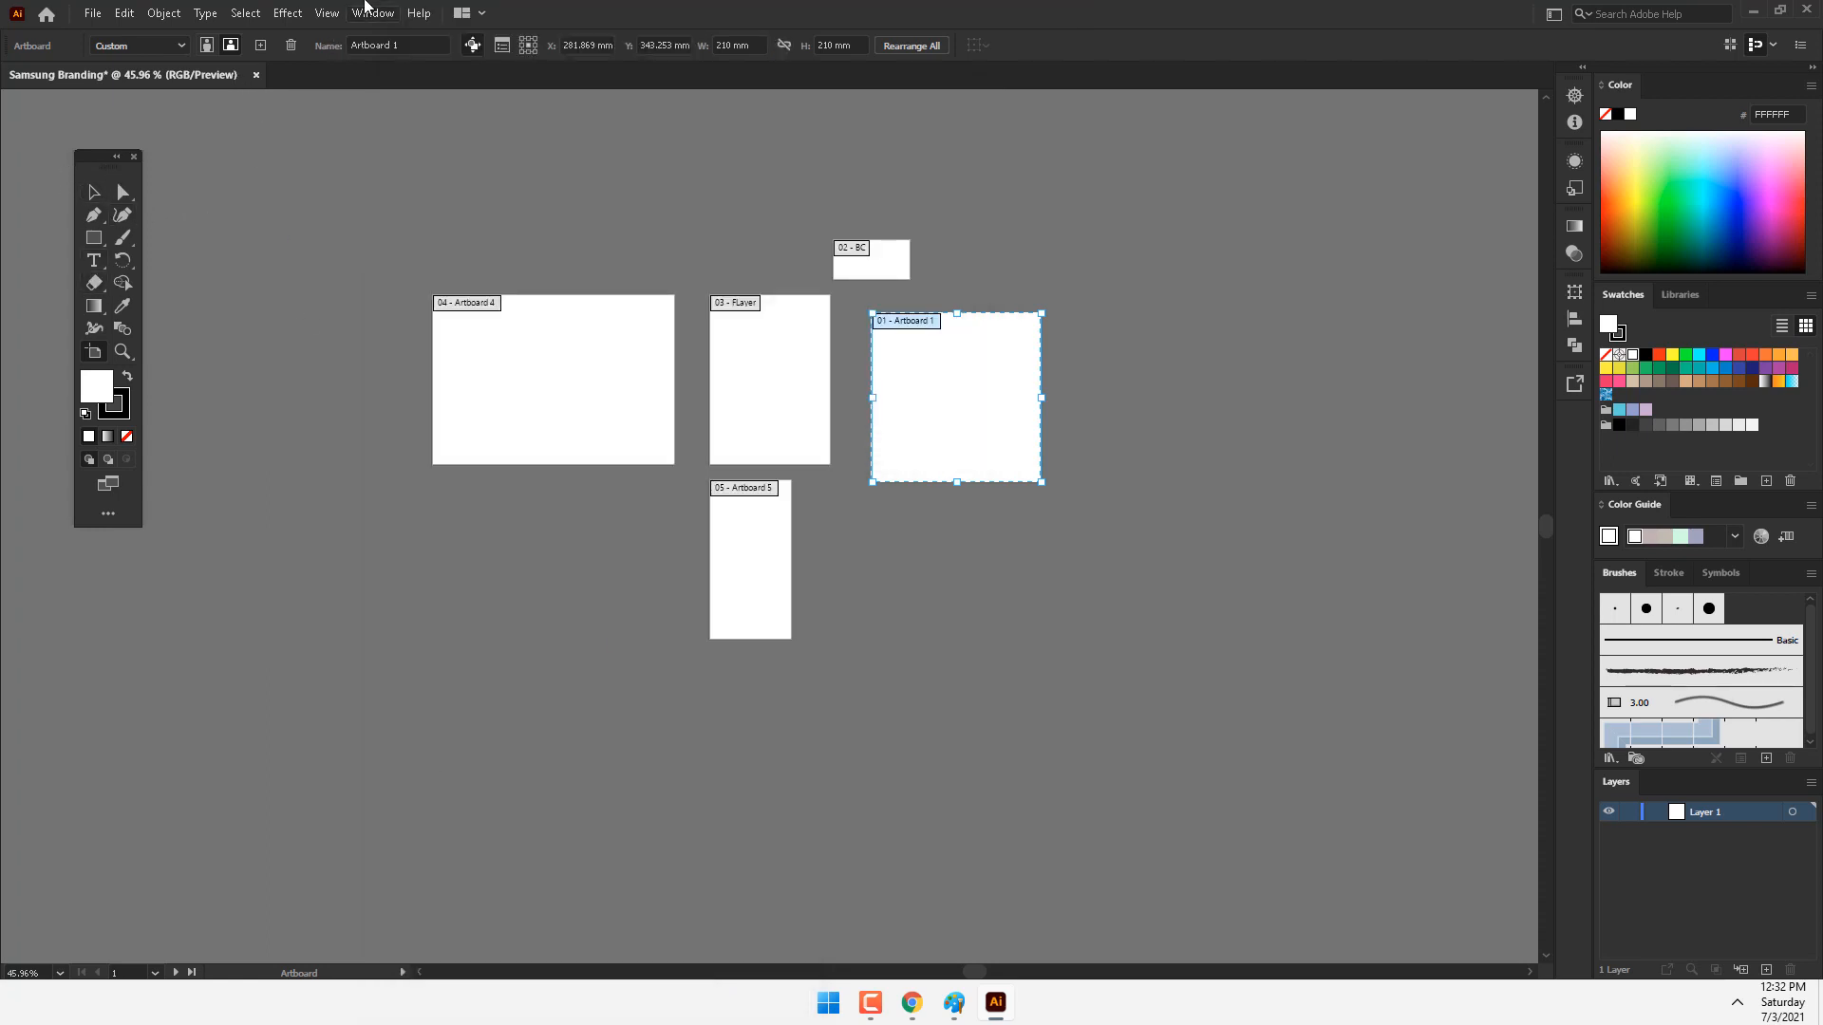
Switch to the Advanced toolbar and undock it as a floating two-column toolbar over the canvas.
left_click(384, 14)
mouse_move(503, 173)
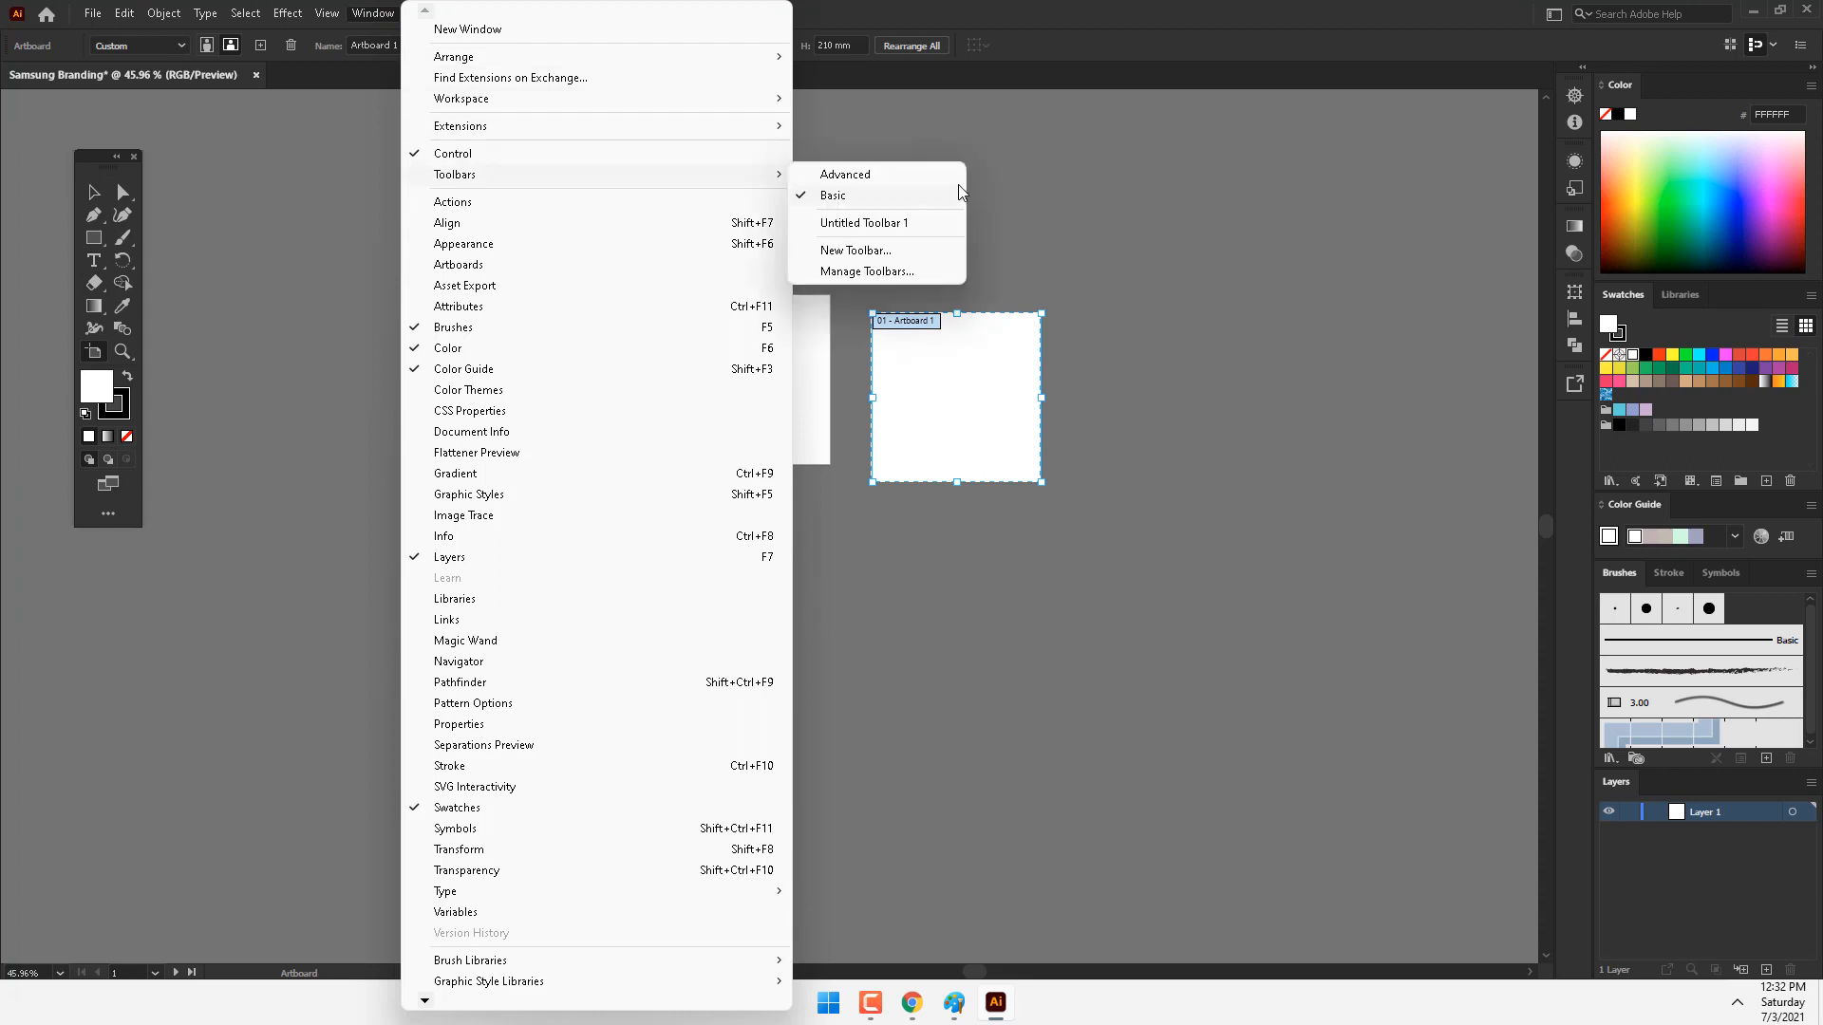
left_click(905, 176)
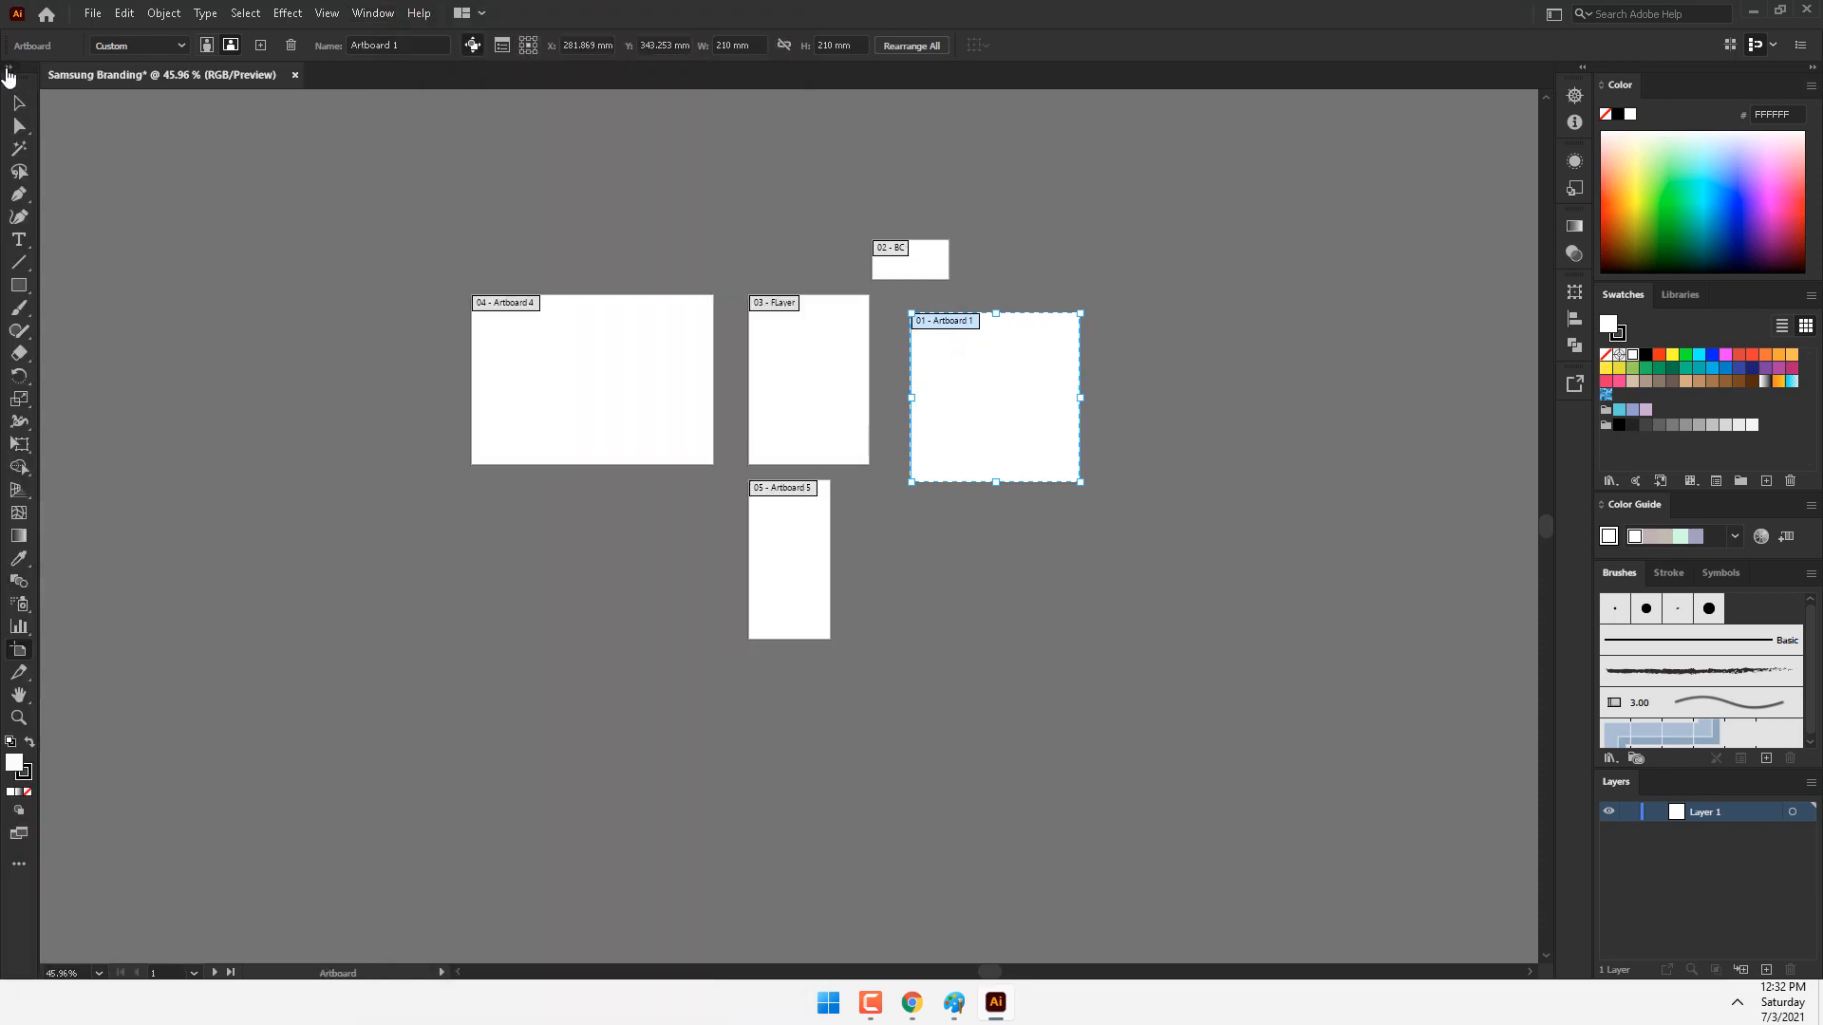
left_click(9, 68)
left_click_drag(25, 86, 113, 152)
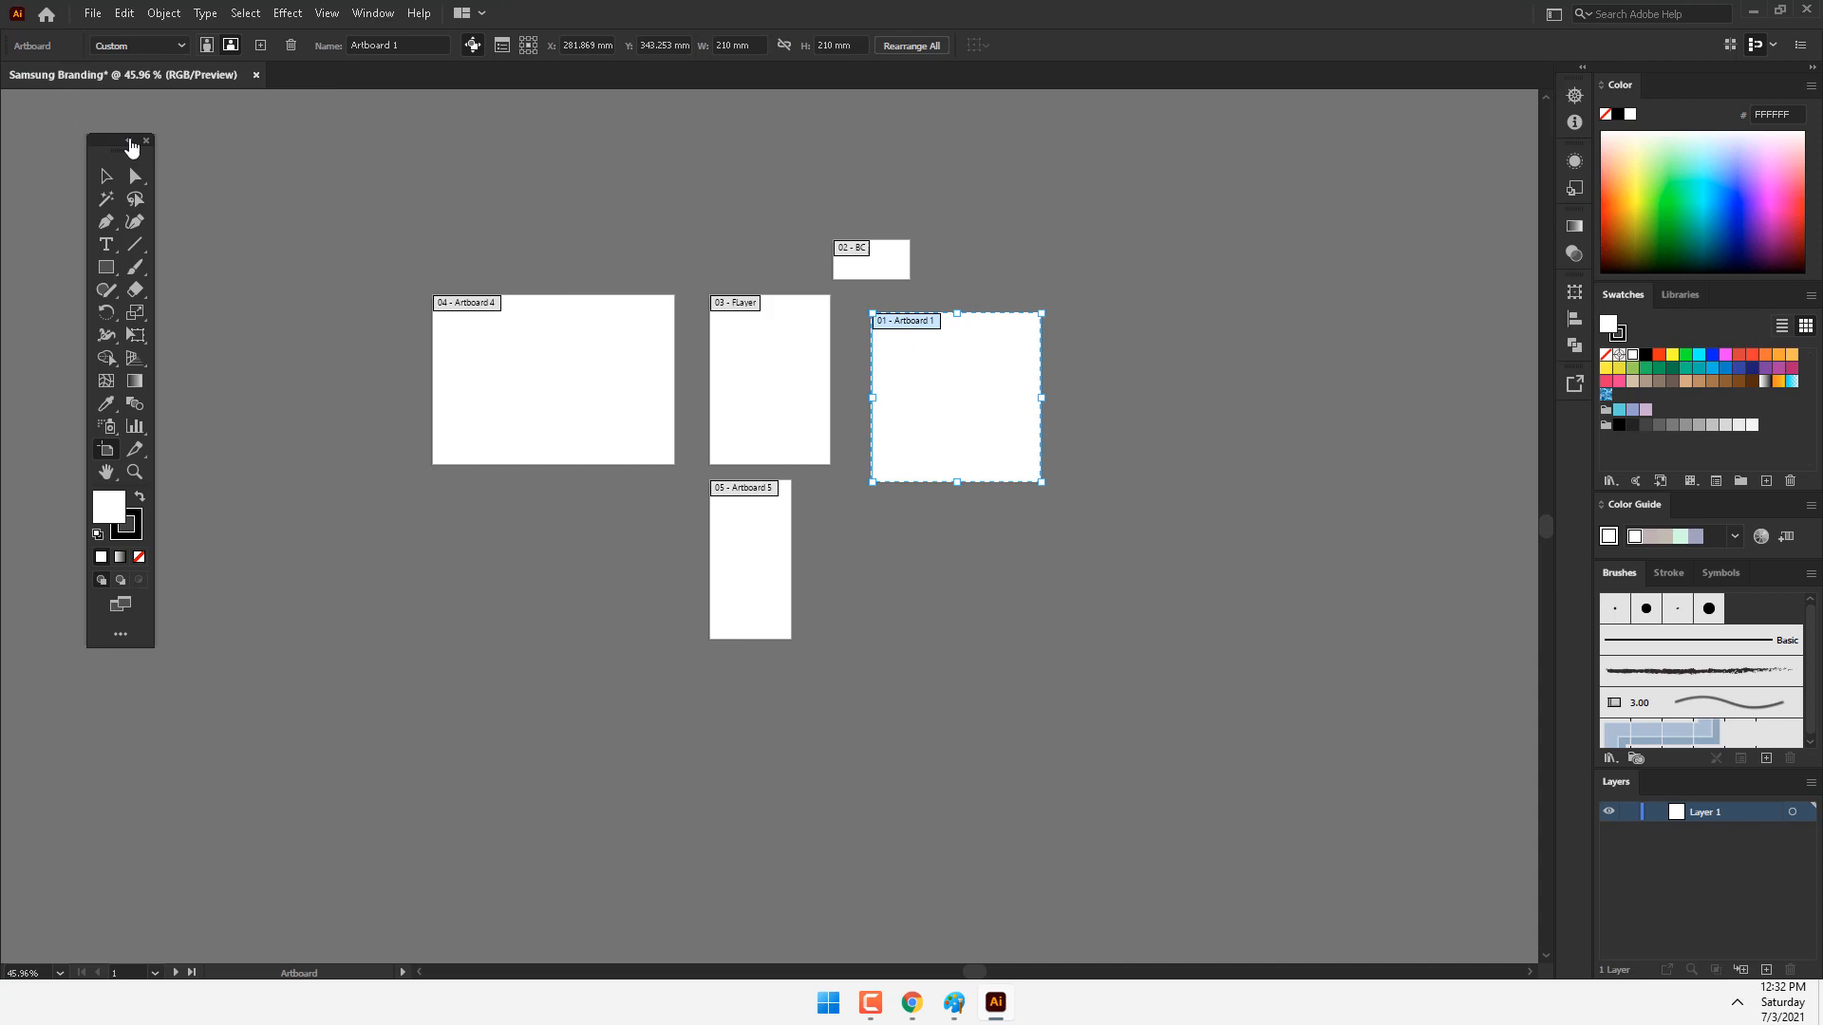
Close the floating toolbar, bring back the Advanced toolbar and shift it closer to the corner of the canvas.
left_click(146, 142)
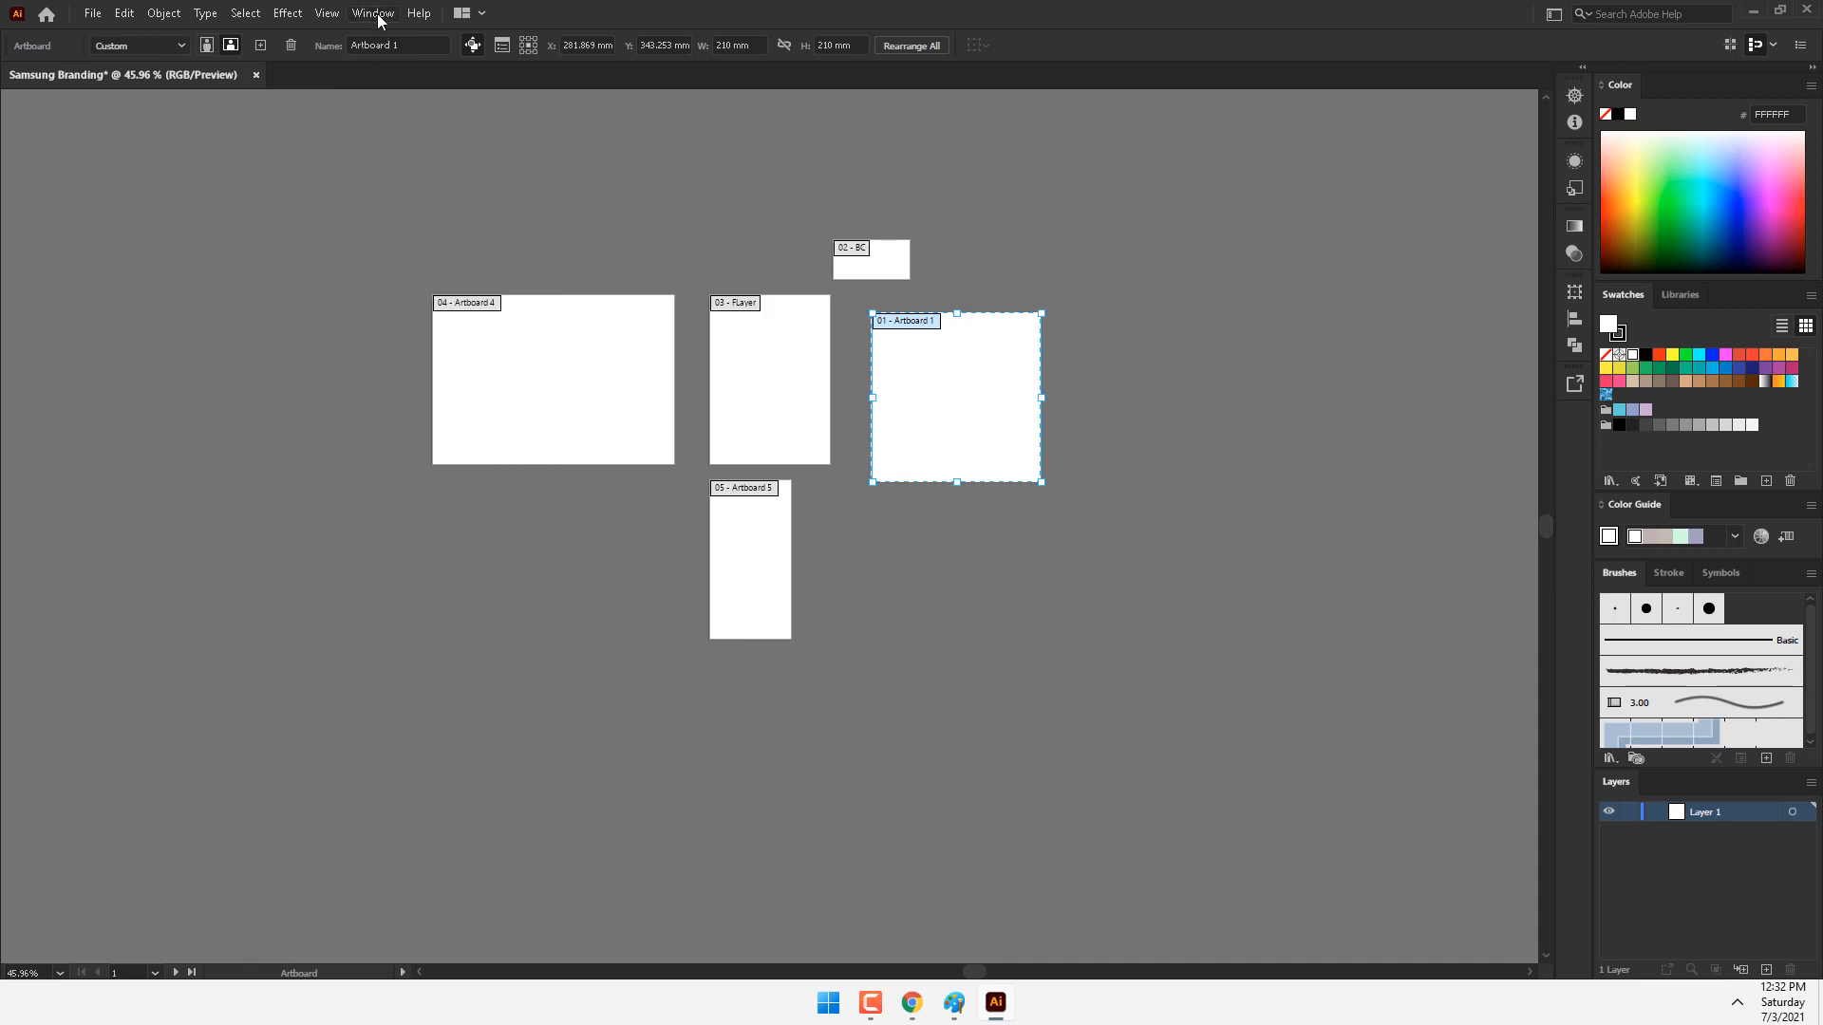
left_click(374, 11)
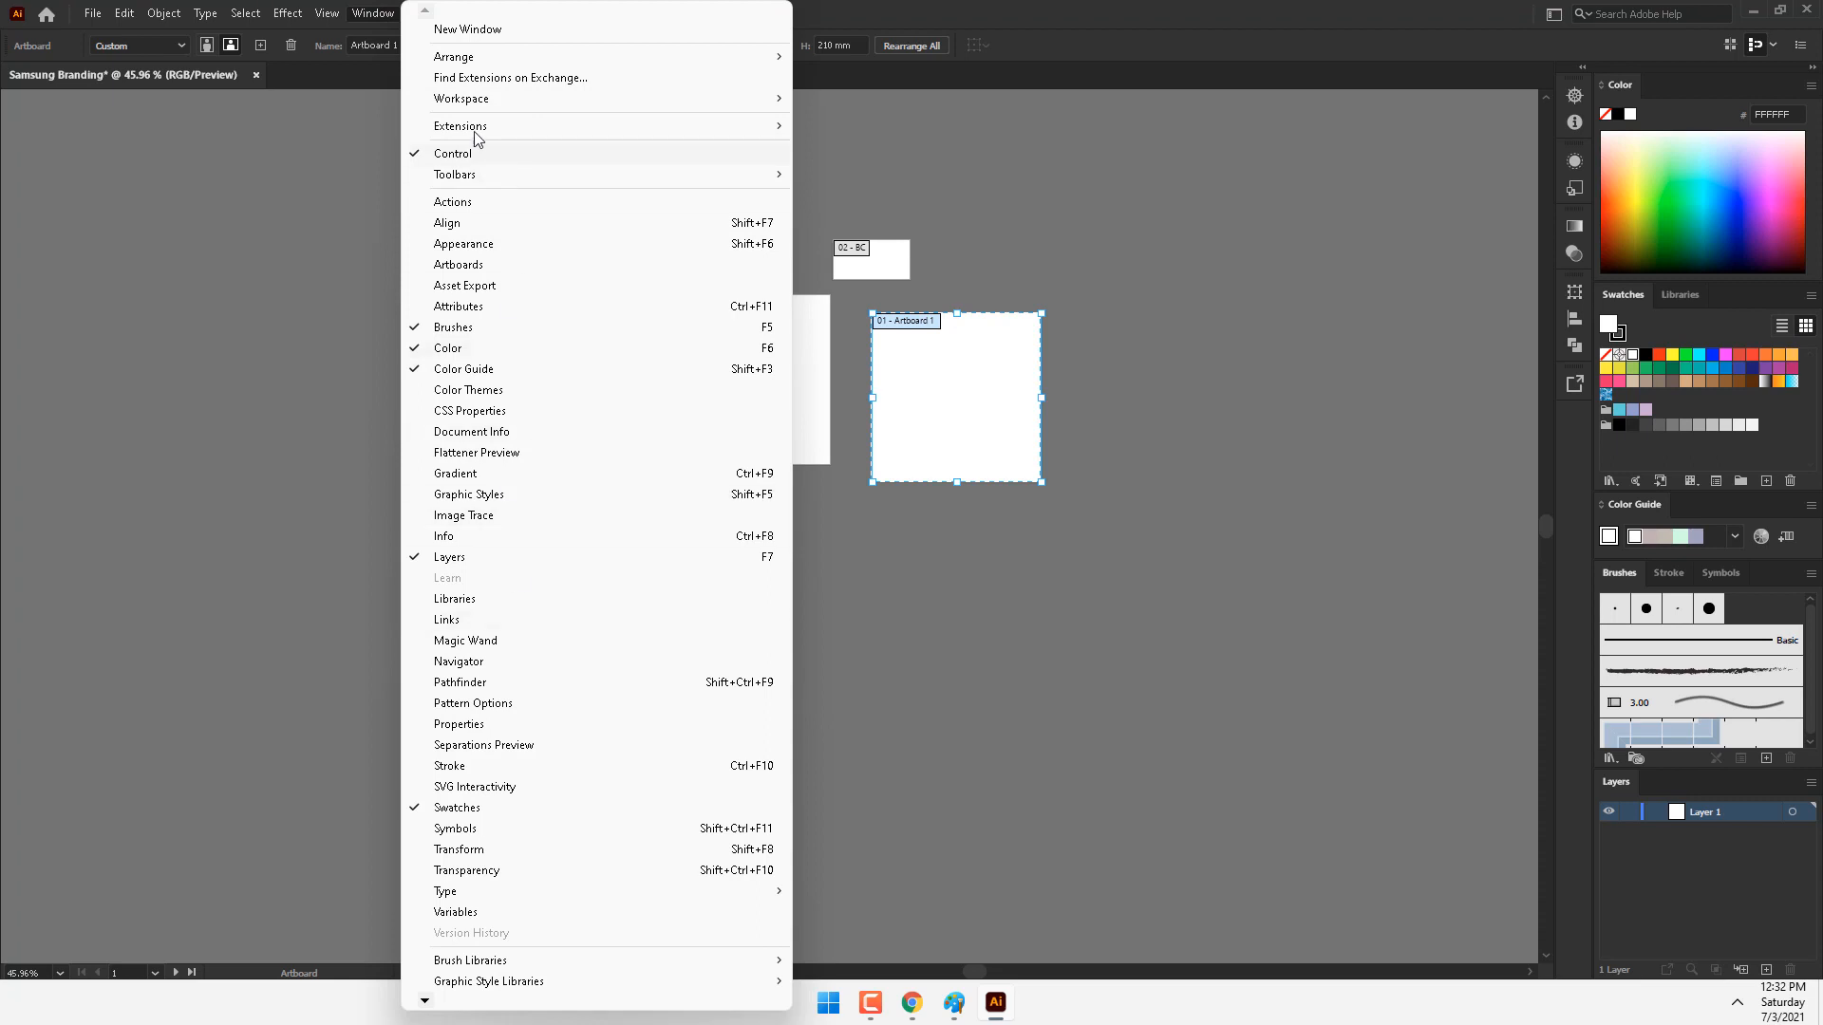
mouse_move(465, 186)
left_click(872, 174)
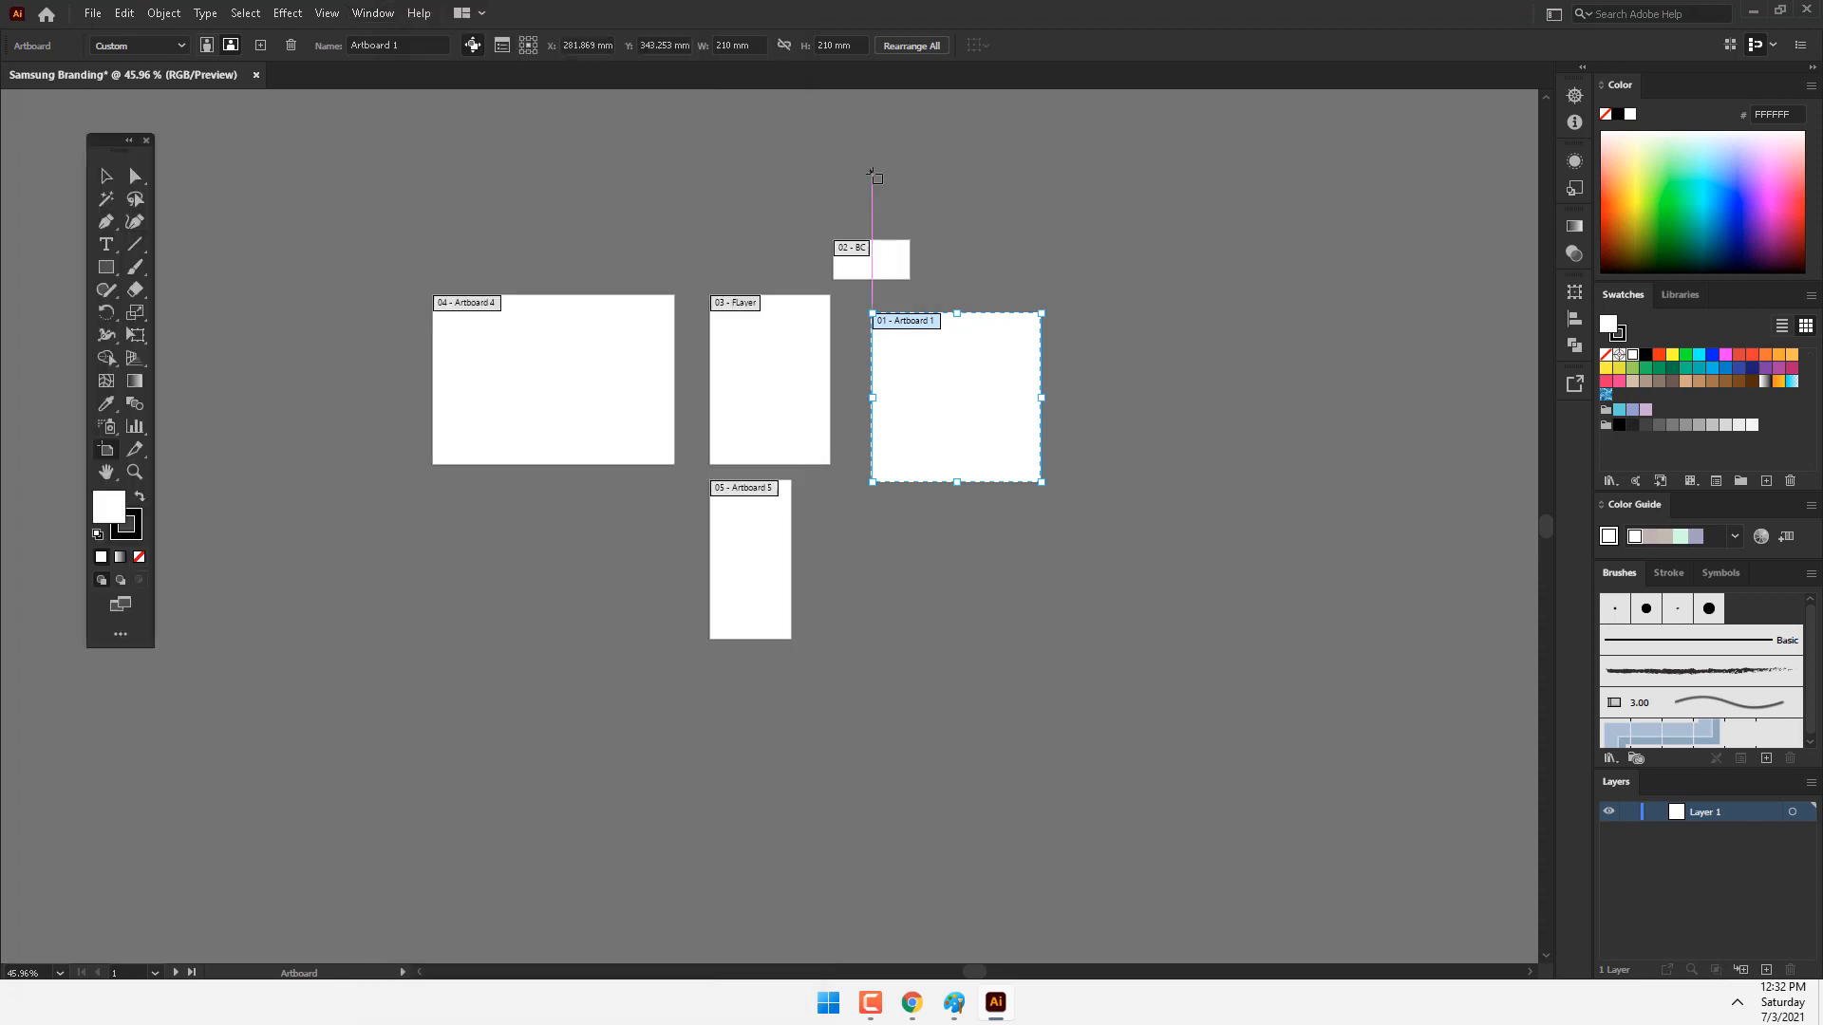
left_click_drag(118, 140, 85, 112)
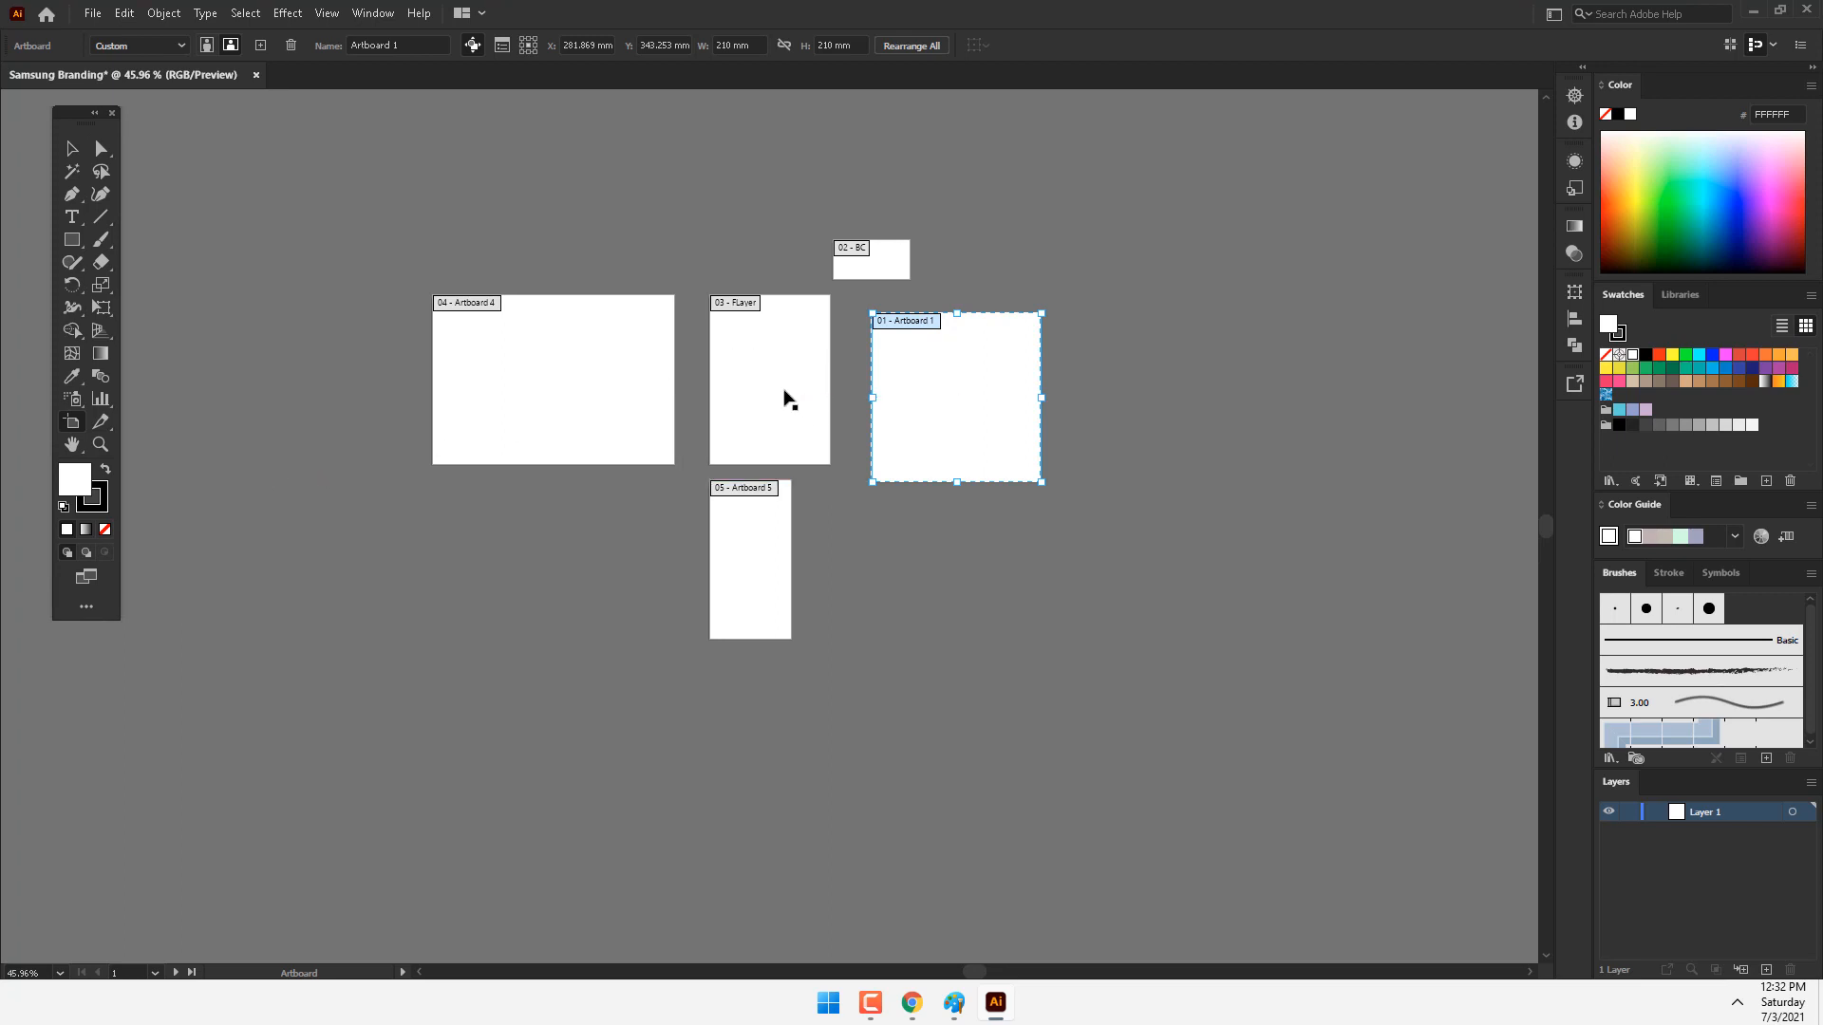
Examine the FLayer artboard and its neighbouring artboards at several zoom levels, ending at 150 %.
scroll(781, 384, "up", 2)
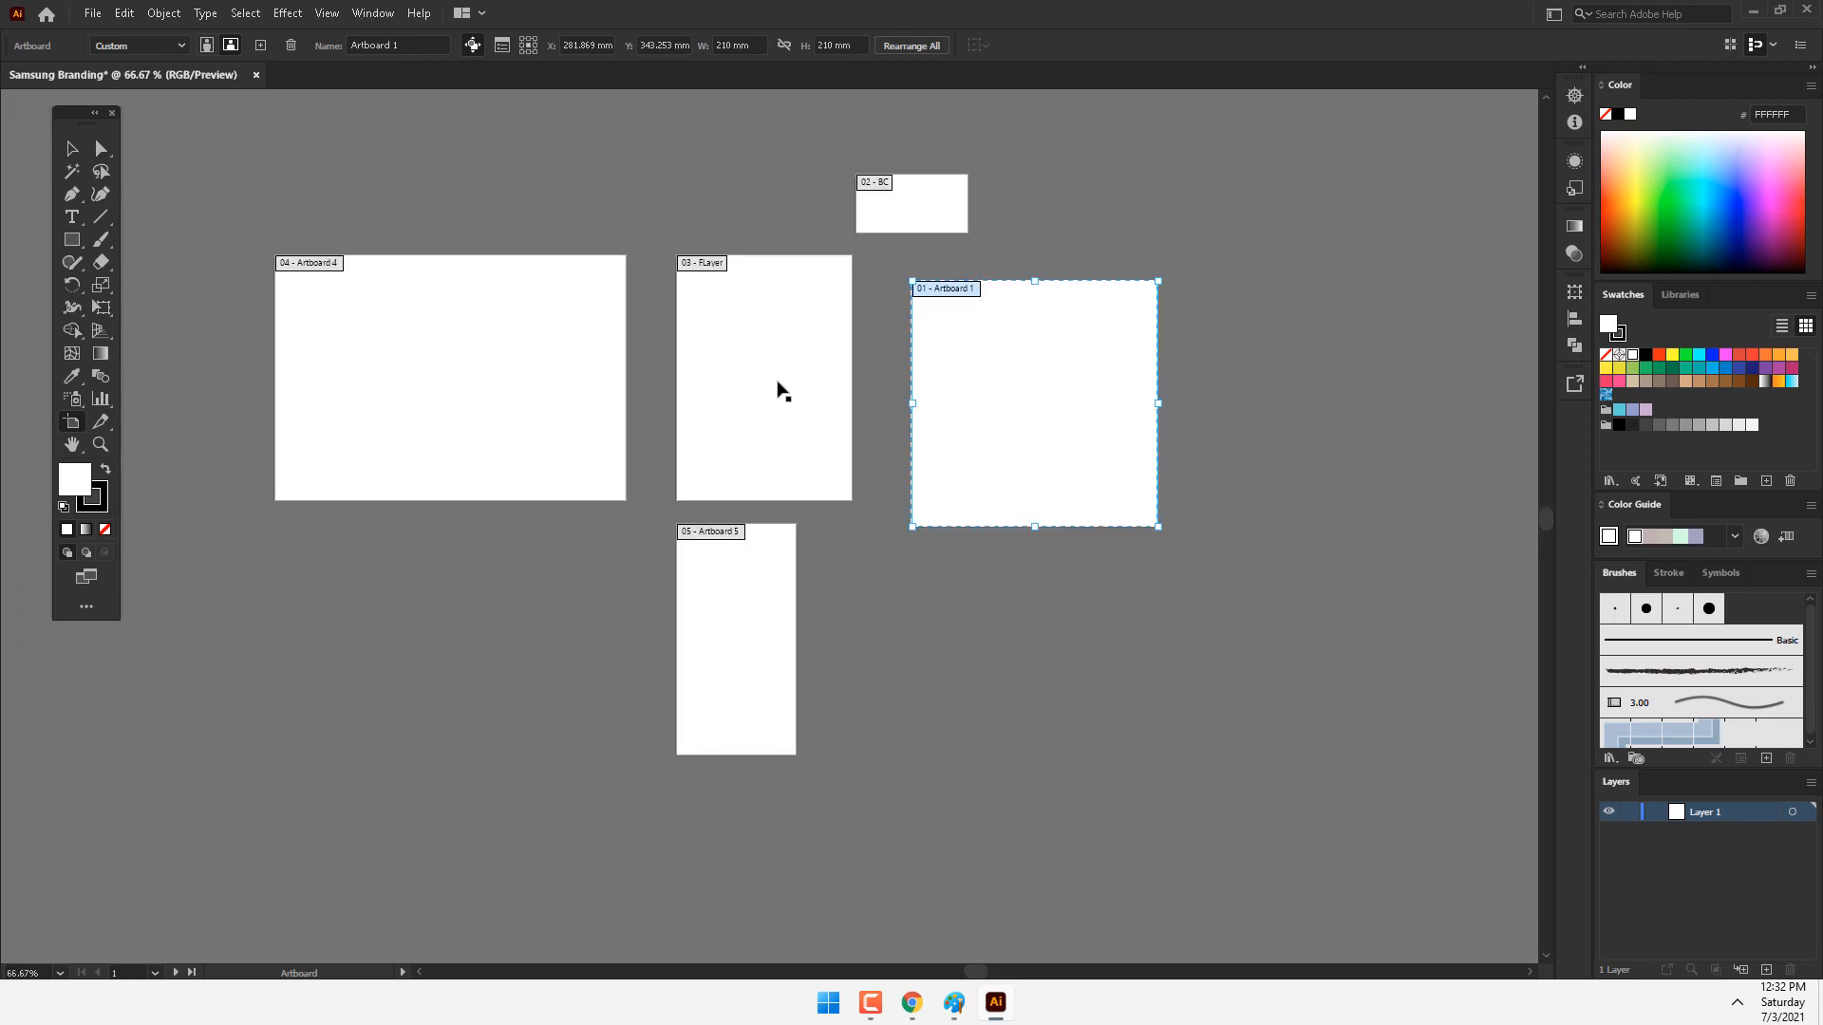
key("ctrl+space")
left_click(774, 405, "ctrl")
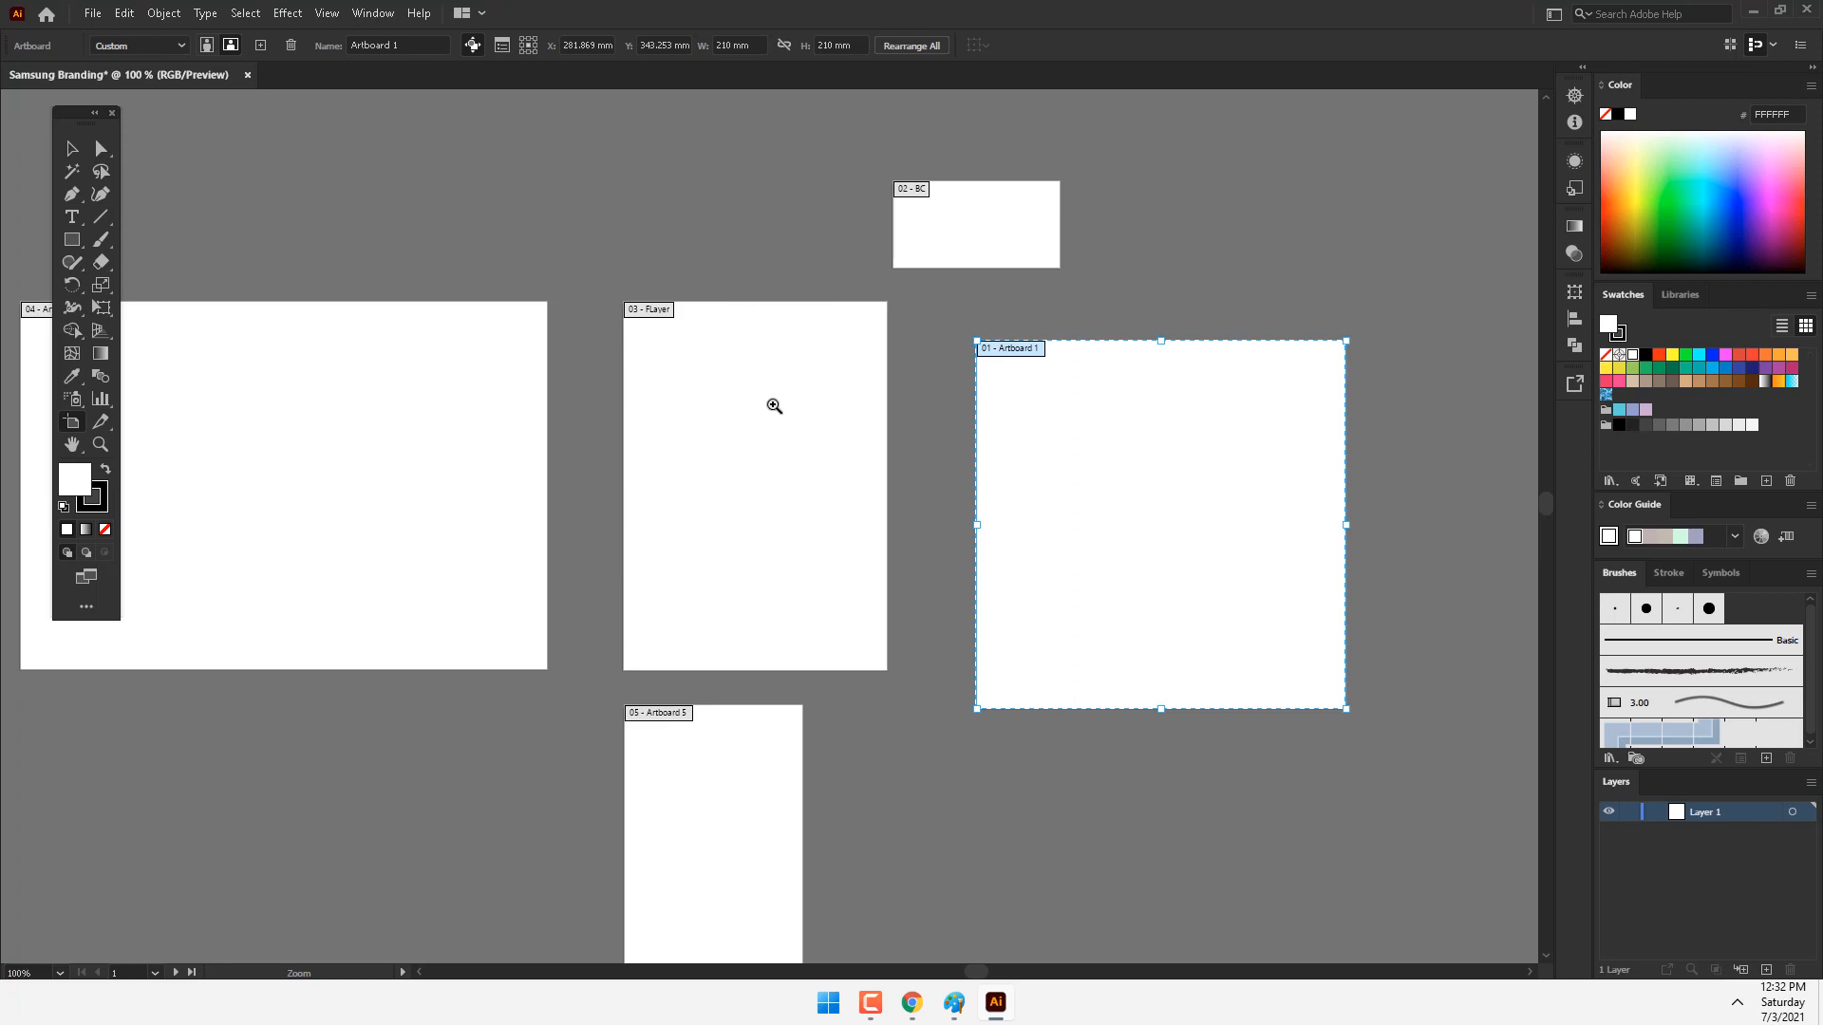
key("ctrl+alt+space")
left_click(774, 406, "ctrl+alt")
left_click(780, 506, "ctrl+alt")
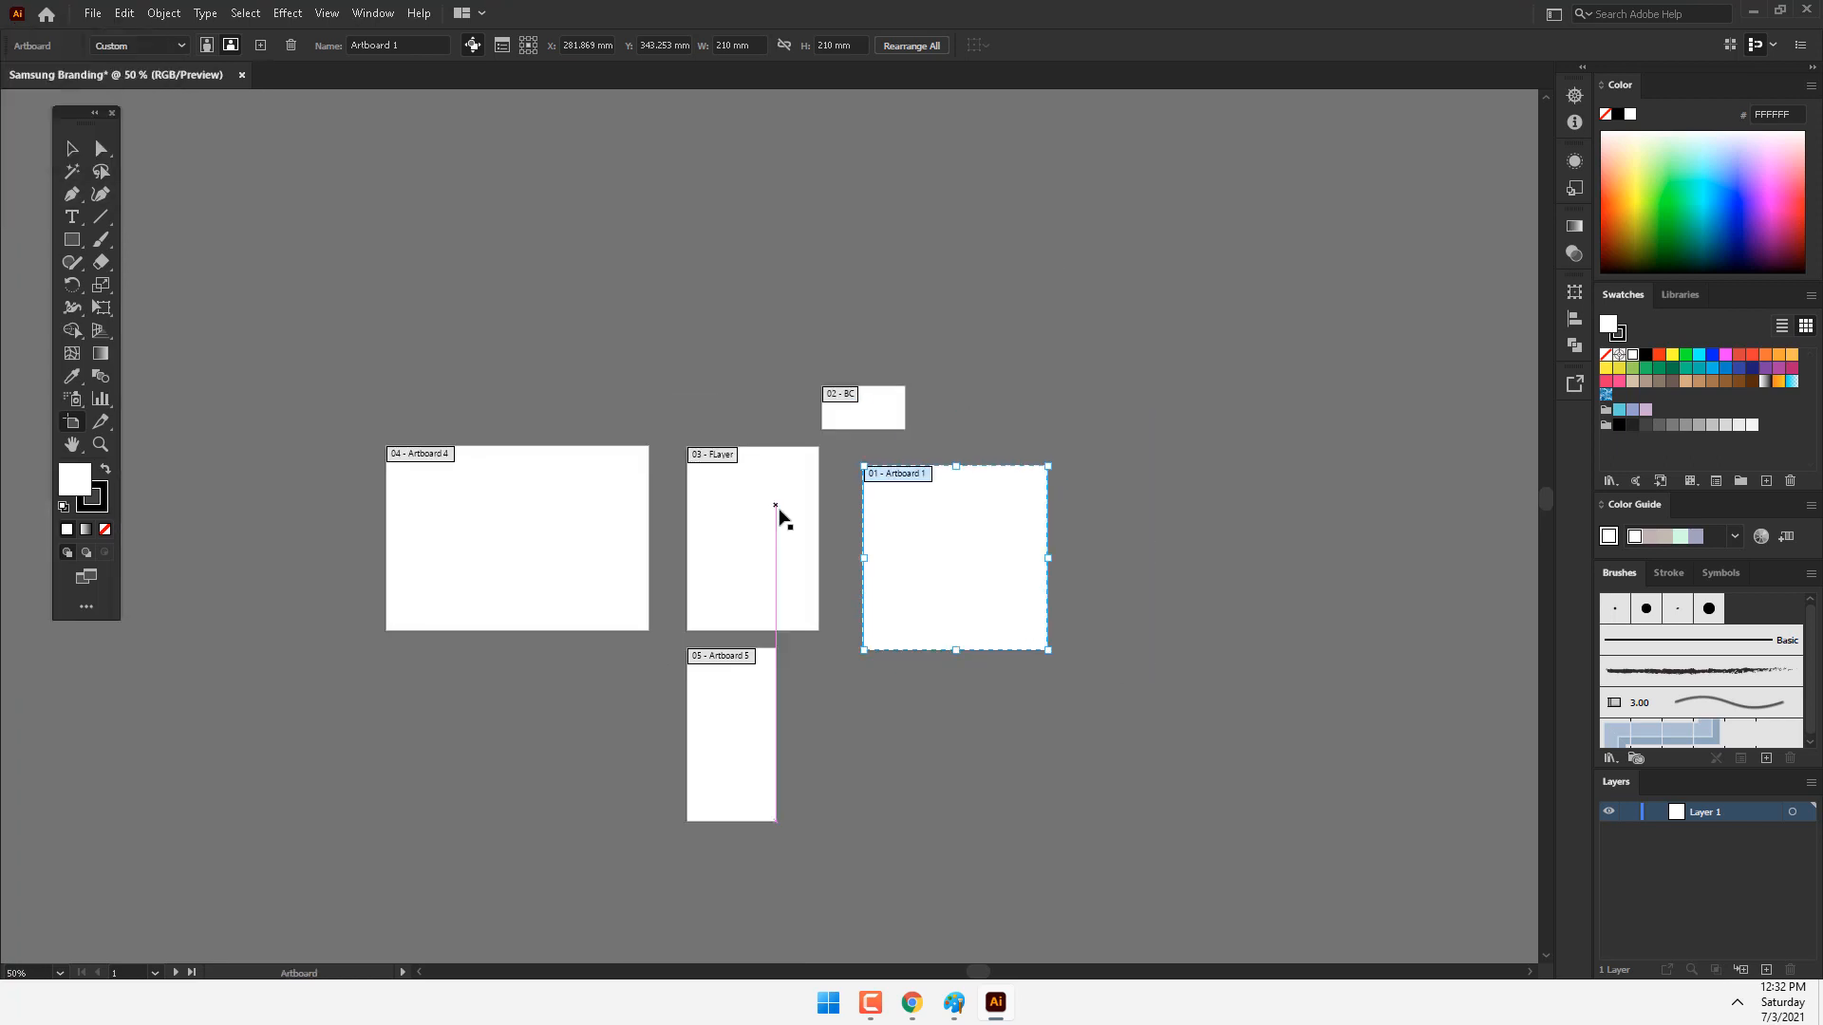
key("ctrl+space")
left_click(739, 528, "ctrl")
left_click(741, 531, "ctrl")
left_click(743, 535, "ctrl")
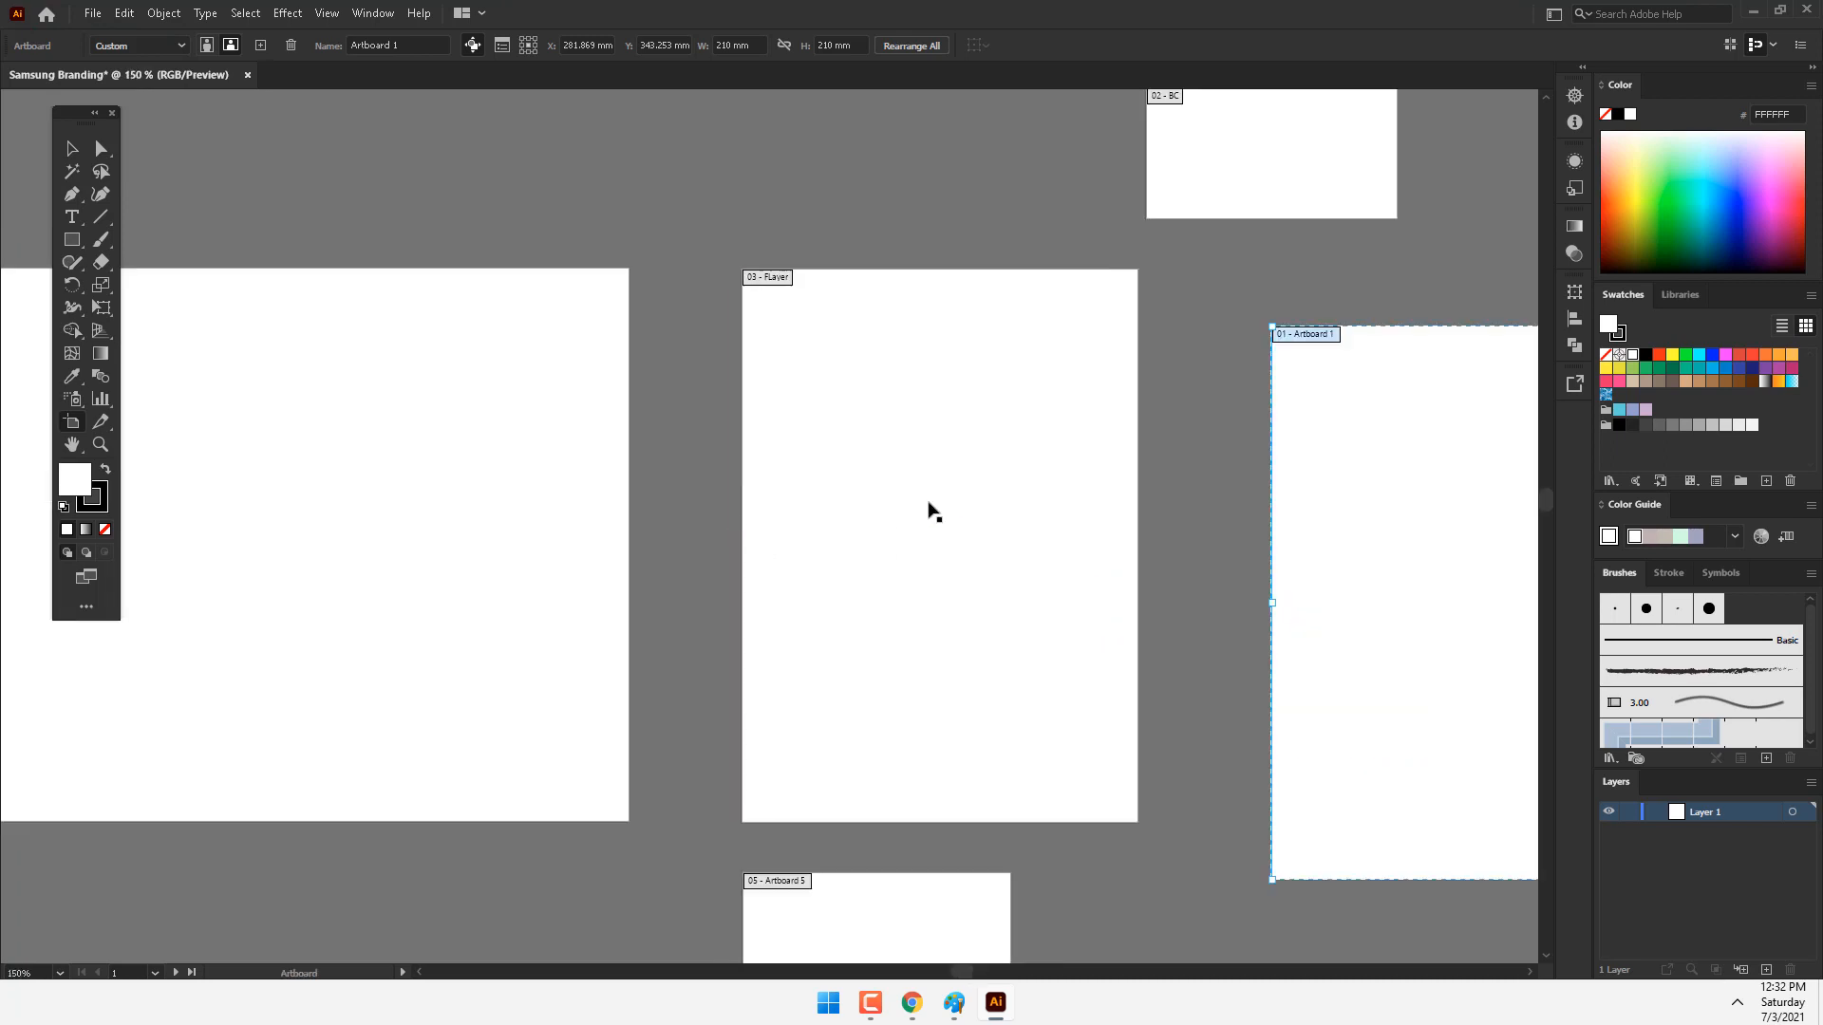
key("space")
left_click_drag(1002, 480, 909, 416)
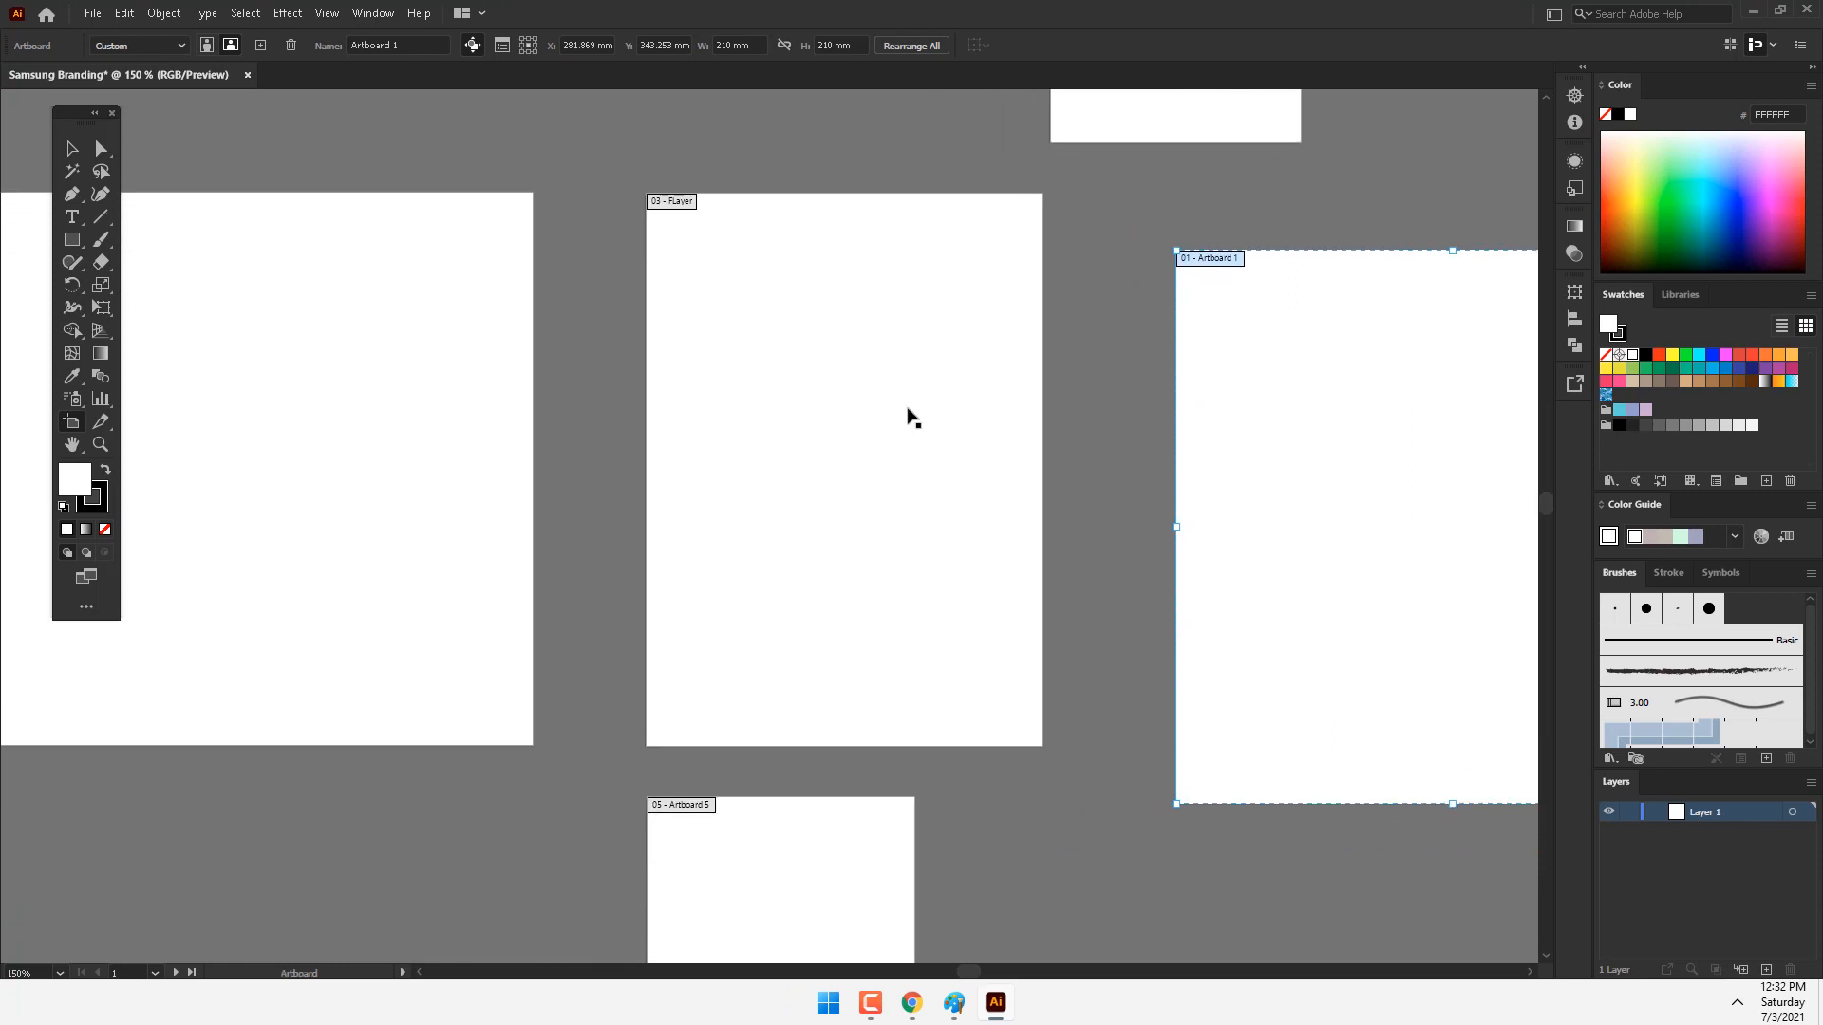